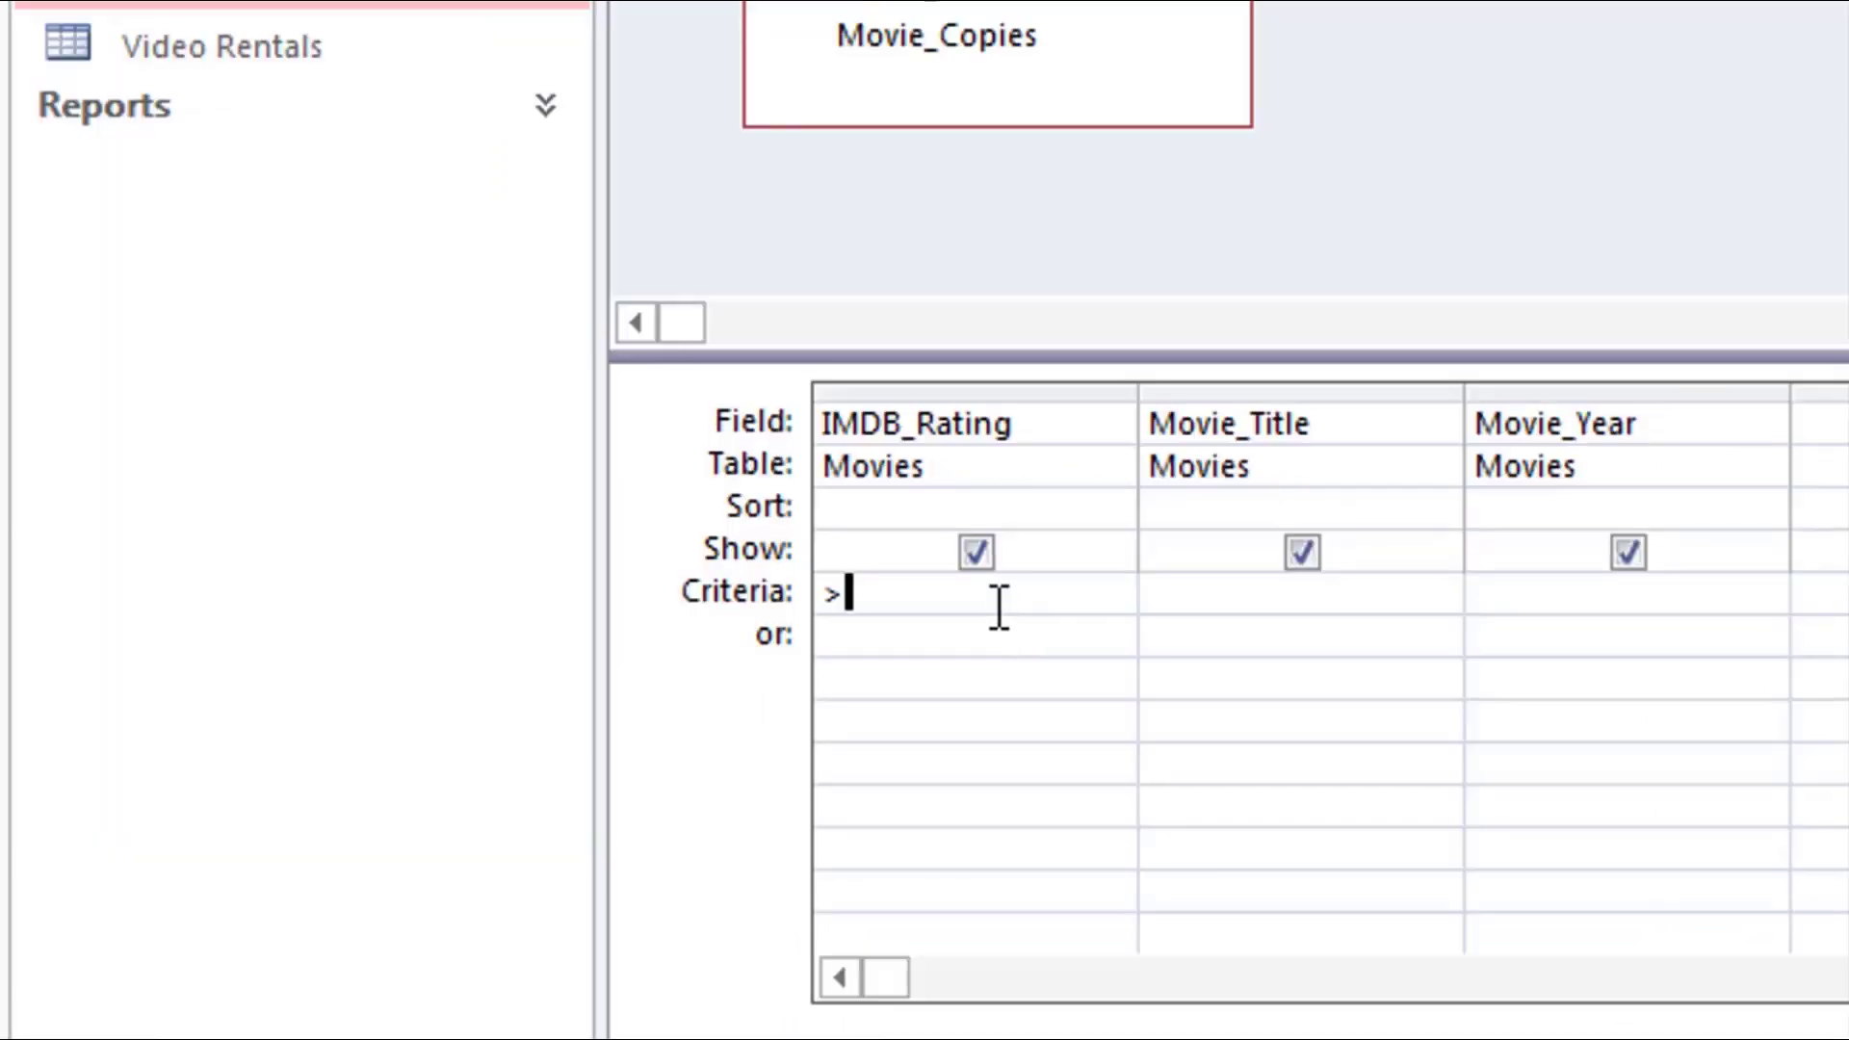
Limit the movie query to IMDB_Rating >8.3, run it, and enter a Movie_Year criterion of 20.
{"action": "type", "text": "8.3"}
{"action": "left_click", "coordinate": [1560, 596]}
{"action": "type", "text": "20"}
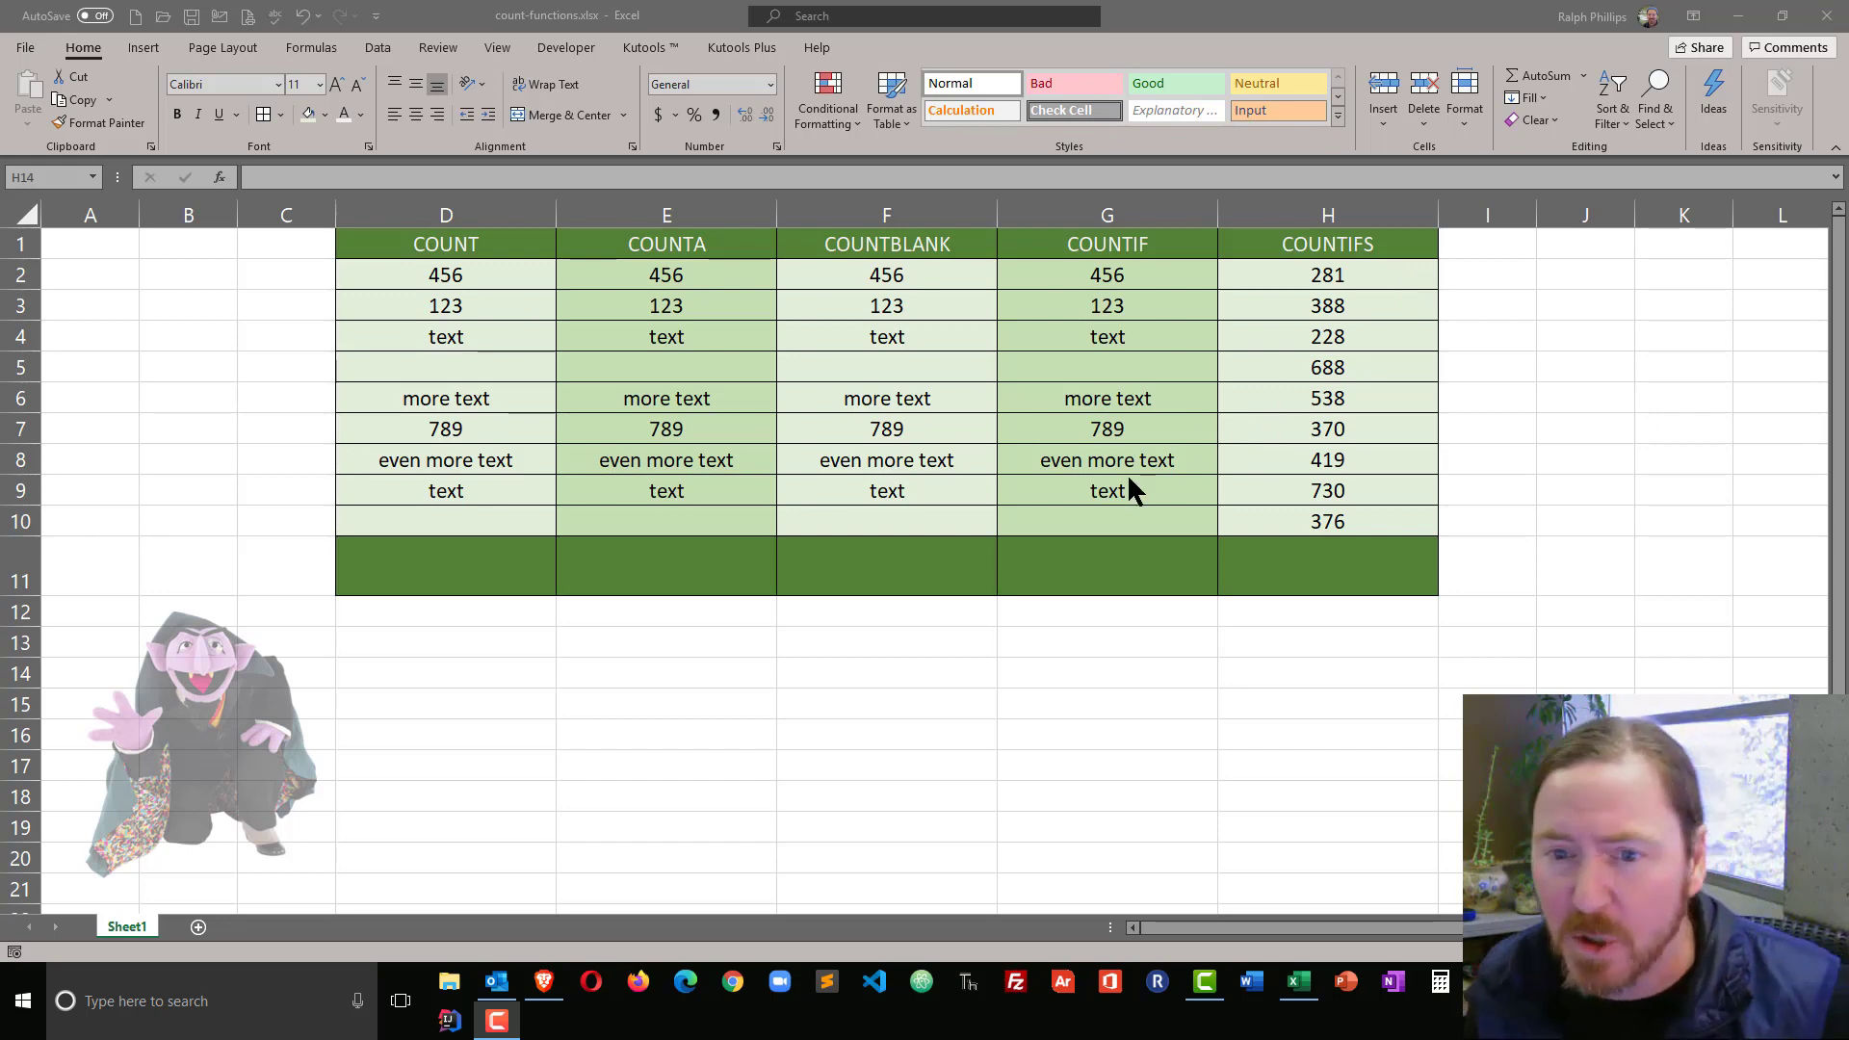
Enter =COUNT(D2:D10) in cell D11.
{"action": "left_click", "coordinate": [472, 570]}
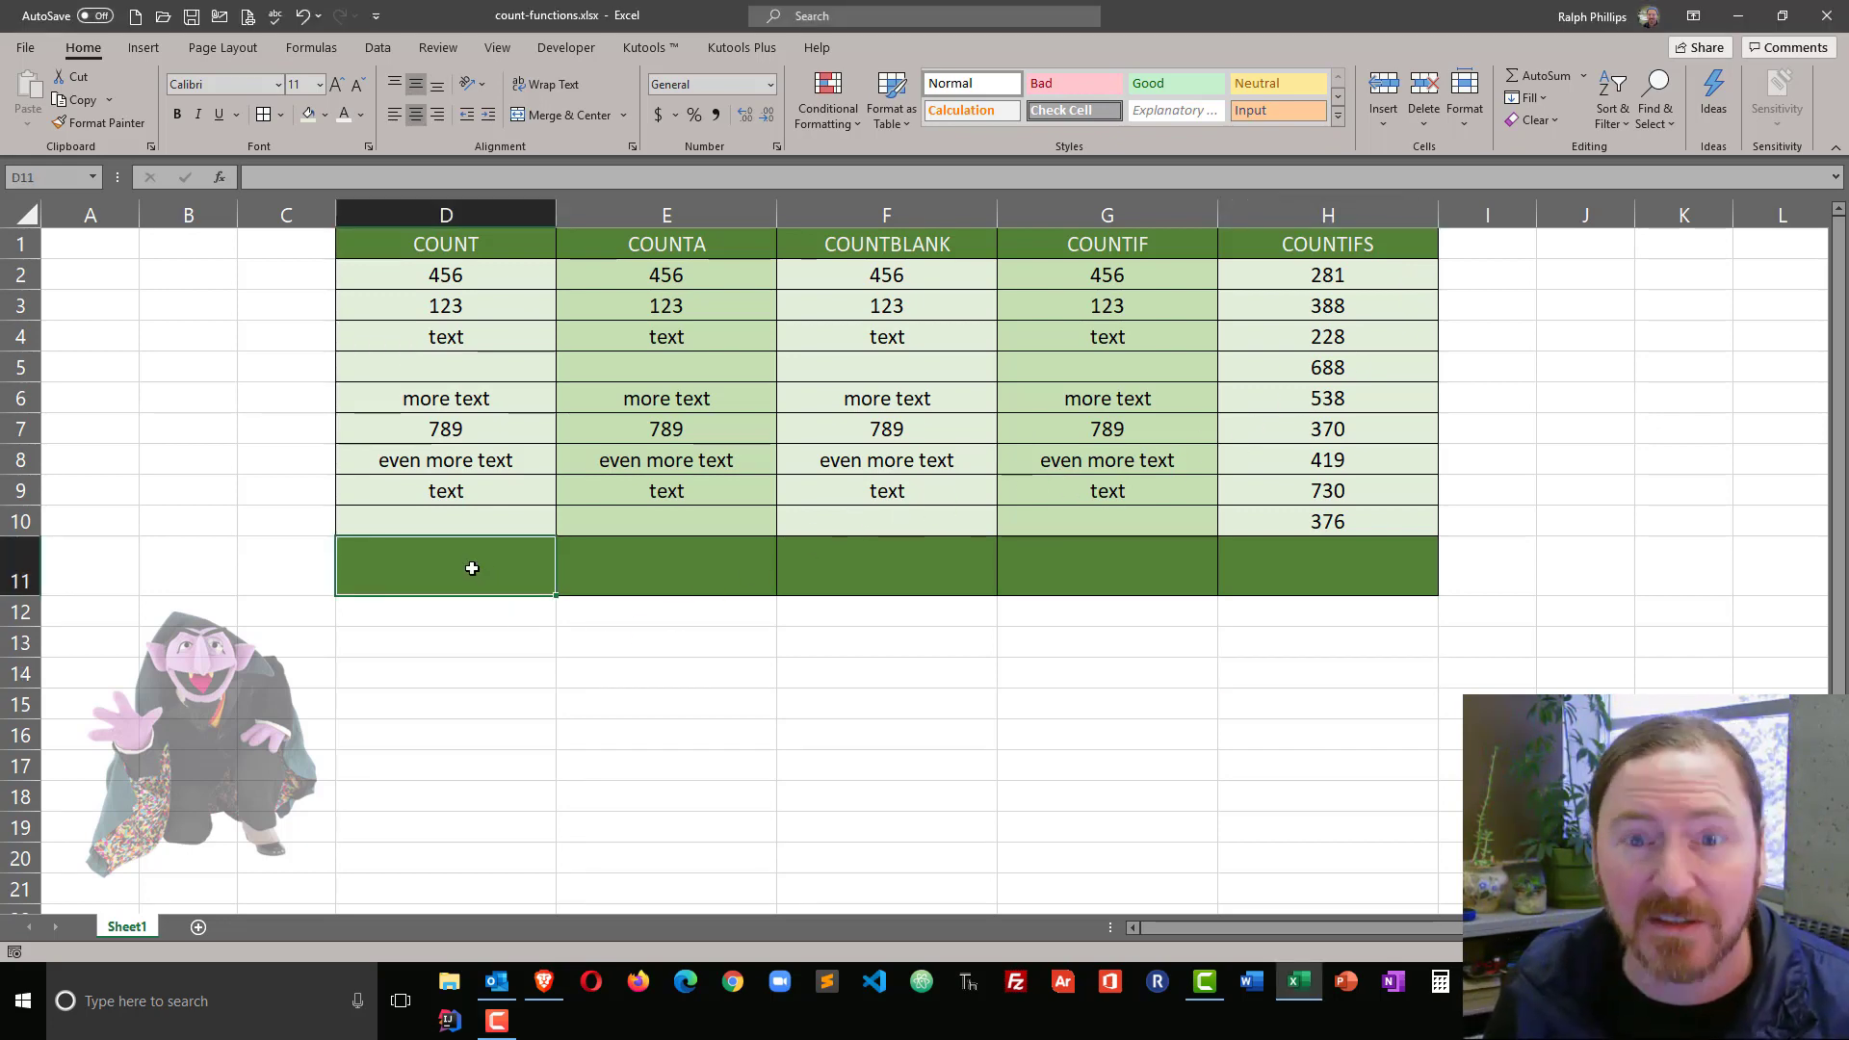
{"action": "type", "text": "="}
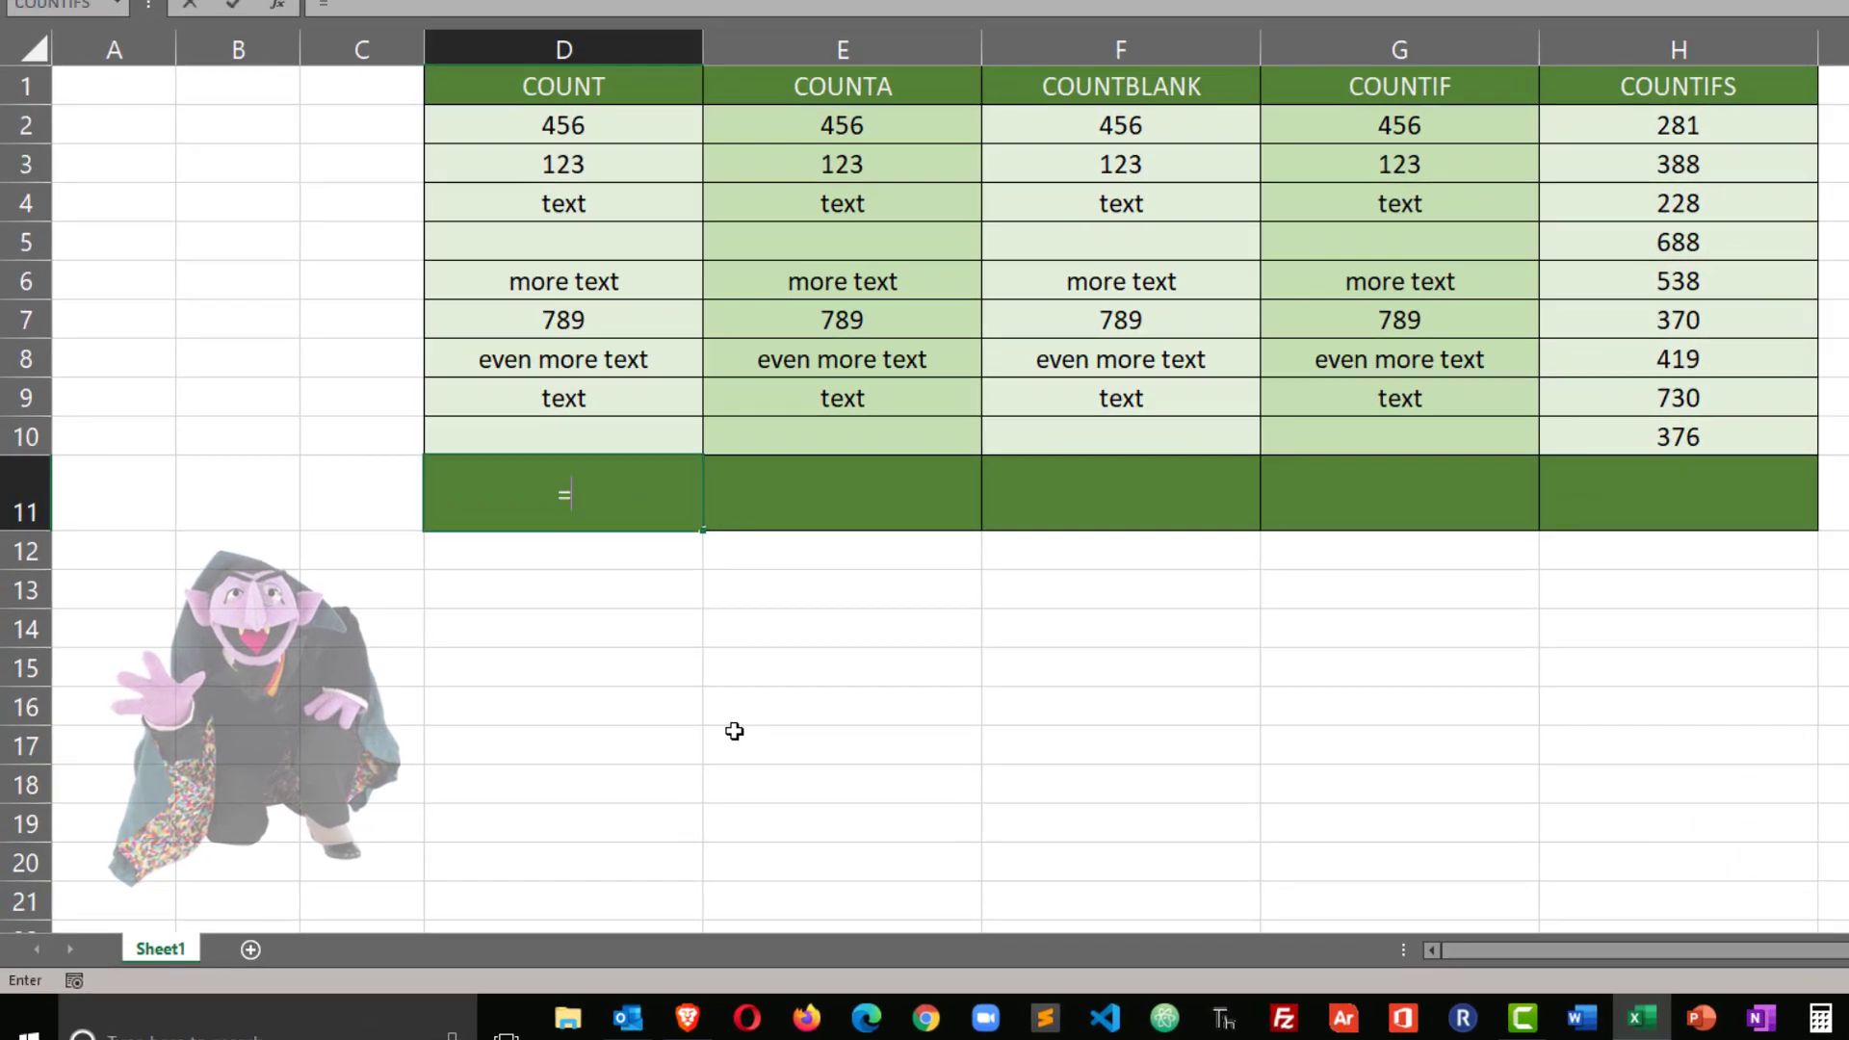
{"action": "type", "text": "count("}
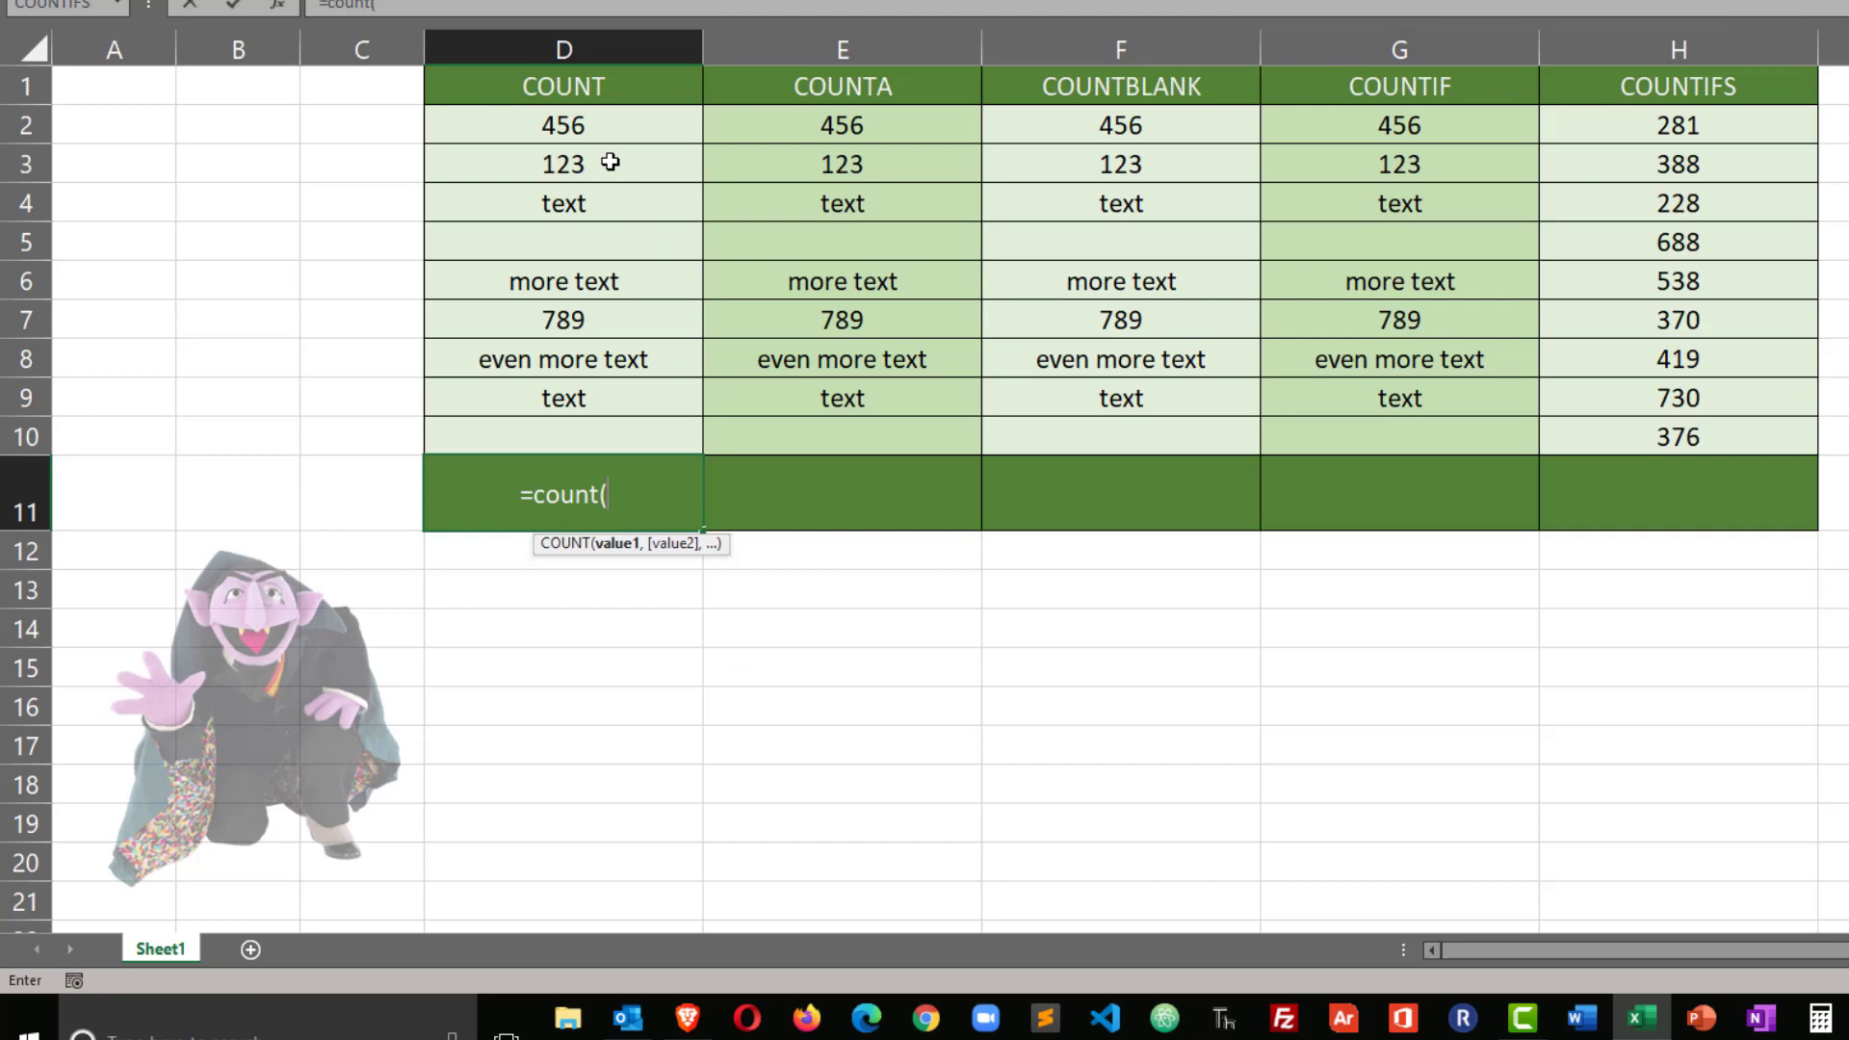
{"action": "left_click_drag", "start_coordinate": [601, 130], "coordinate": [563, 436]}
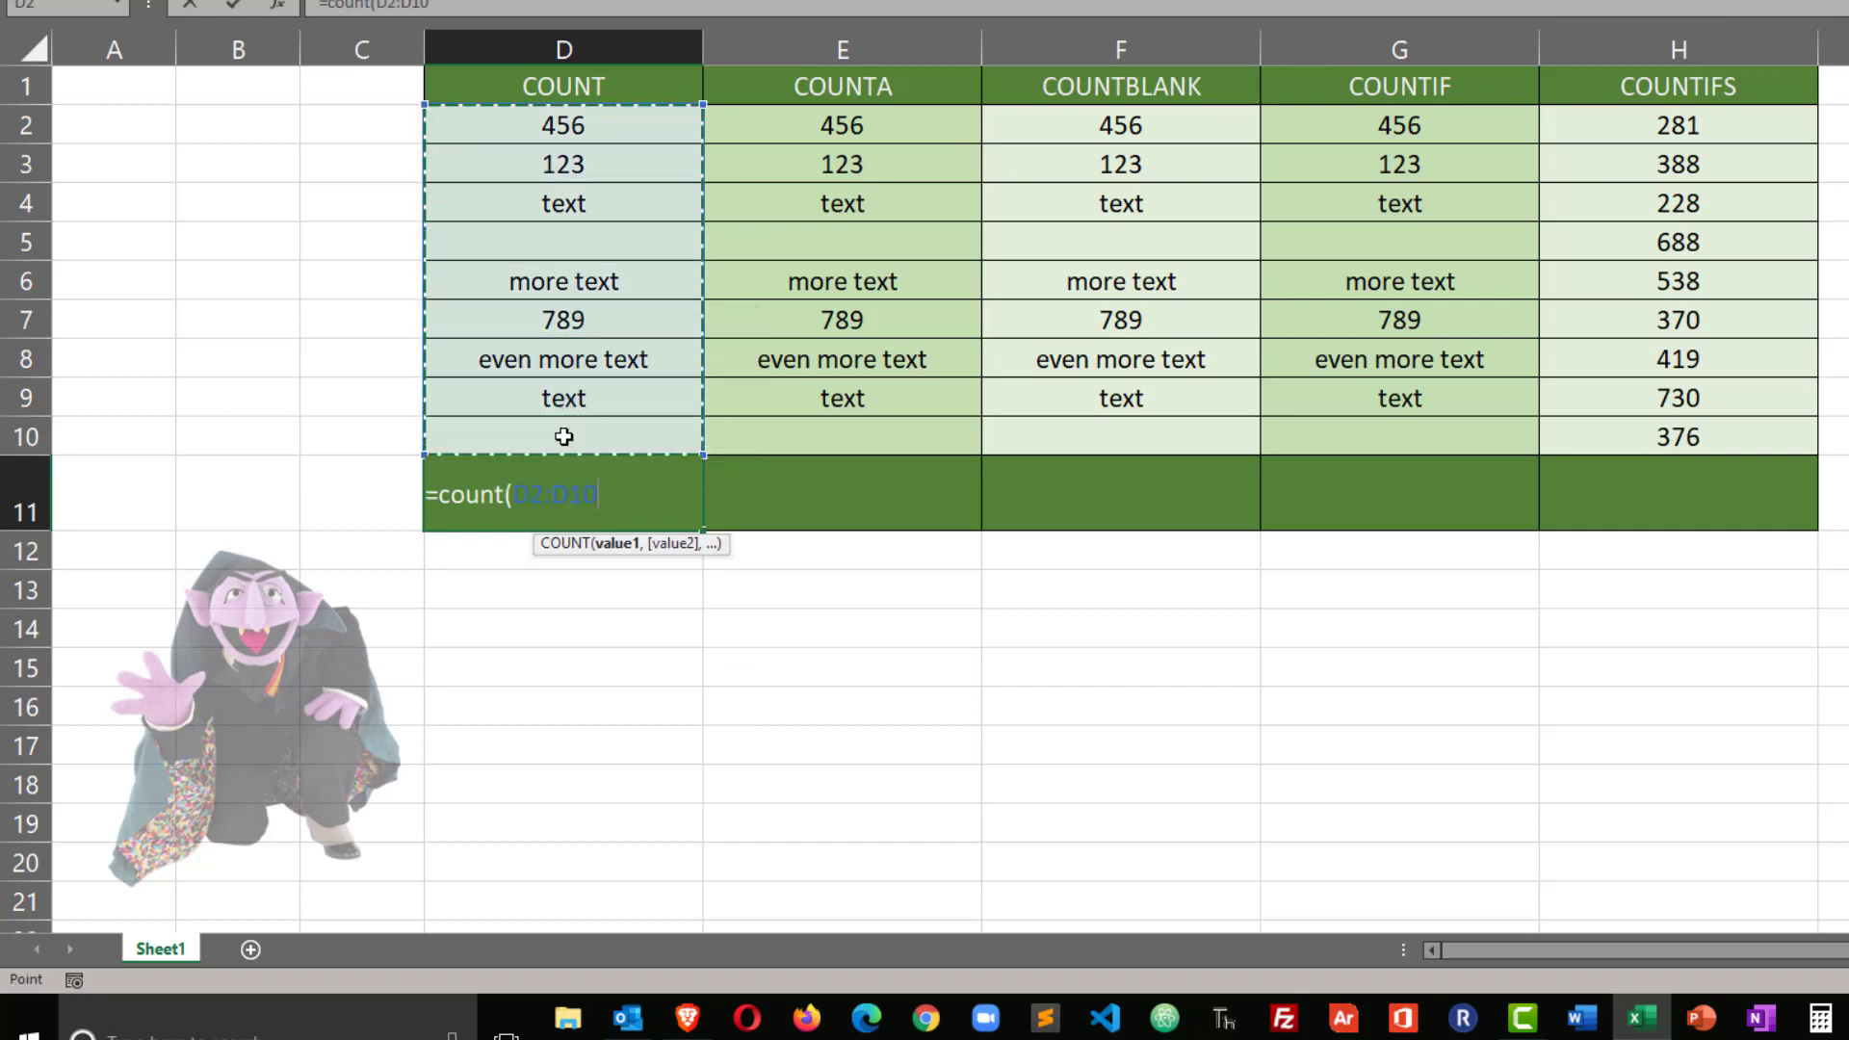
{"action": "type", "text": ")"}
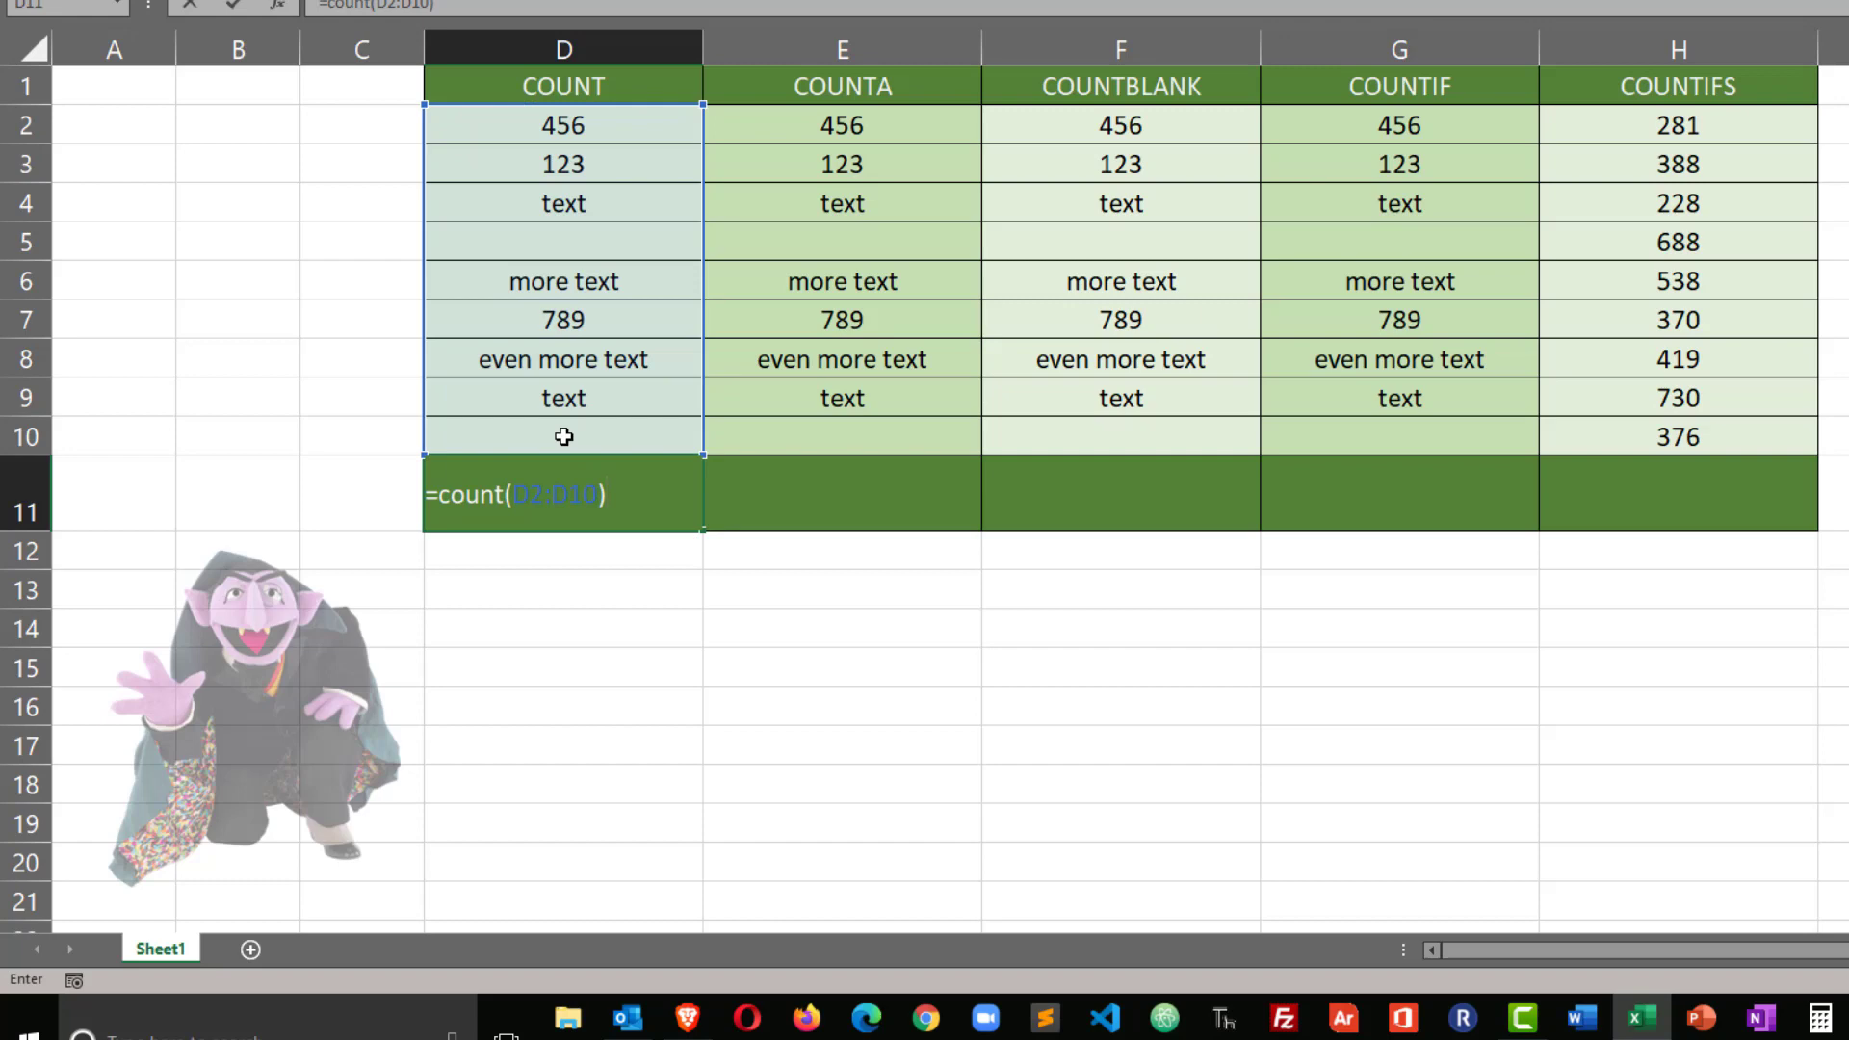
{"action": "key", "text": "Return"}
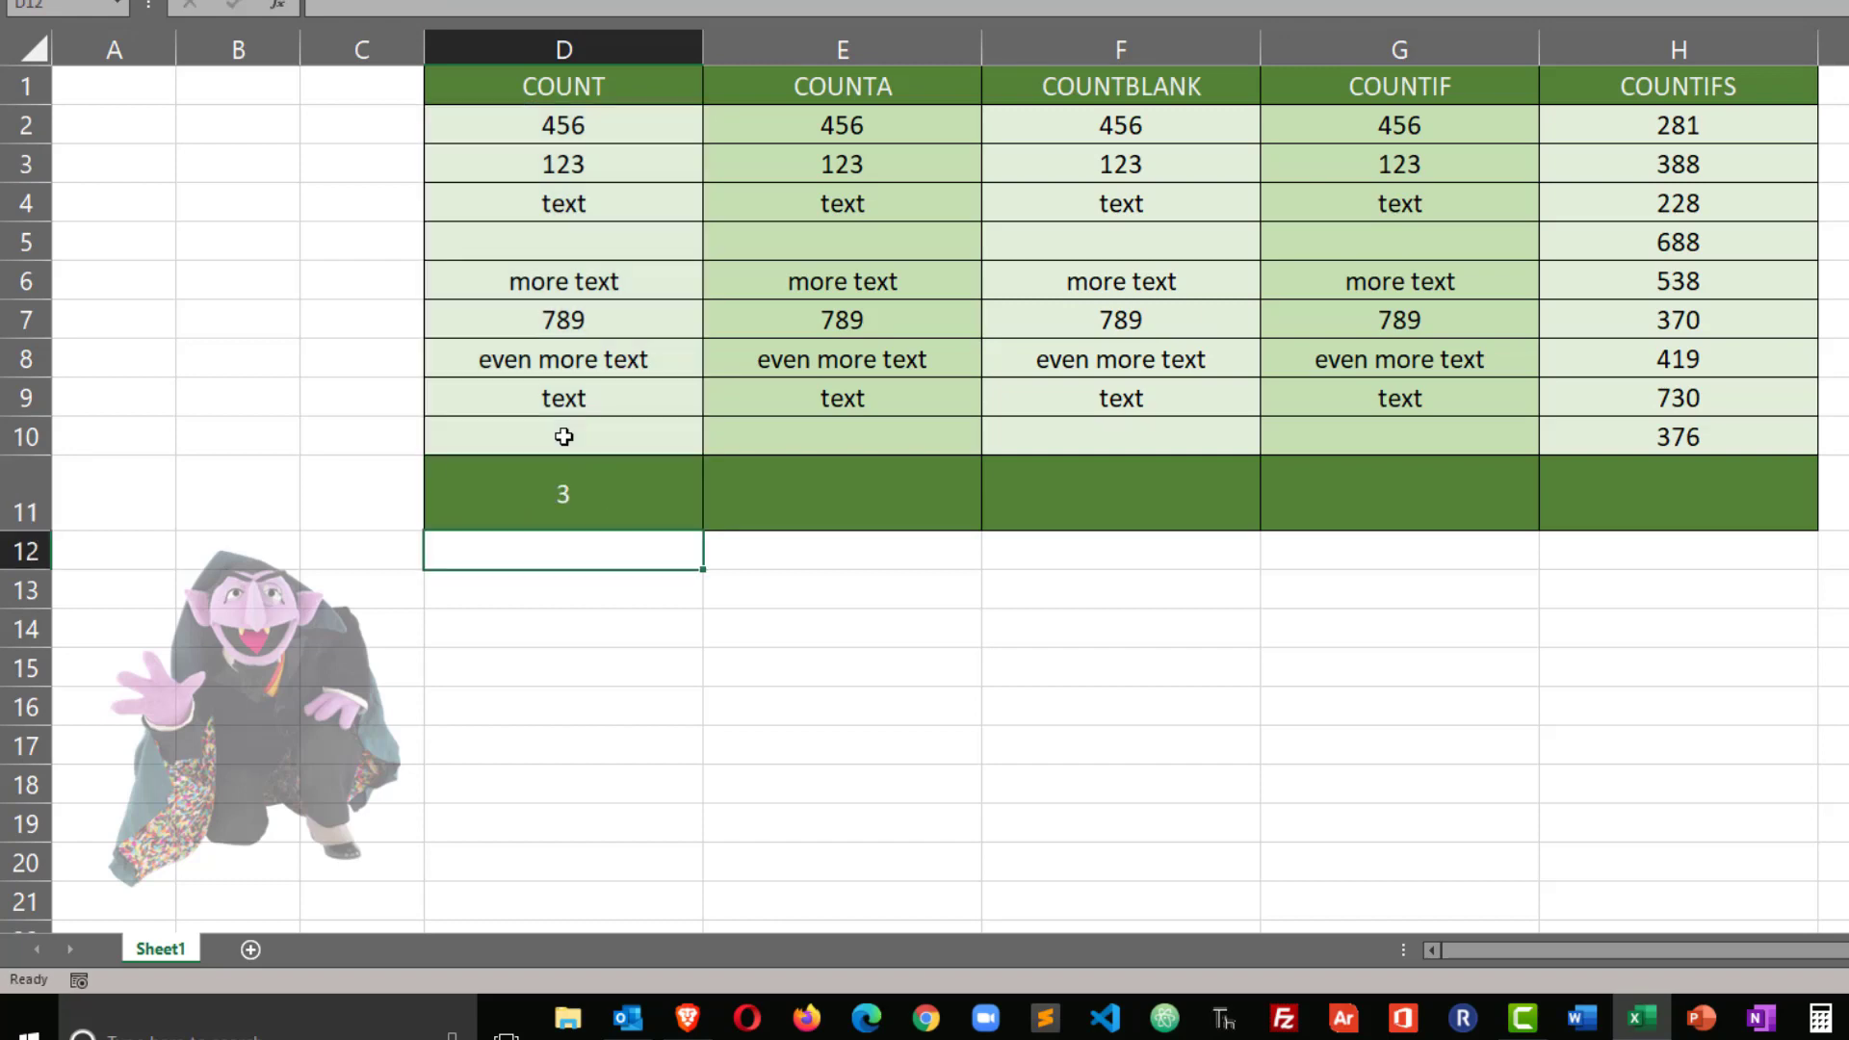
Bold the numeric entries 456, 123 and 789 in column D.
{"action": "left_click", "coordinate": [578, 491]}
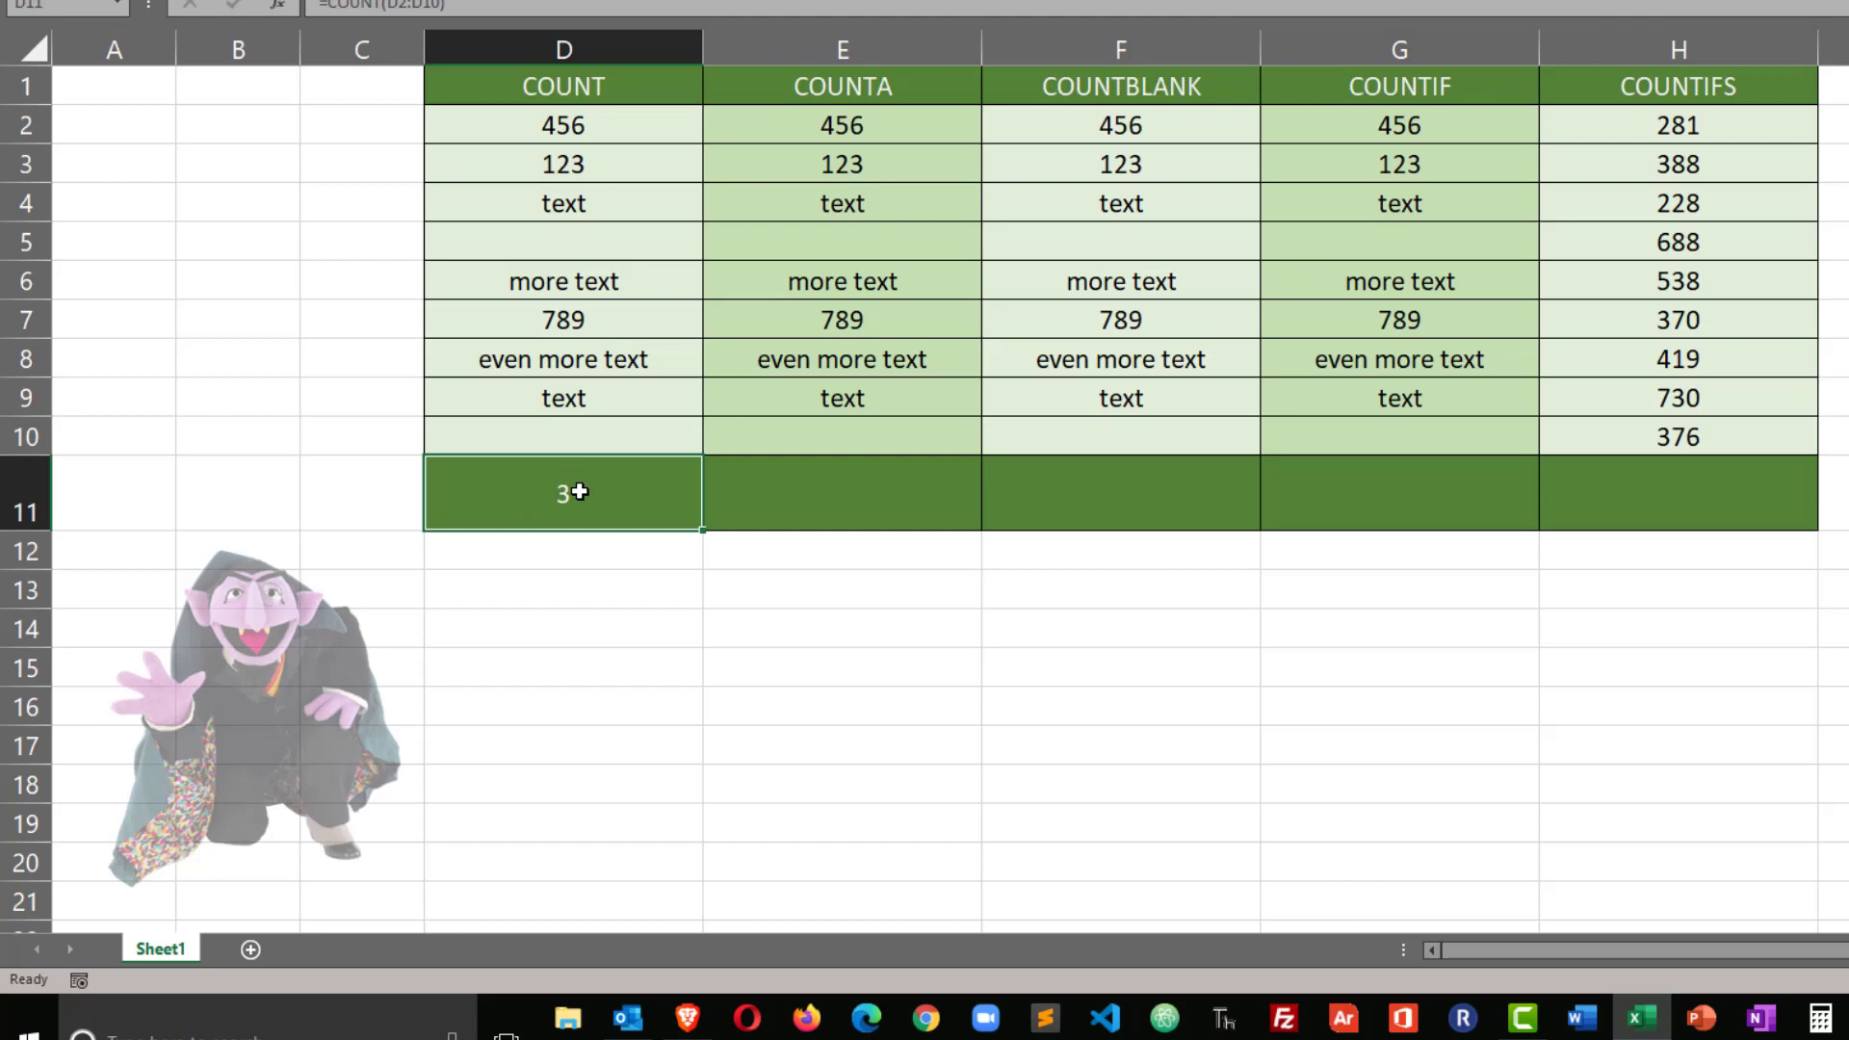
{"action": "left_click_drag", "start_coordinate": [626, 130], "coordinate": [591, 437]}
{"action": "left_click_drag", "start_coordinate": [586, 125], "coordinate": [579, 167]}
{"action": "left_click", "coordinate": [576, 321], "text": "ctrl"}
{"action": "key", "text": "ctrl+b"}
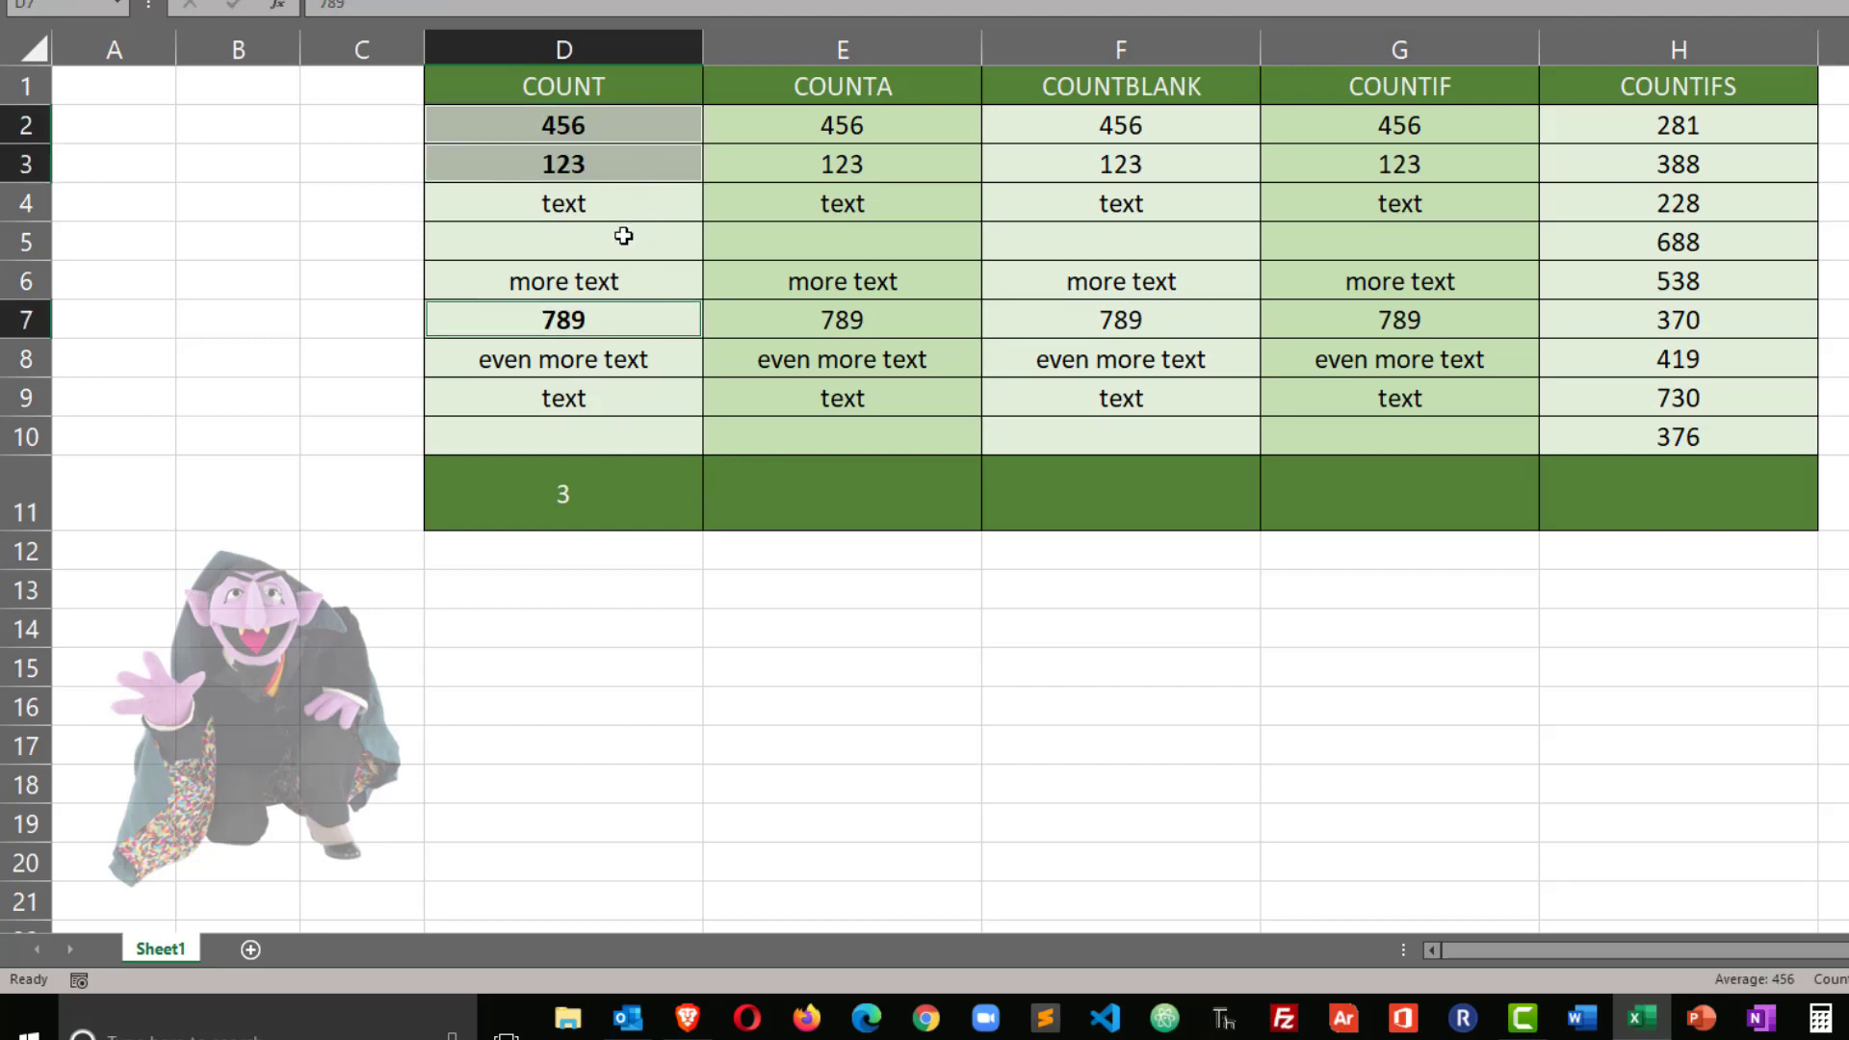
Fill D5 with 789 and D10 with 321 so the COUNT in D11 reads 5.
{"action": "left_click", "coordinate": [590, 493]}
{"action": "left_click", "coordinate": [600, 247]}
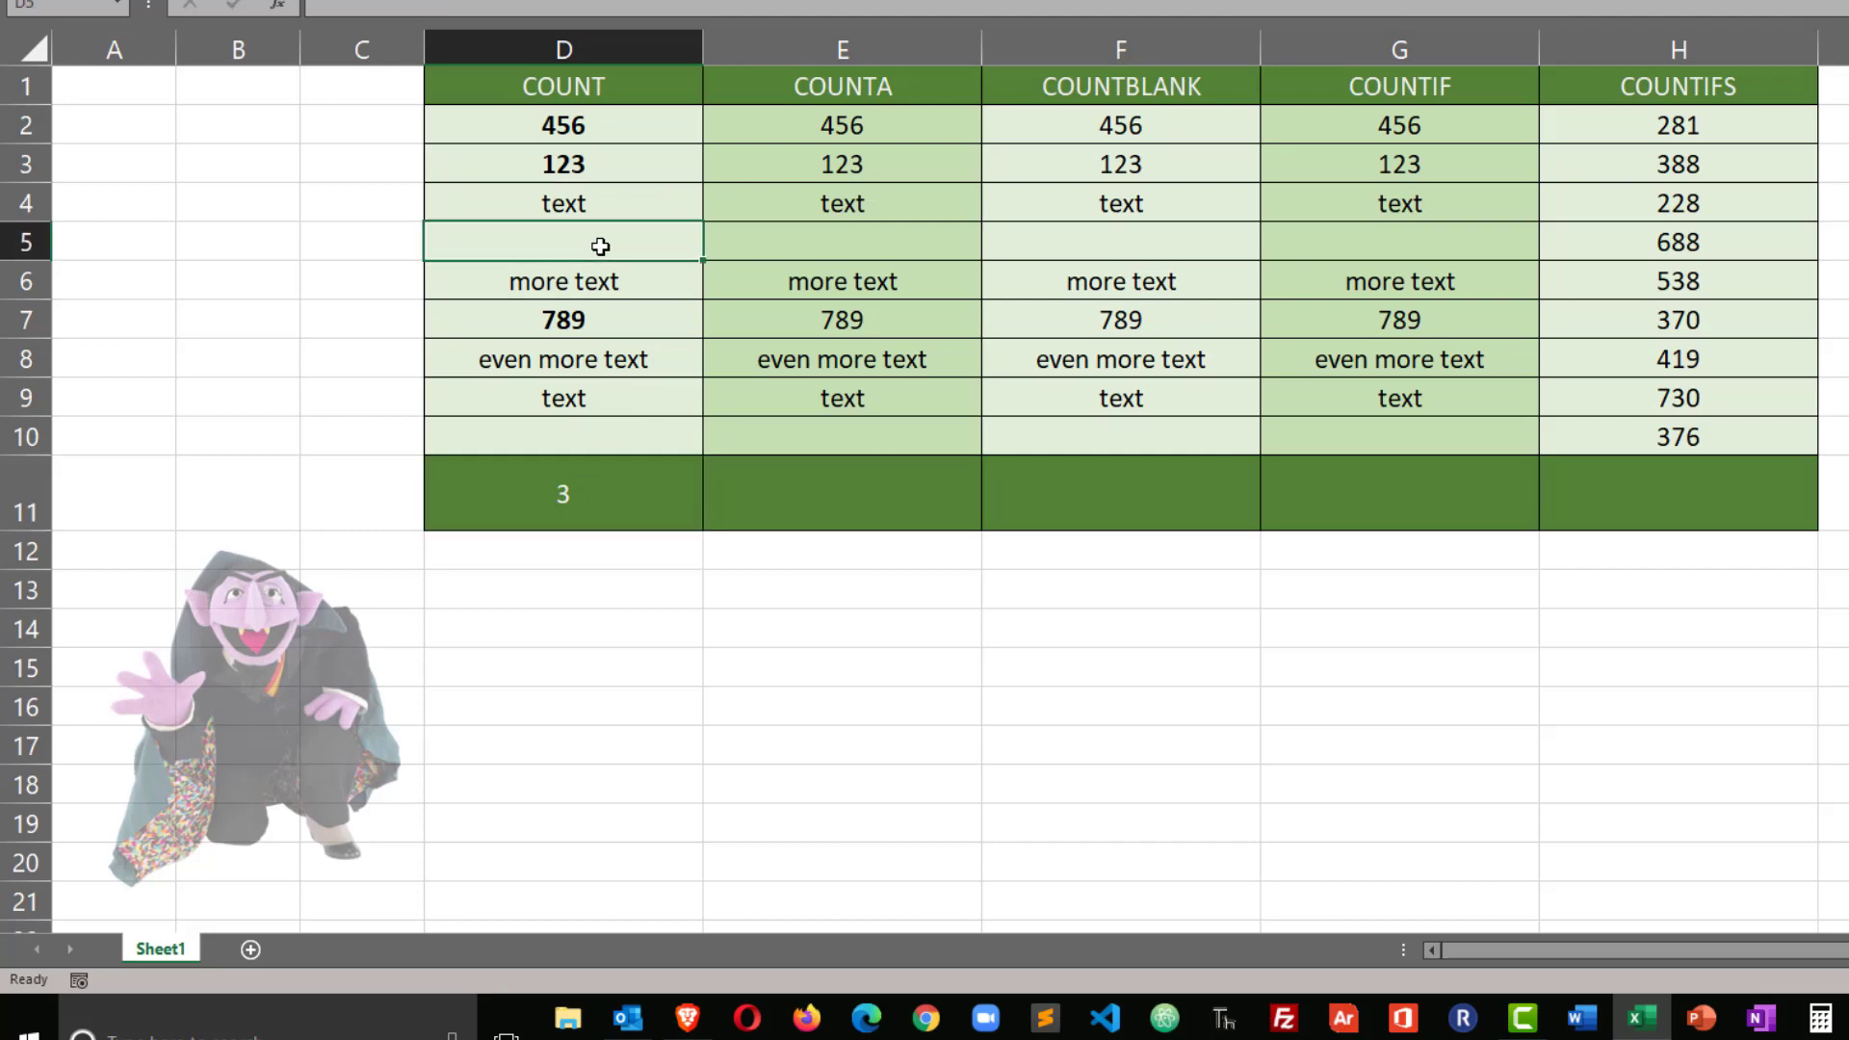
{"action": "type", "text": "789"}
{"action": "key", "text": "Return"}
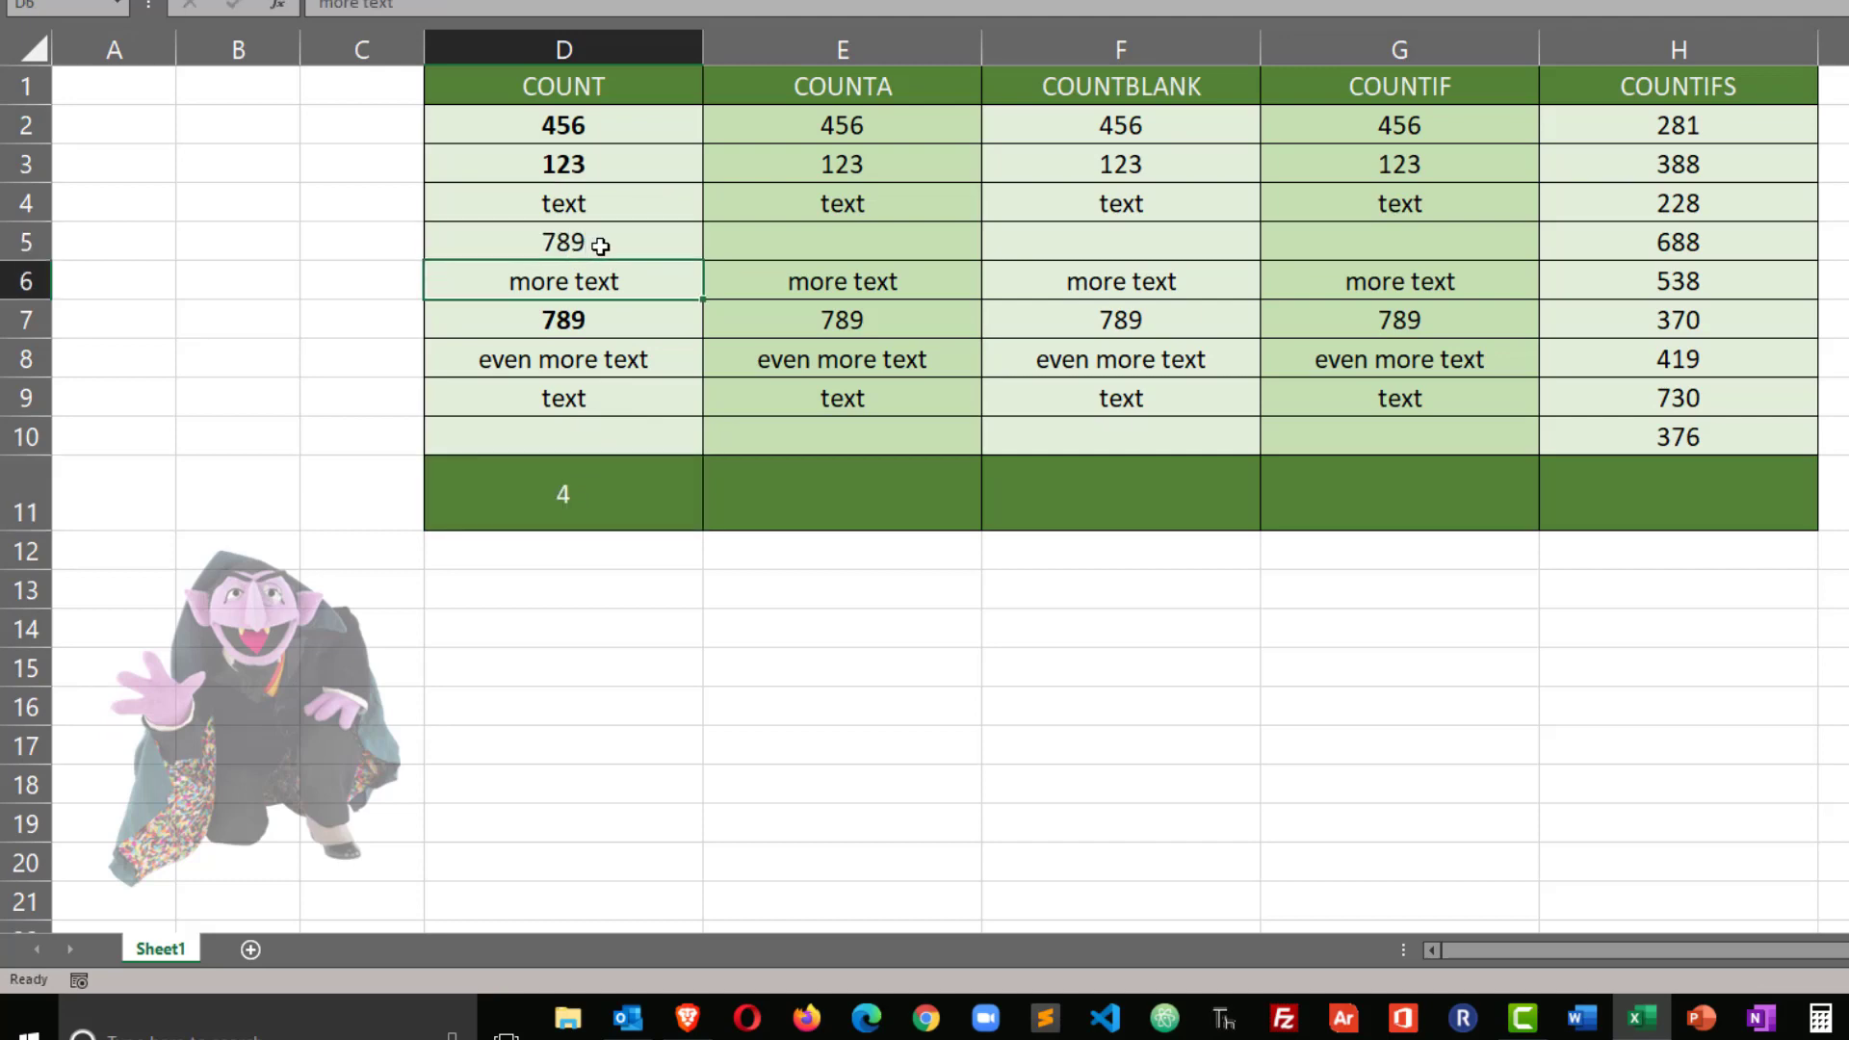
{"action": "left_click", "coordinate": [600, 436]}
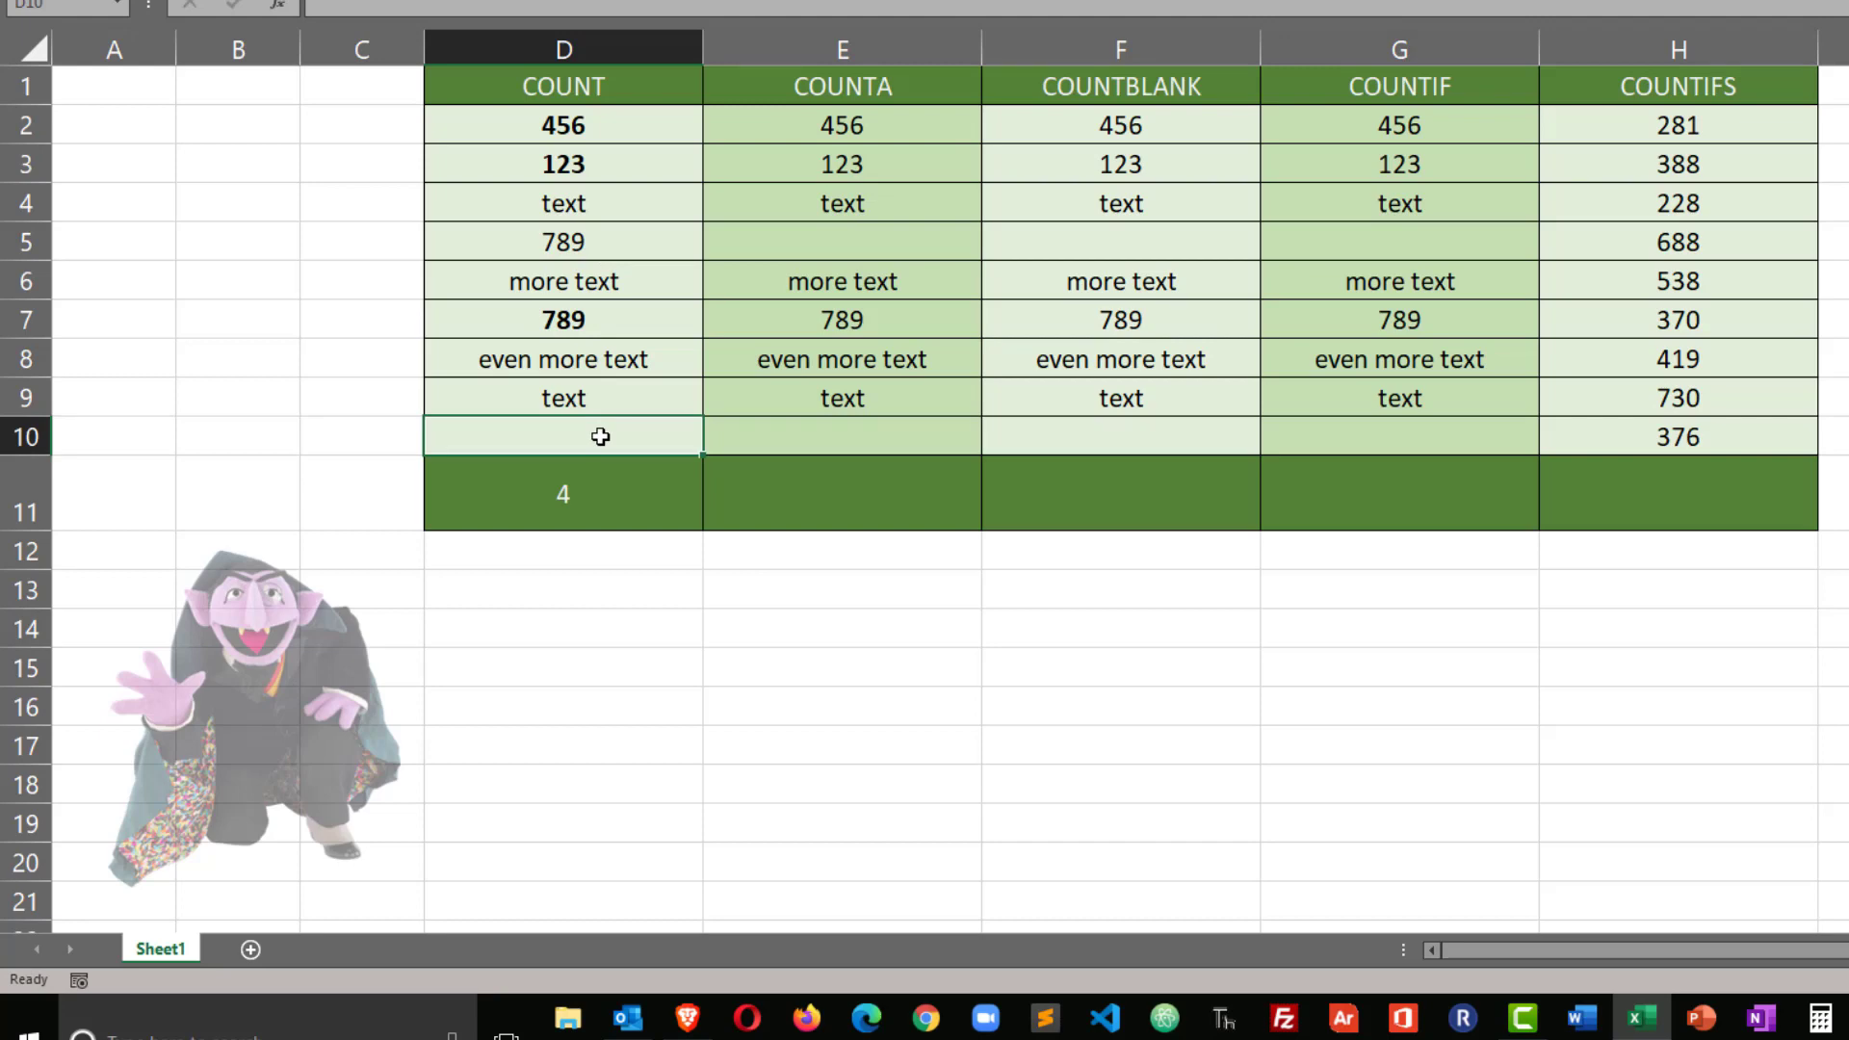
{"action": "type", "text": "321"}
{"action": "key", "text": "Return"}
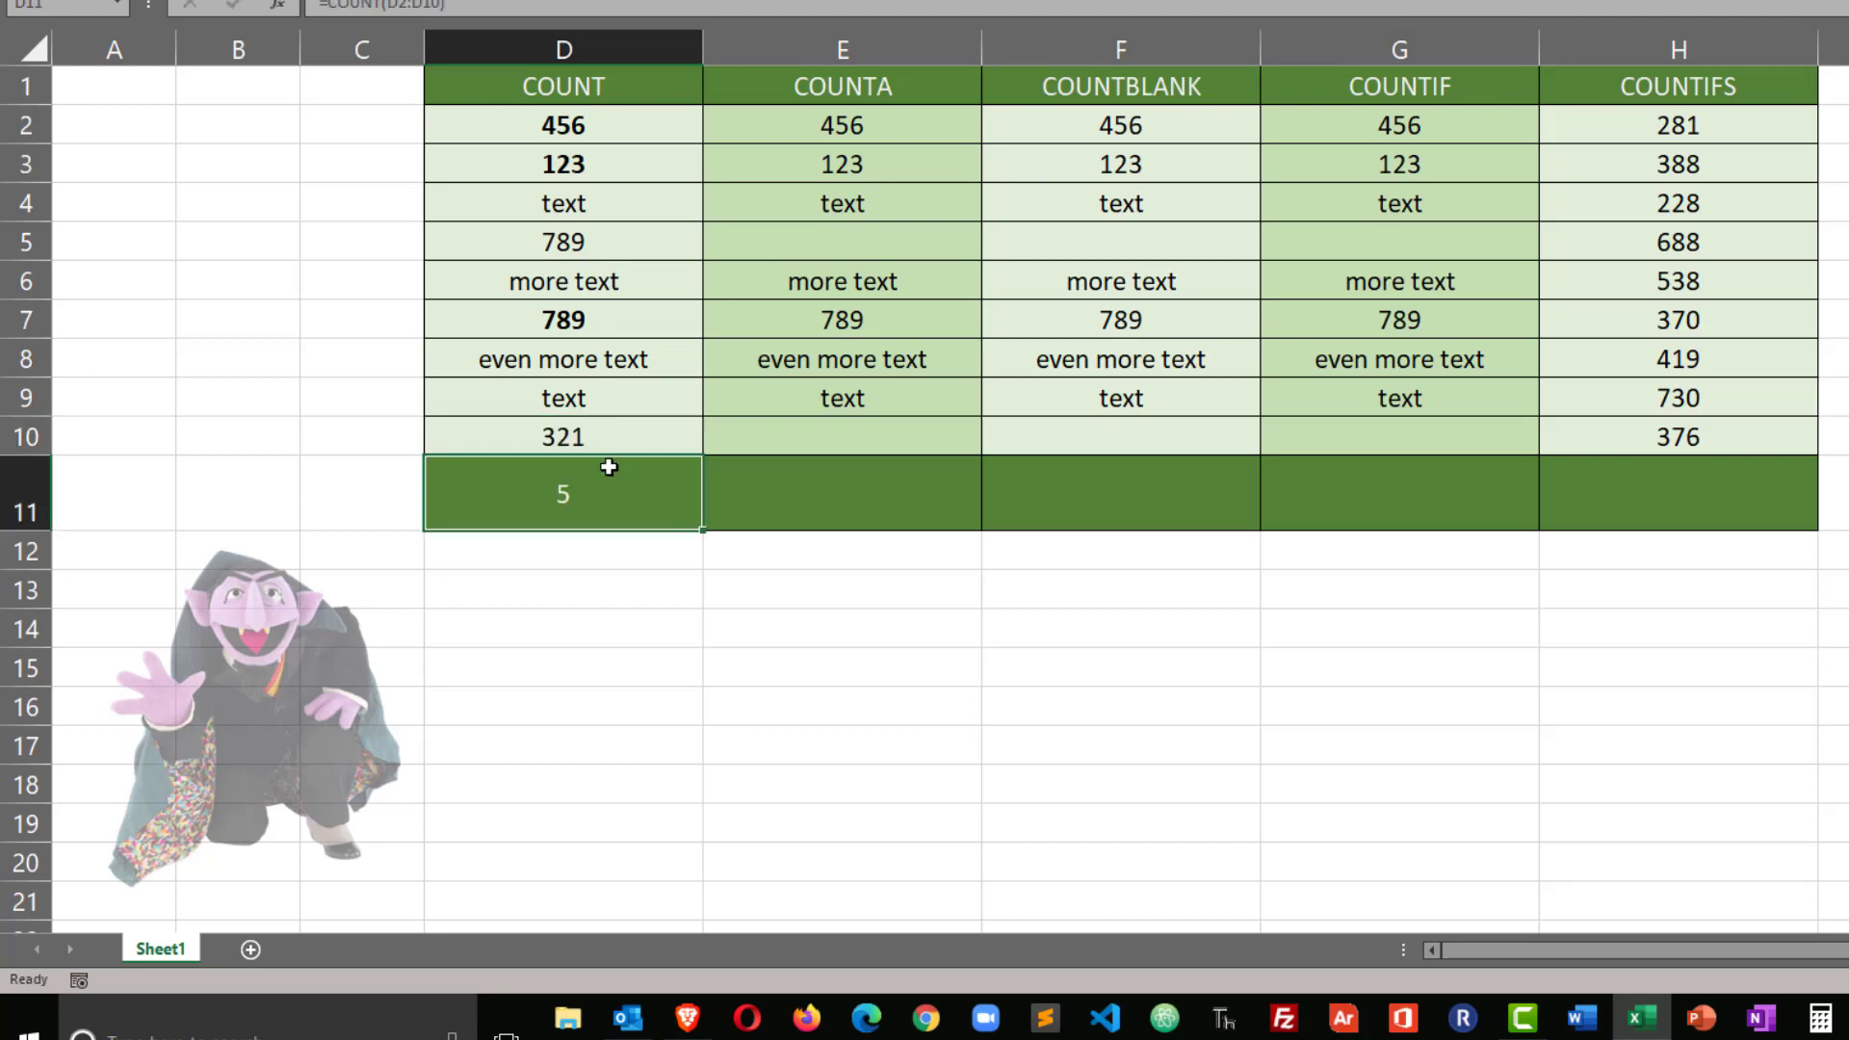
{"action": "double_click", "coordinate": [621, 506]}
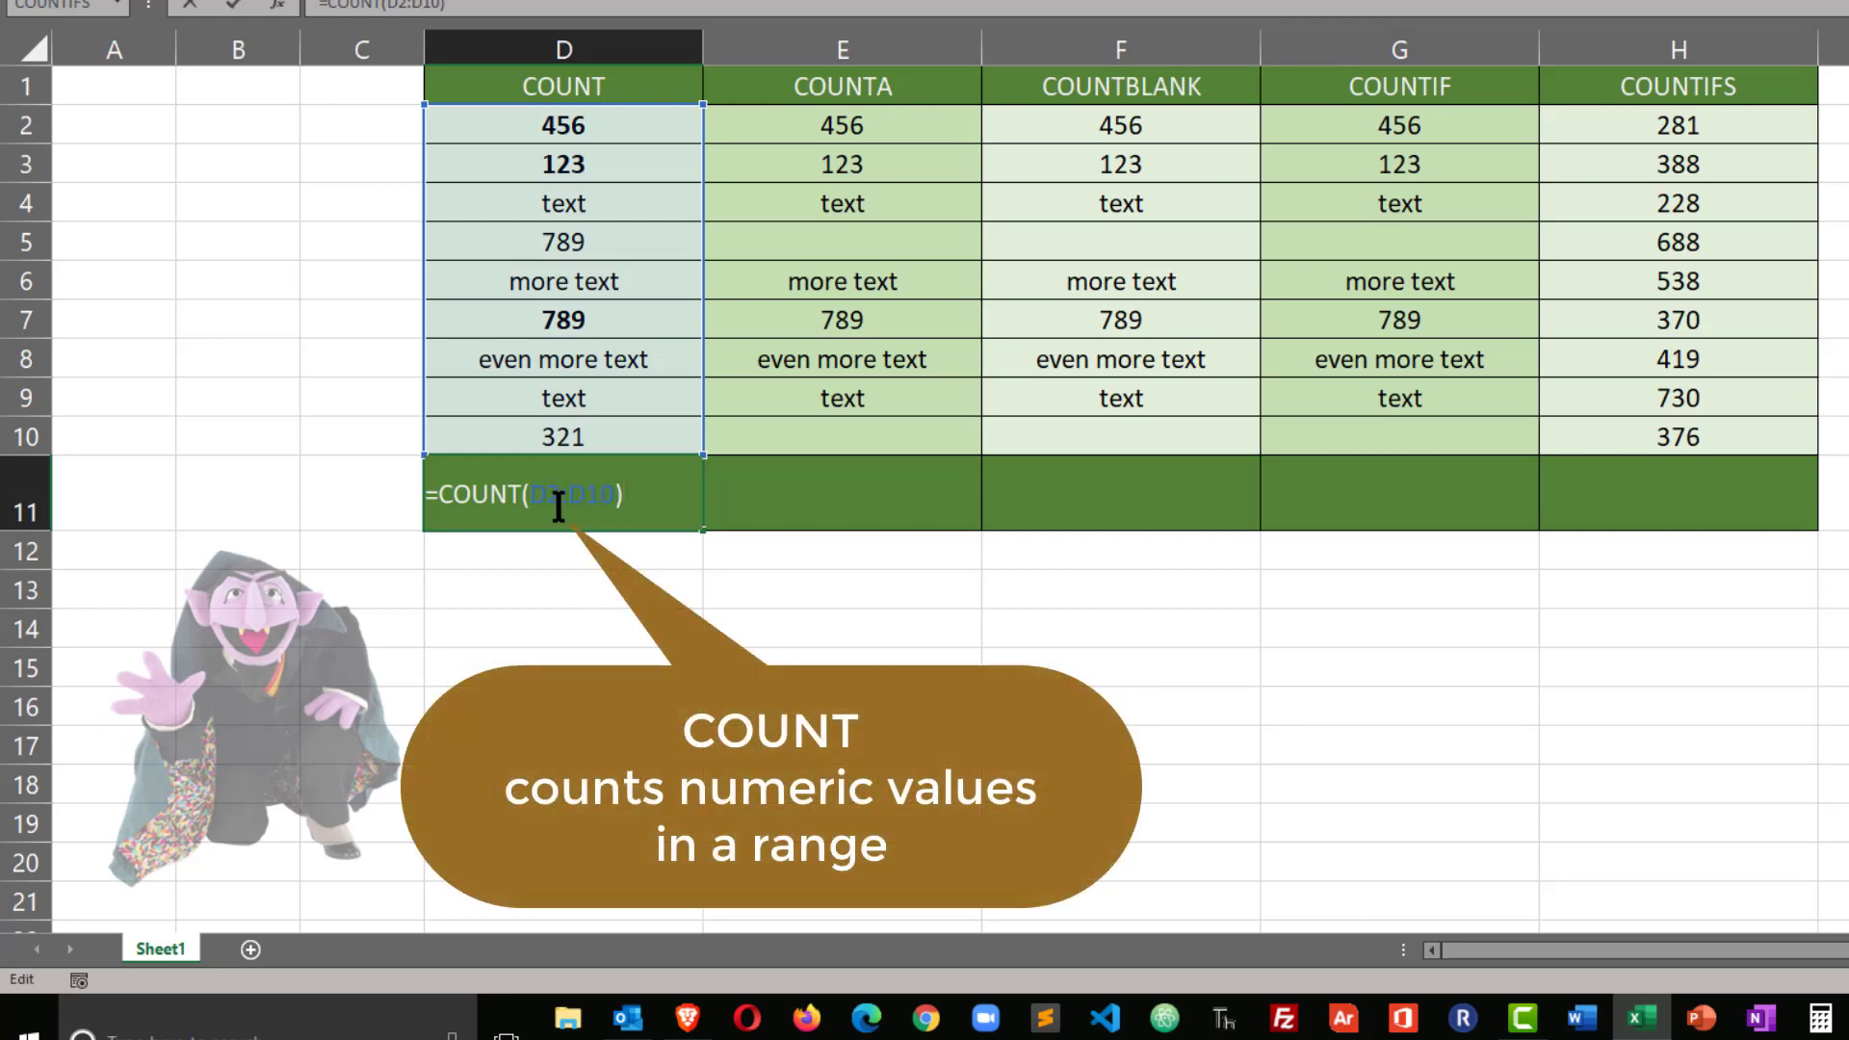
{"action": "key", "text": "Return"}
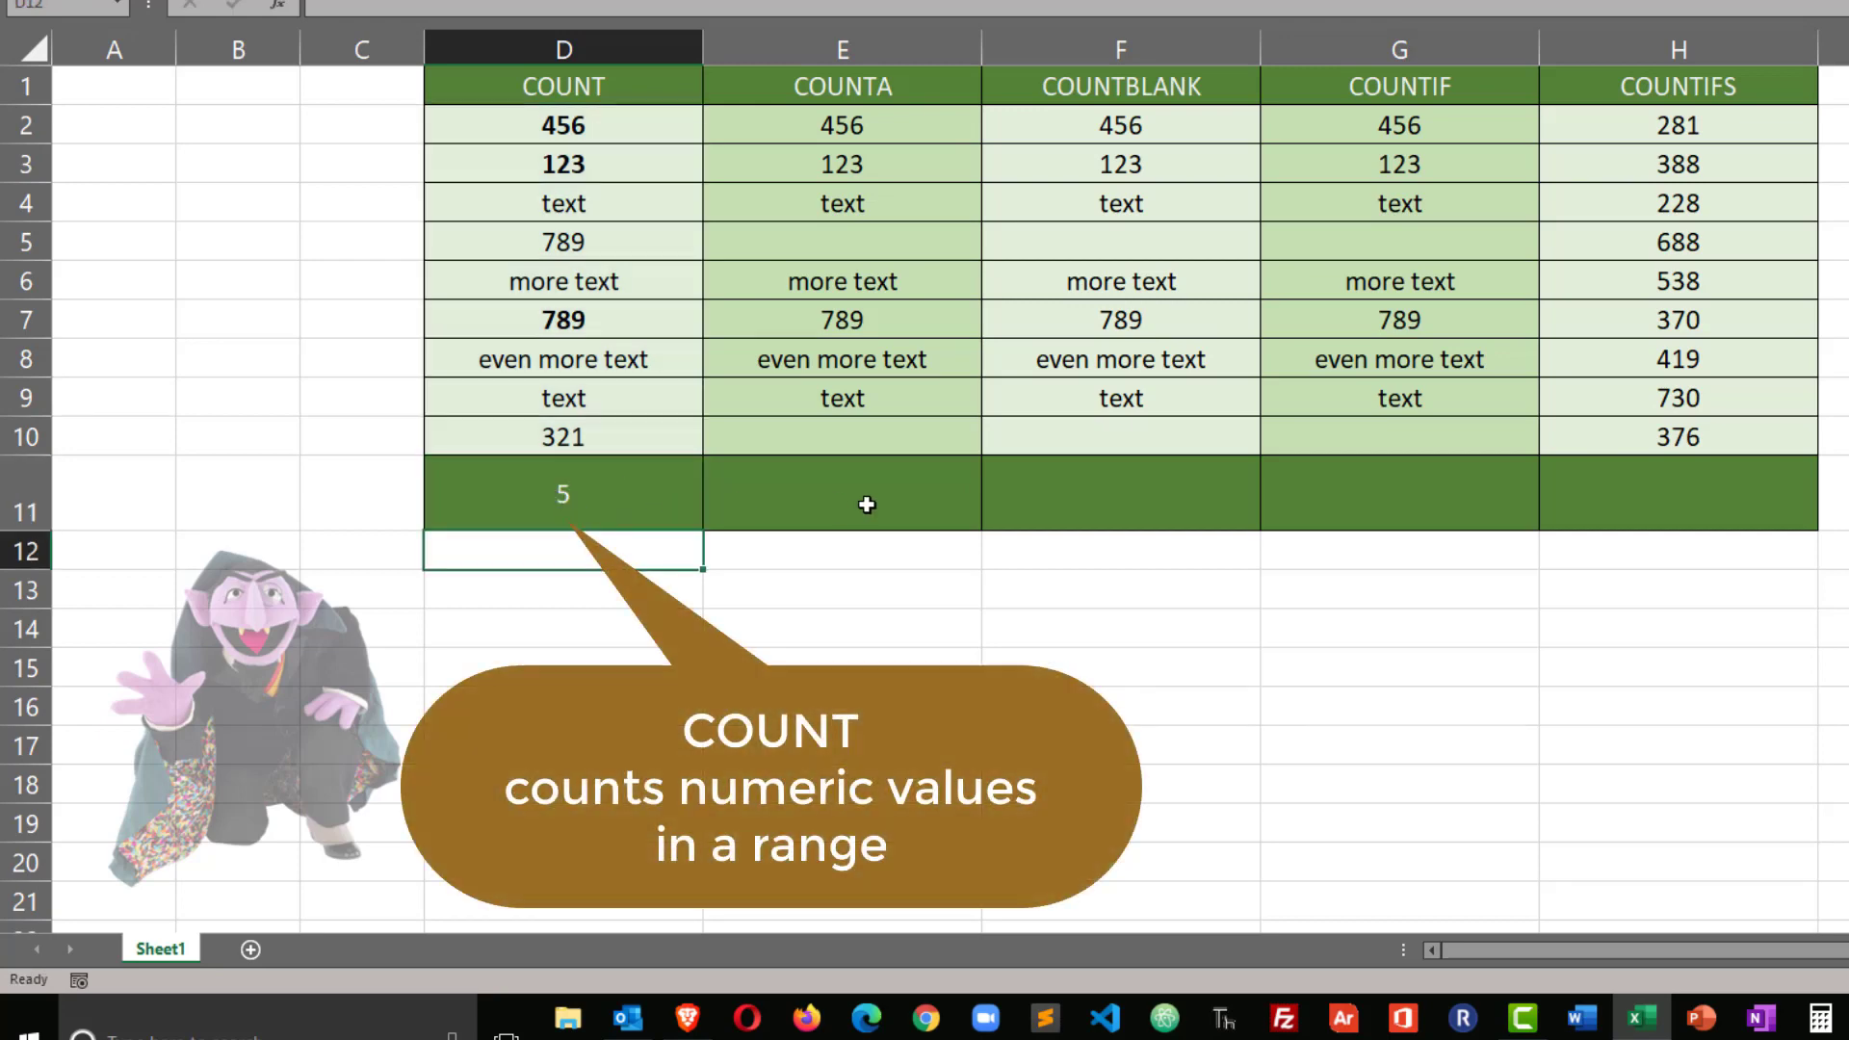
Enter =COUNTA(E2:E10) in cell E11.
{"action": "left_click", "coordinate": [866, 505]}
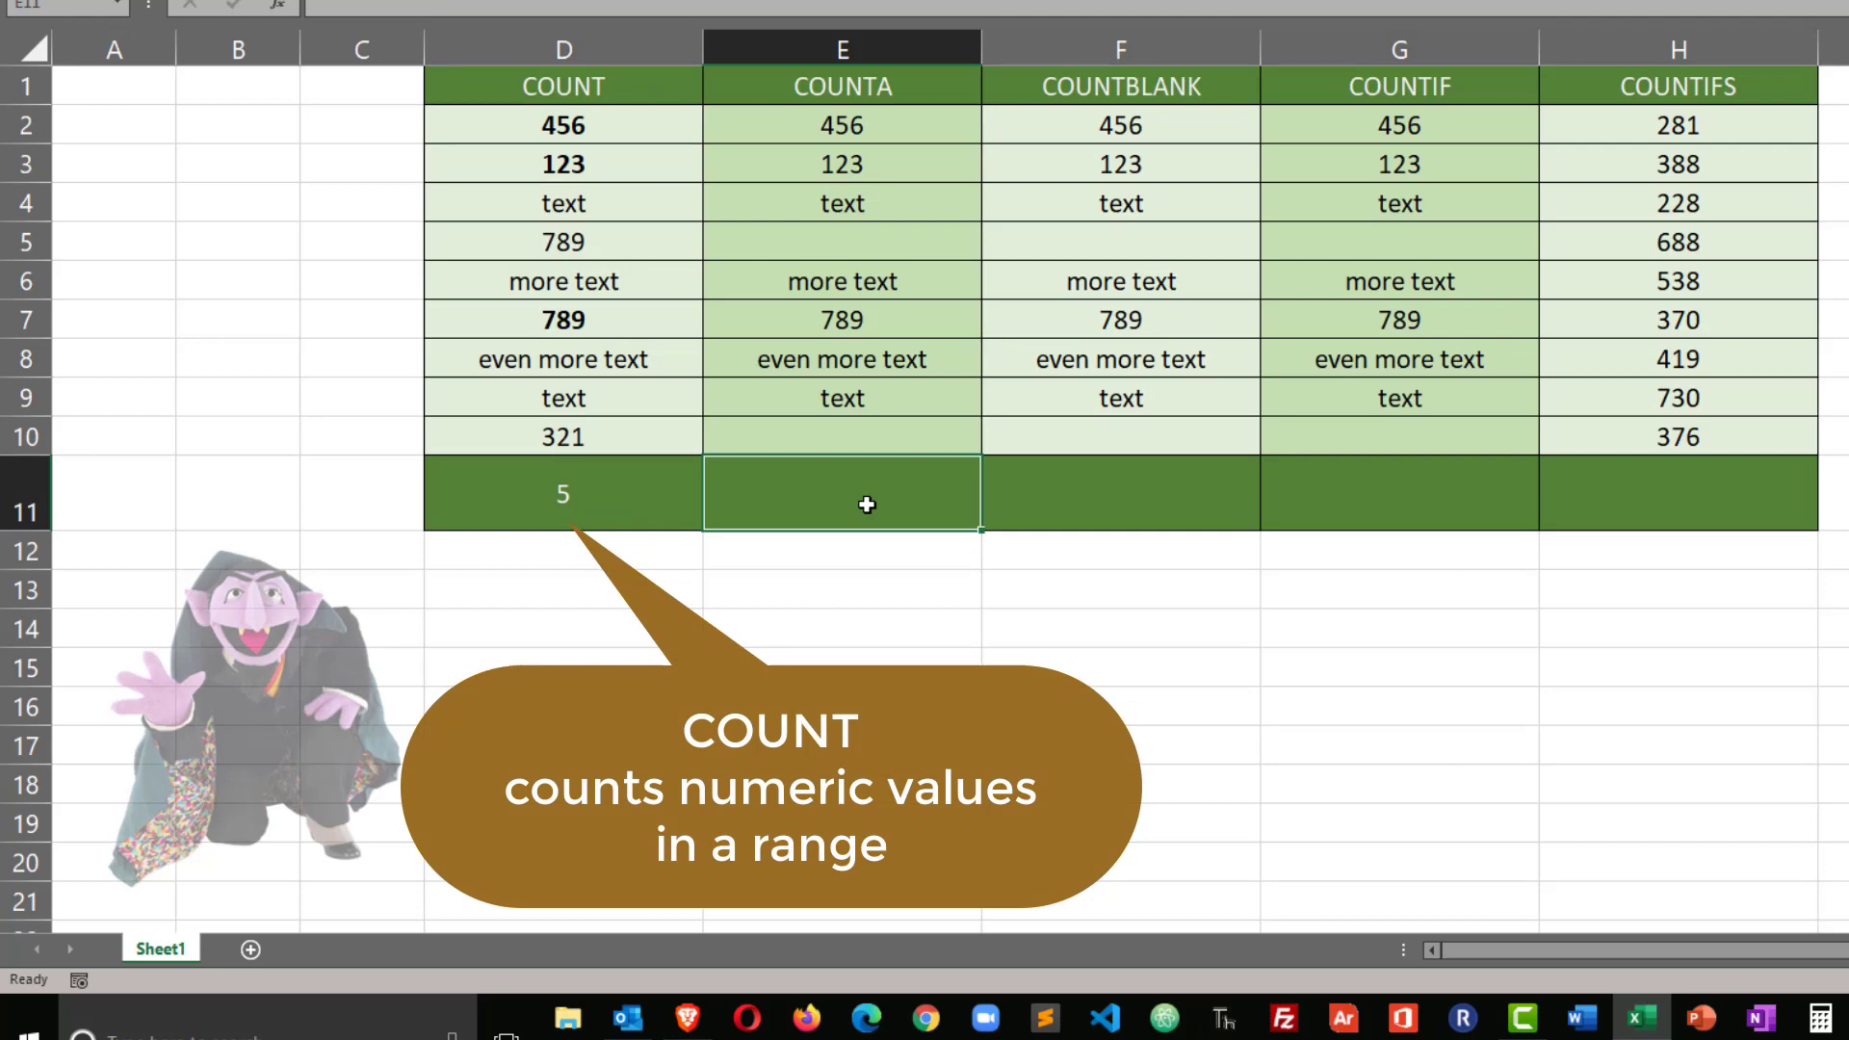
{"action": "type", "text": "=counta"}
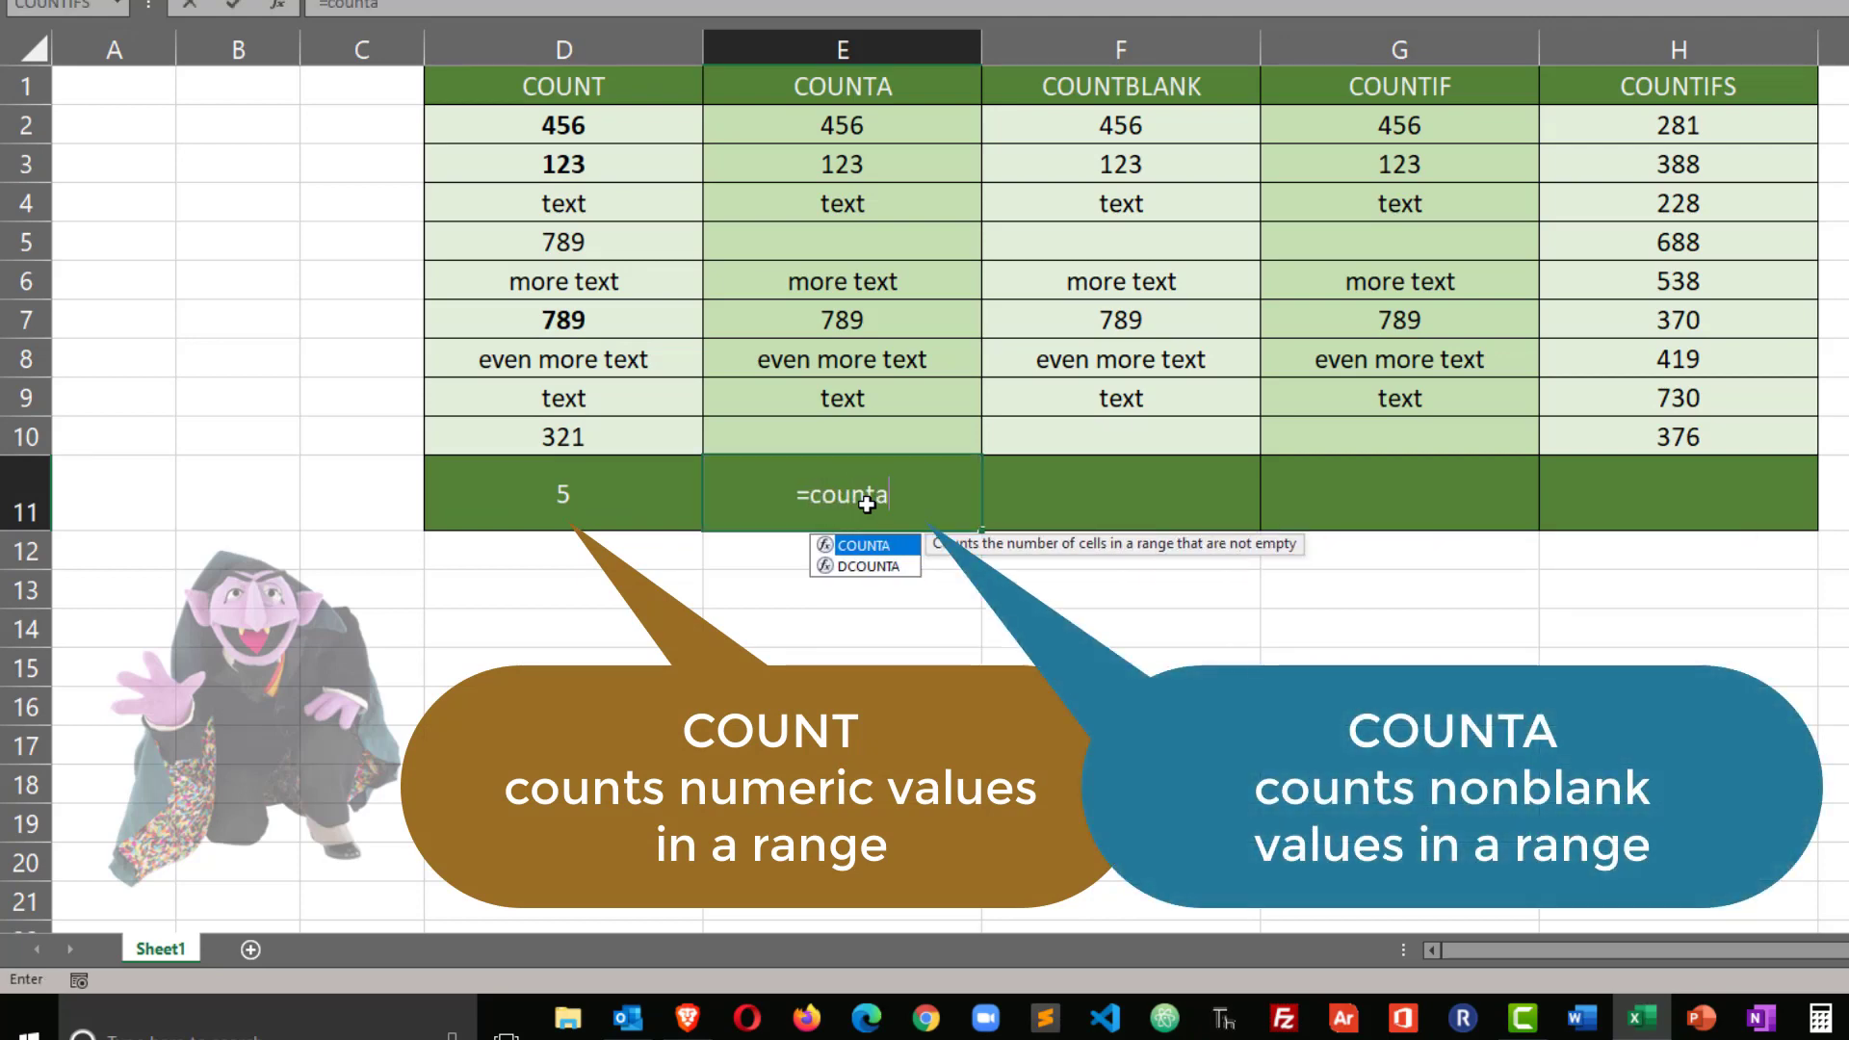
{"action": "type", "text": "("}
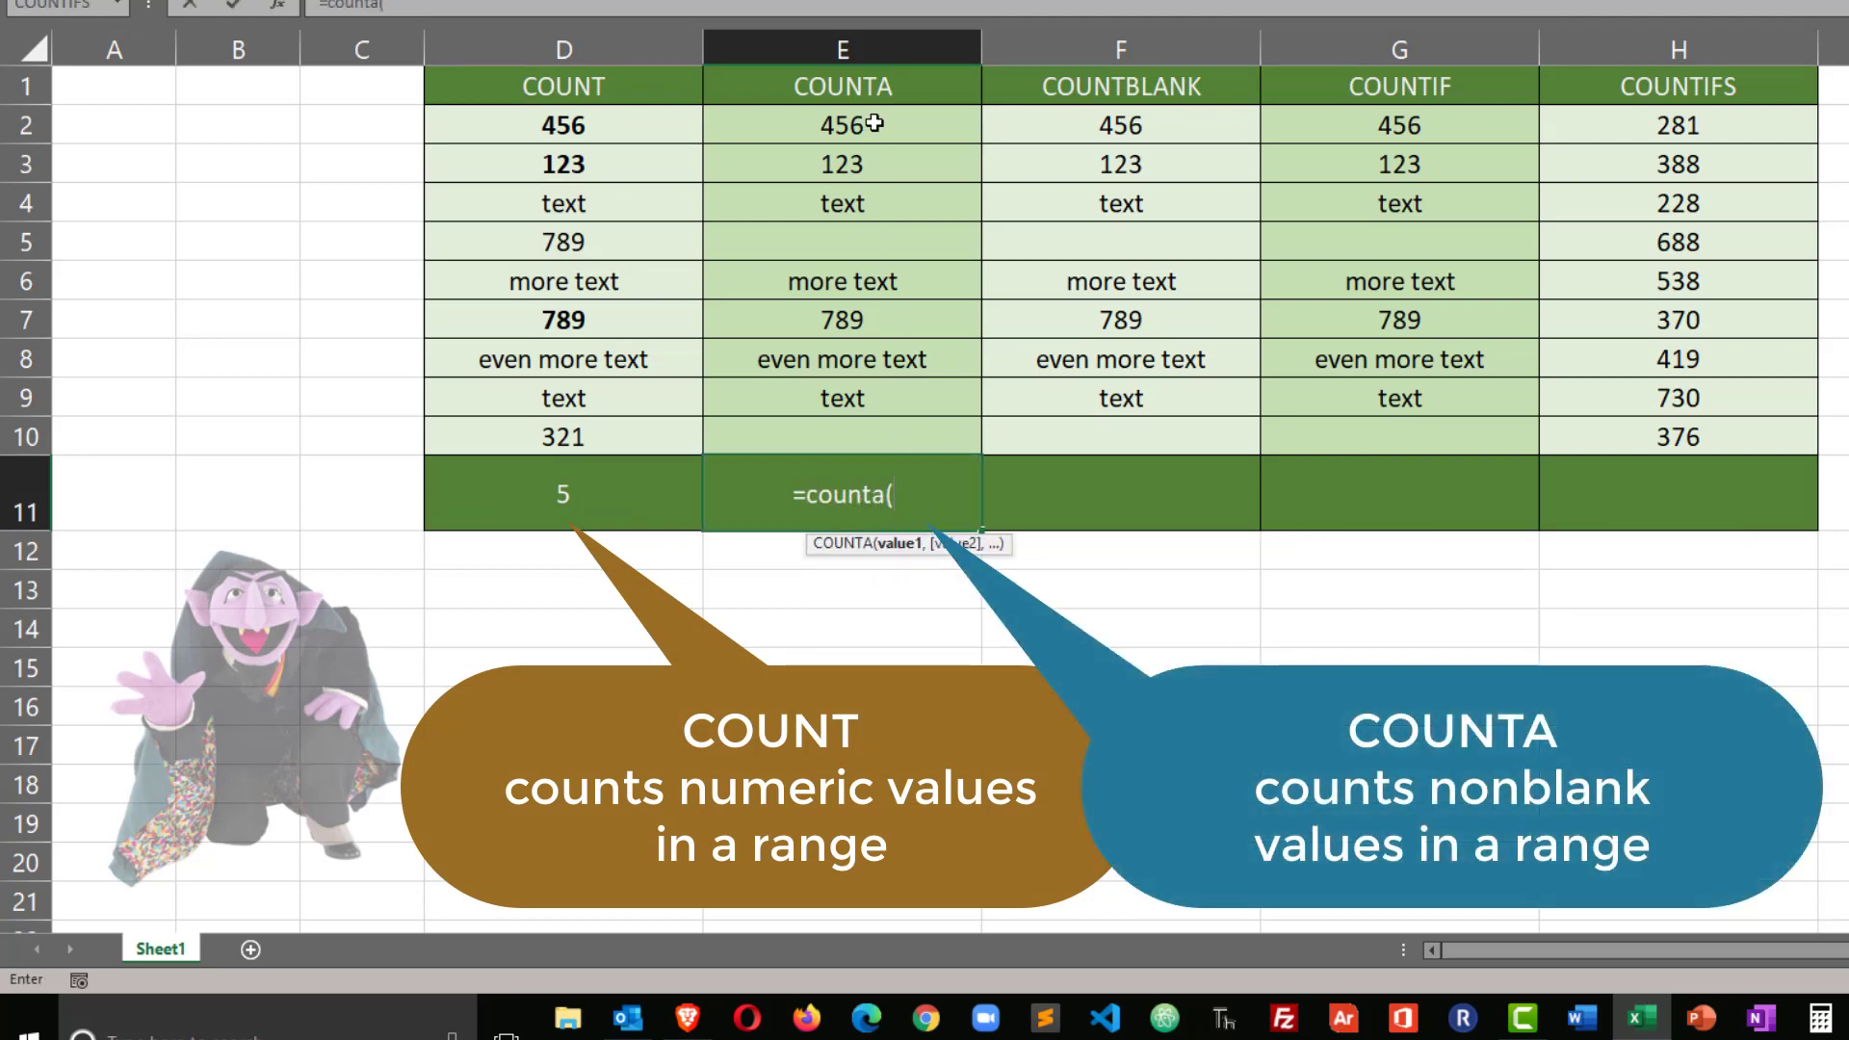
{"action": "left_click_drag", "start_coordinate": [873, 124], "coordinate": [854, 419]}
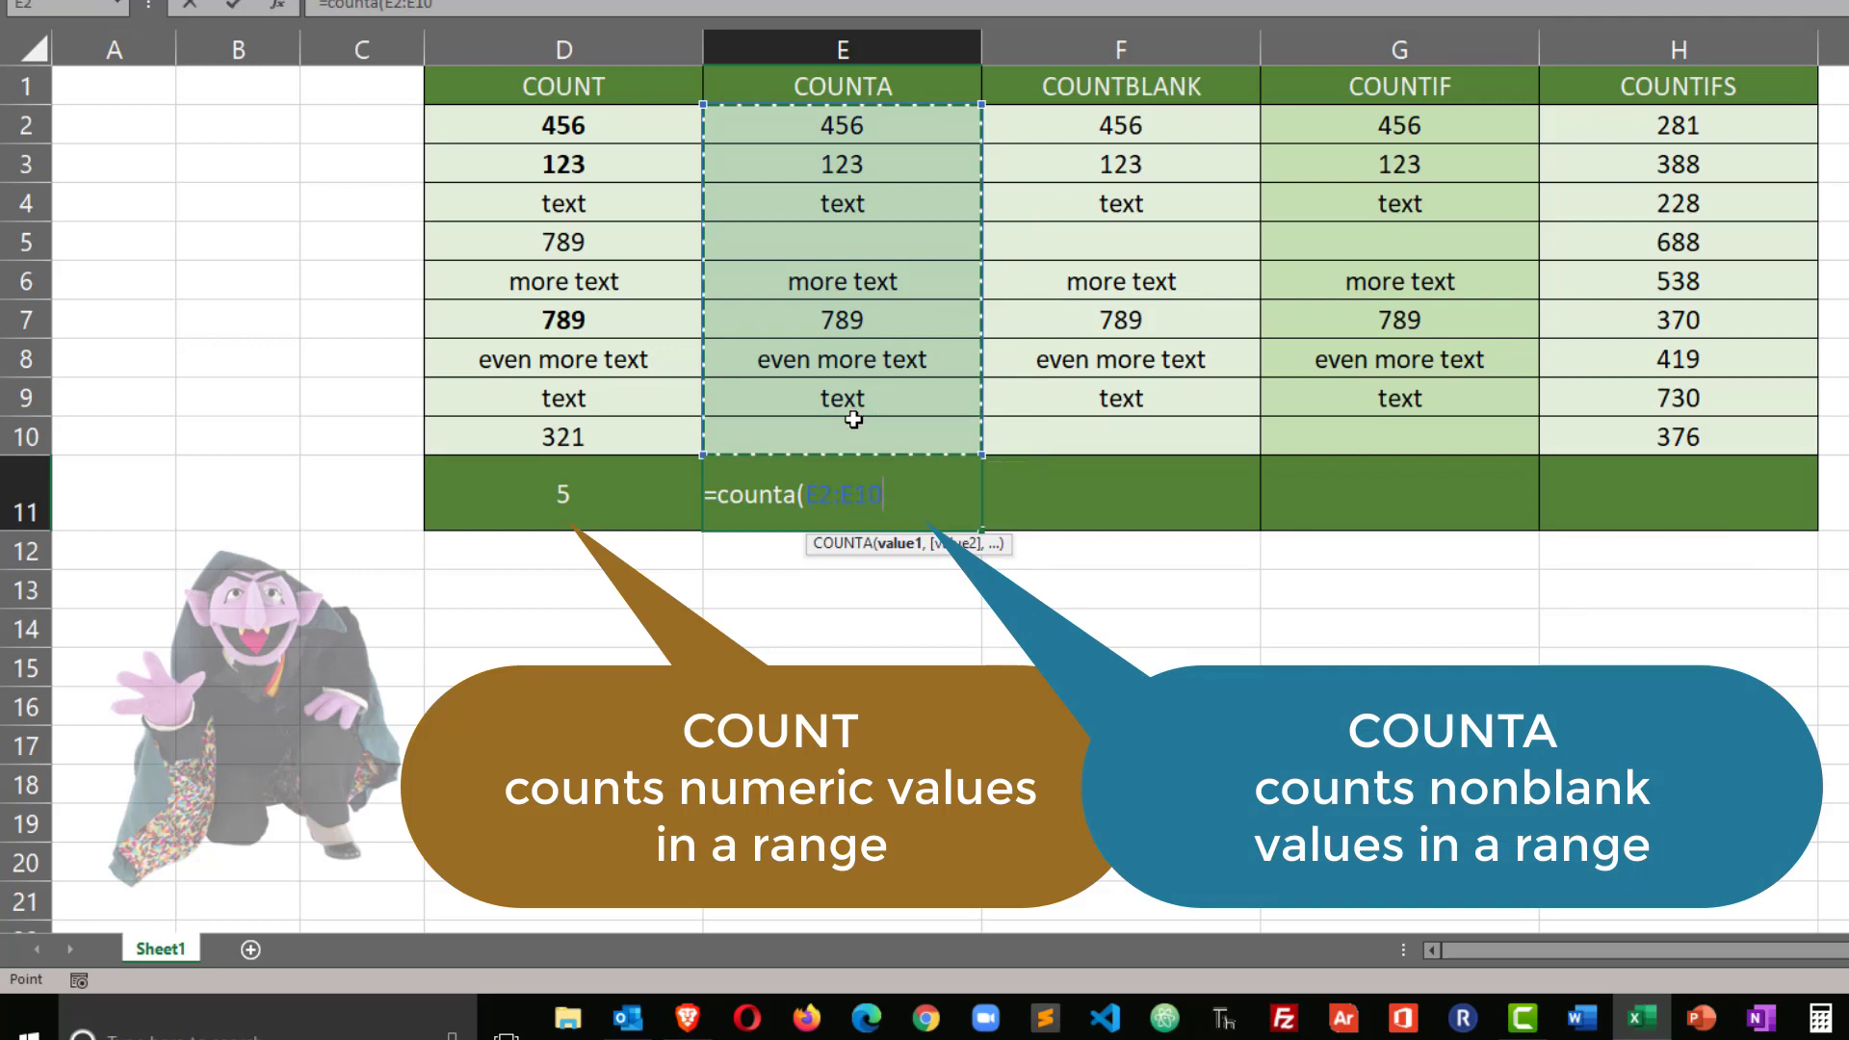
{"action": "type", "text": ")"}
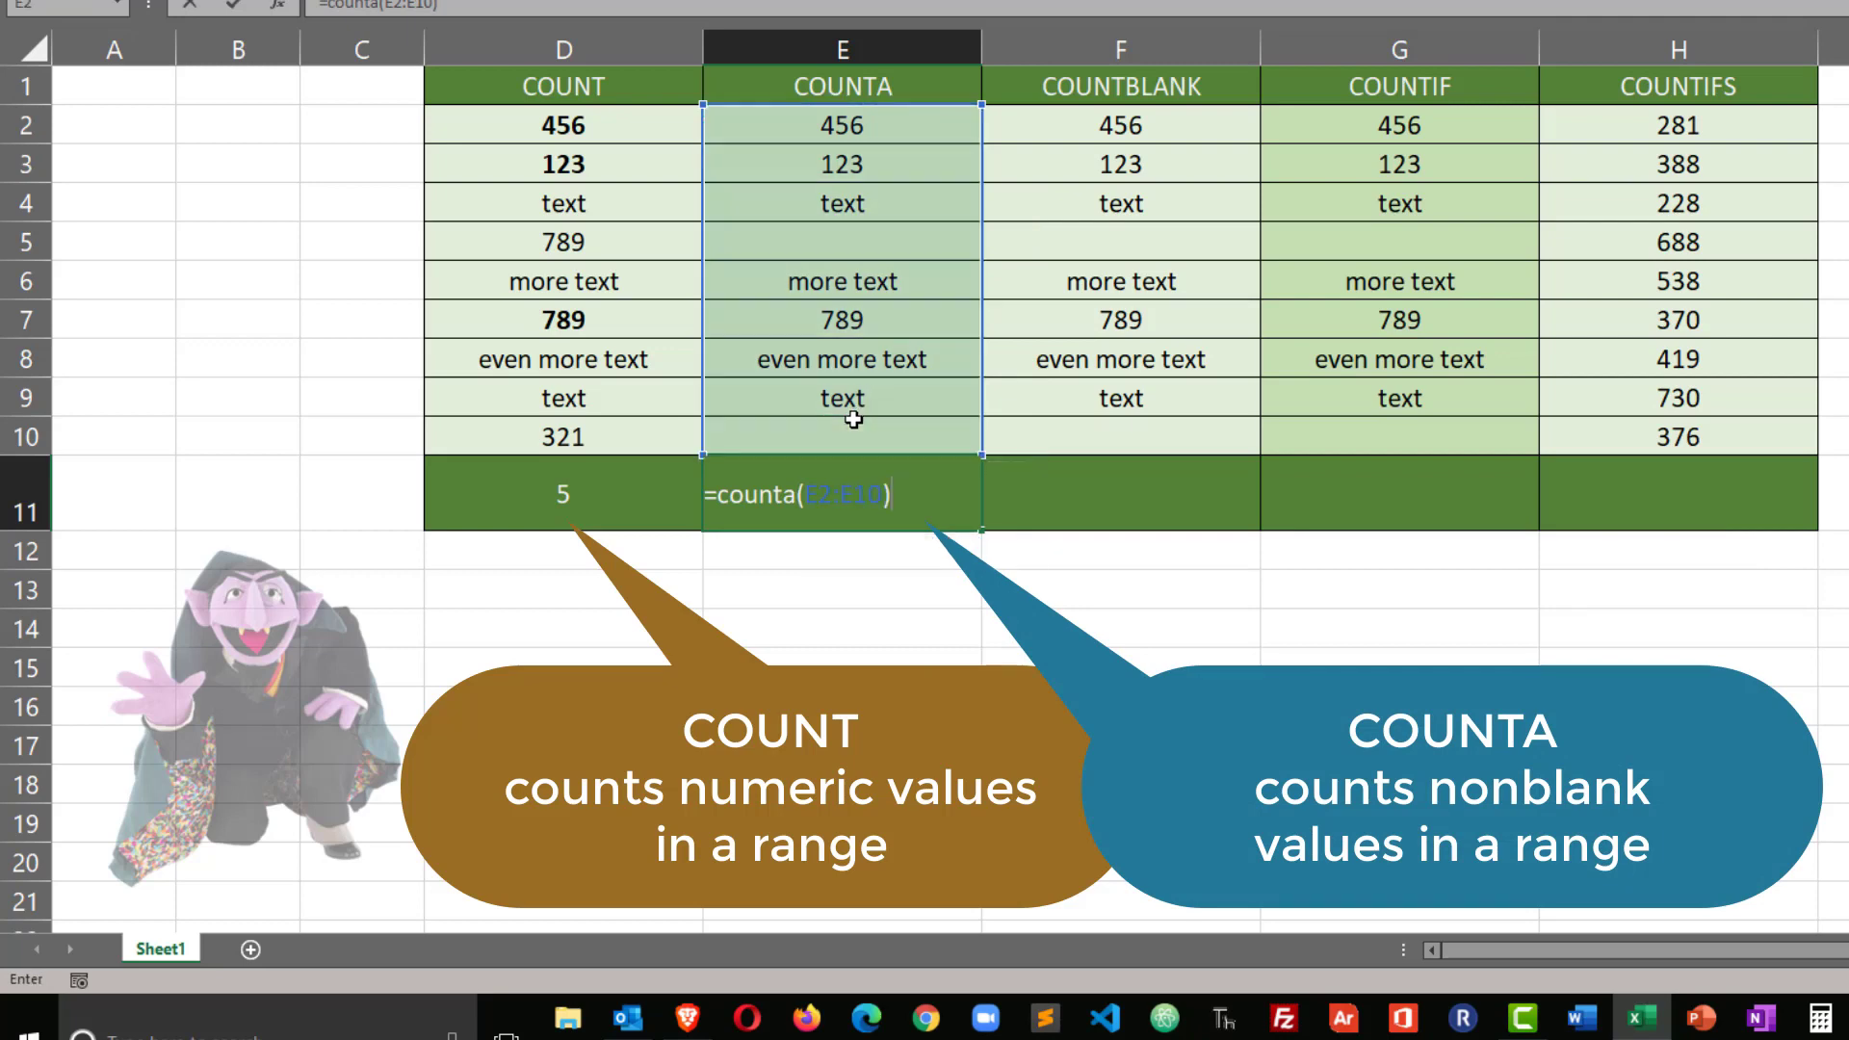
{"action": "key", "text": "Return"}
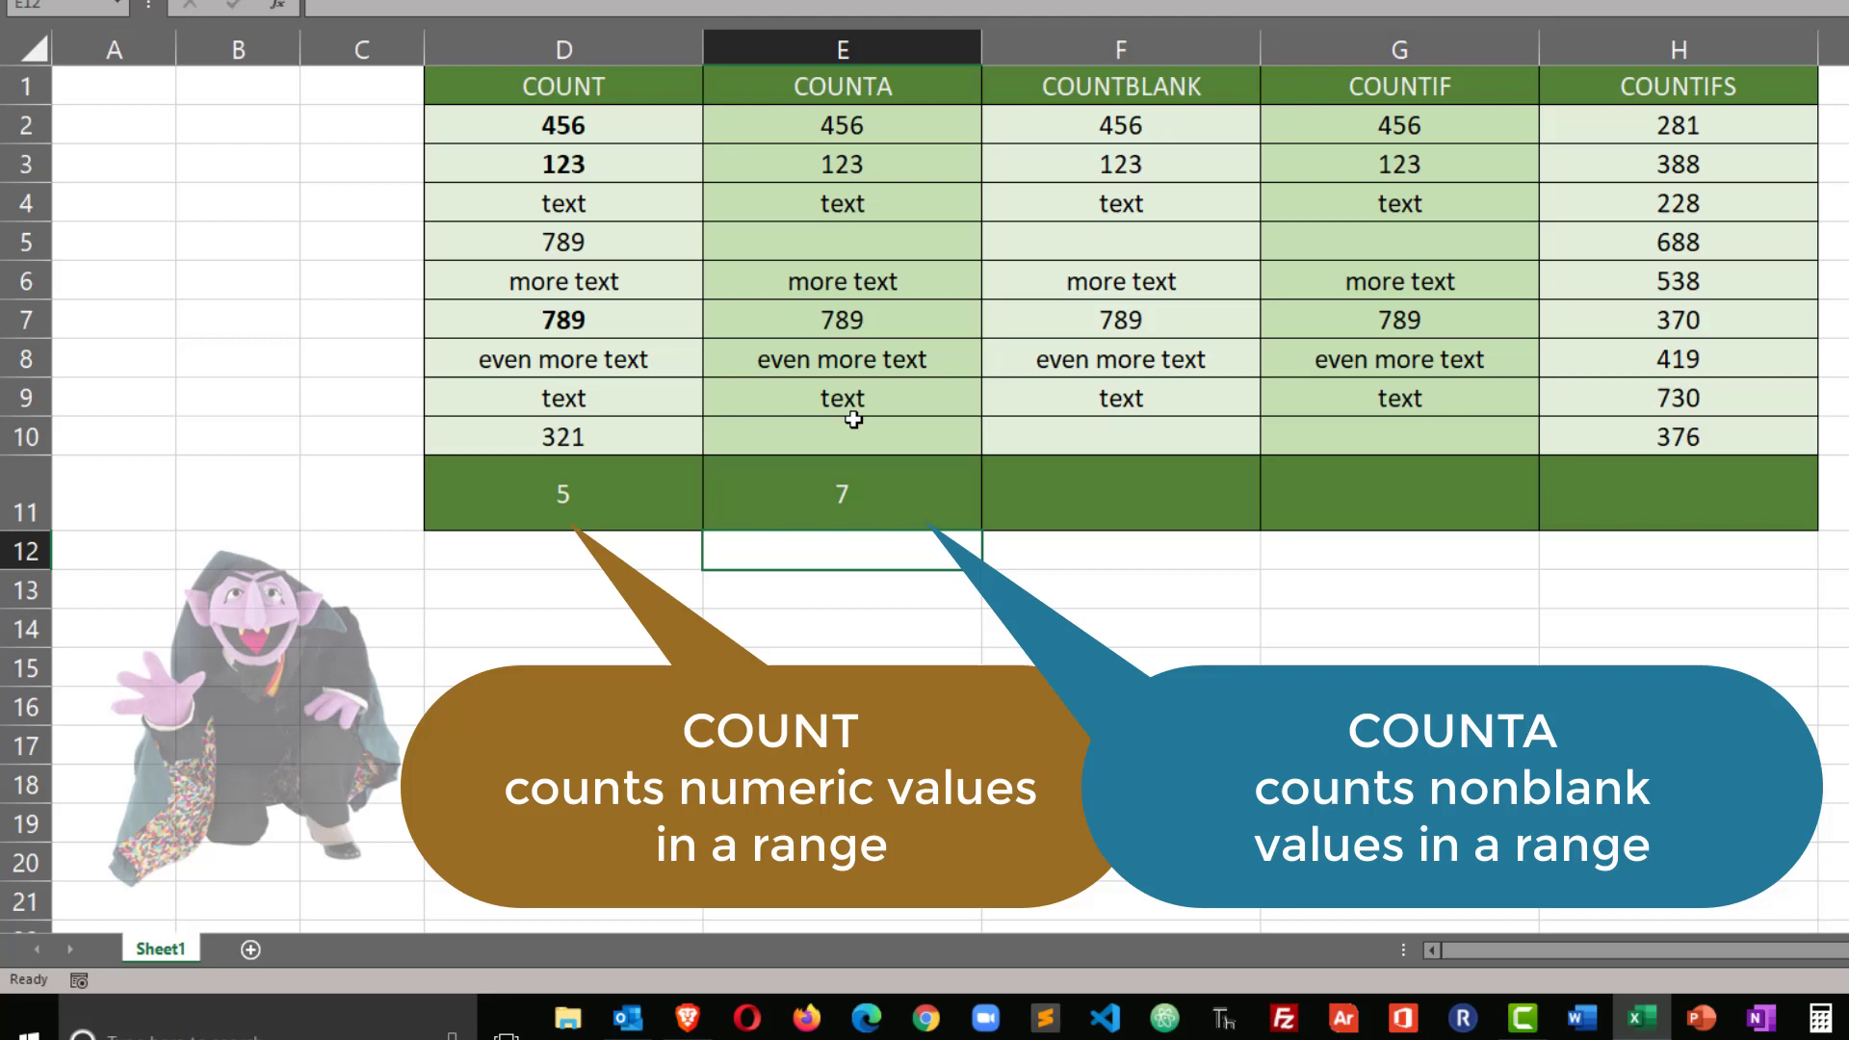
Fill E5 with 654 and E10 with 'more' so the COUNTA in E11 reads 9.
{"action": "left_click", "coordinate": [900, 491]}
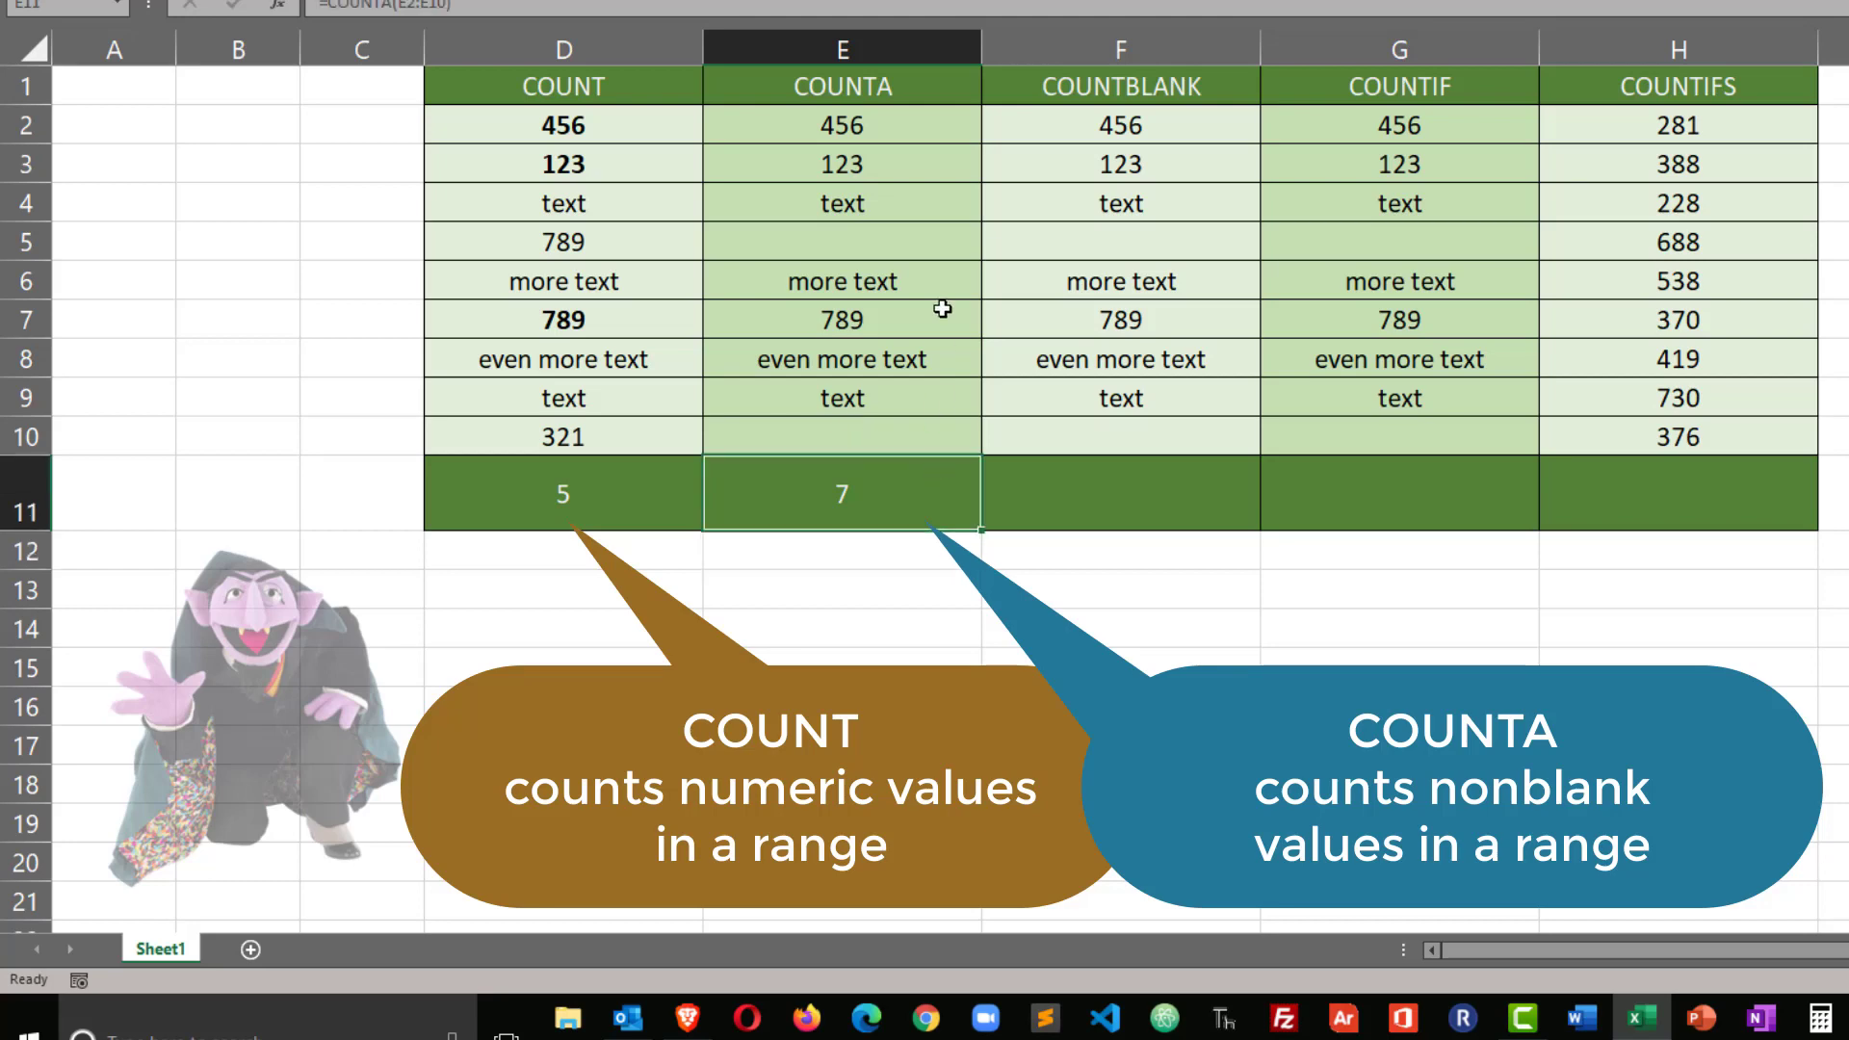
{"action": "left_click_drag", "start_coordinate": [879, 128], "coordinate": [884, 423]}
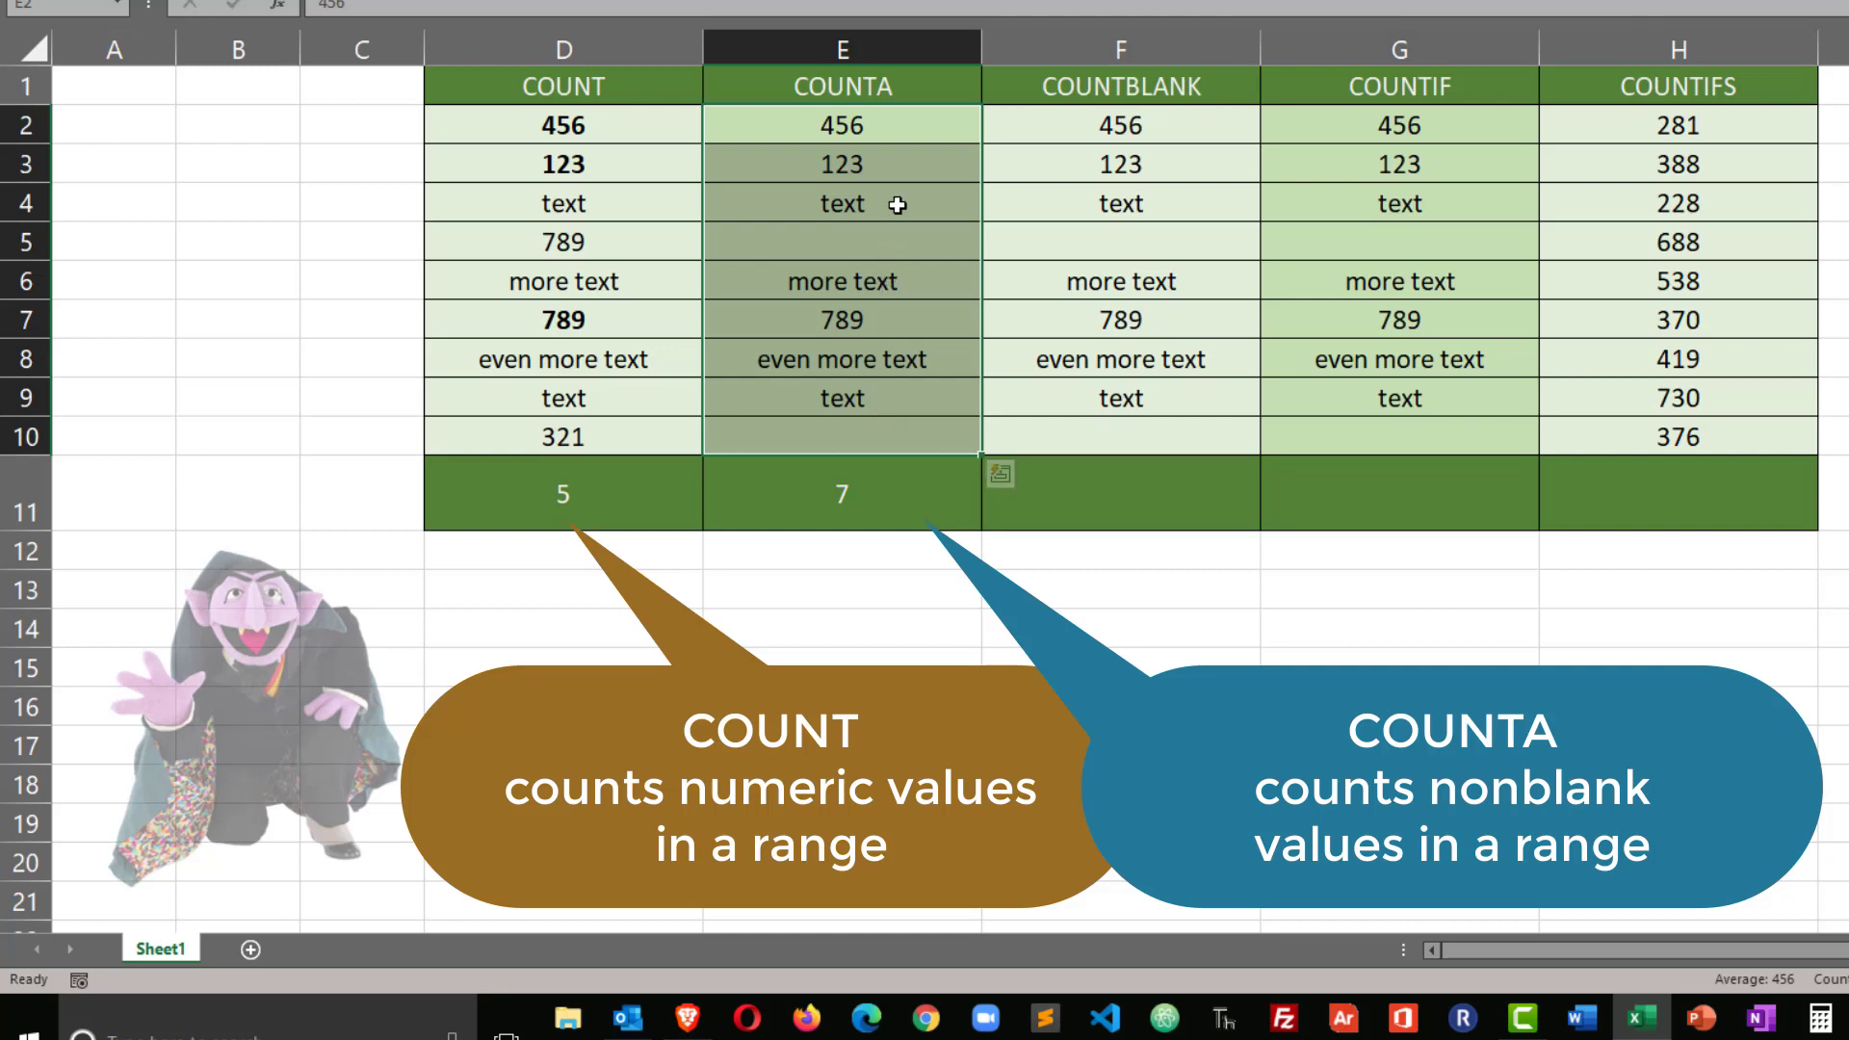
{"action": "left_click", "coordinate": [879, 276]}
{"action": "left_click", "coordinate": [864, 248]}
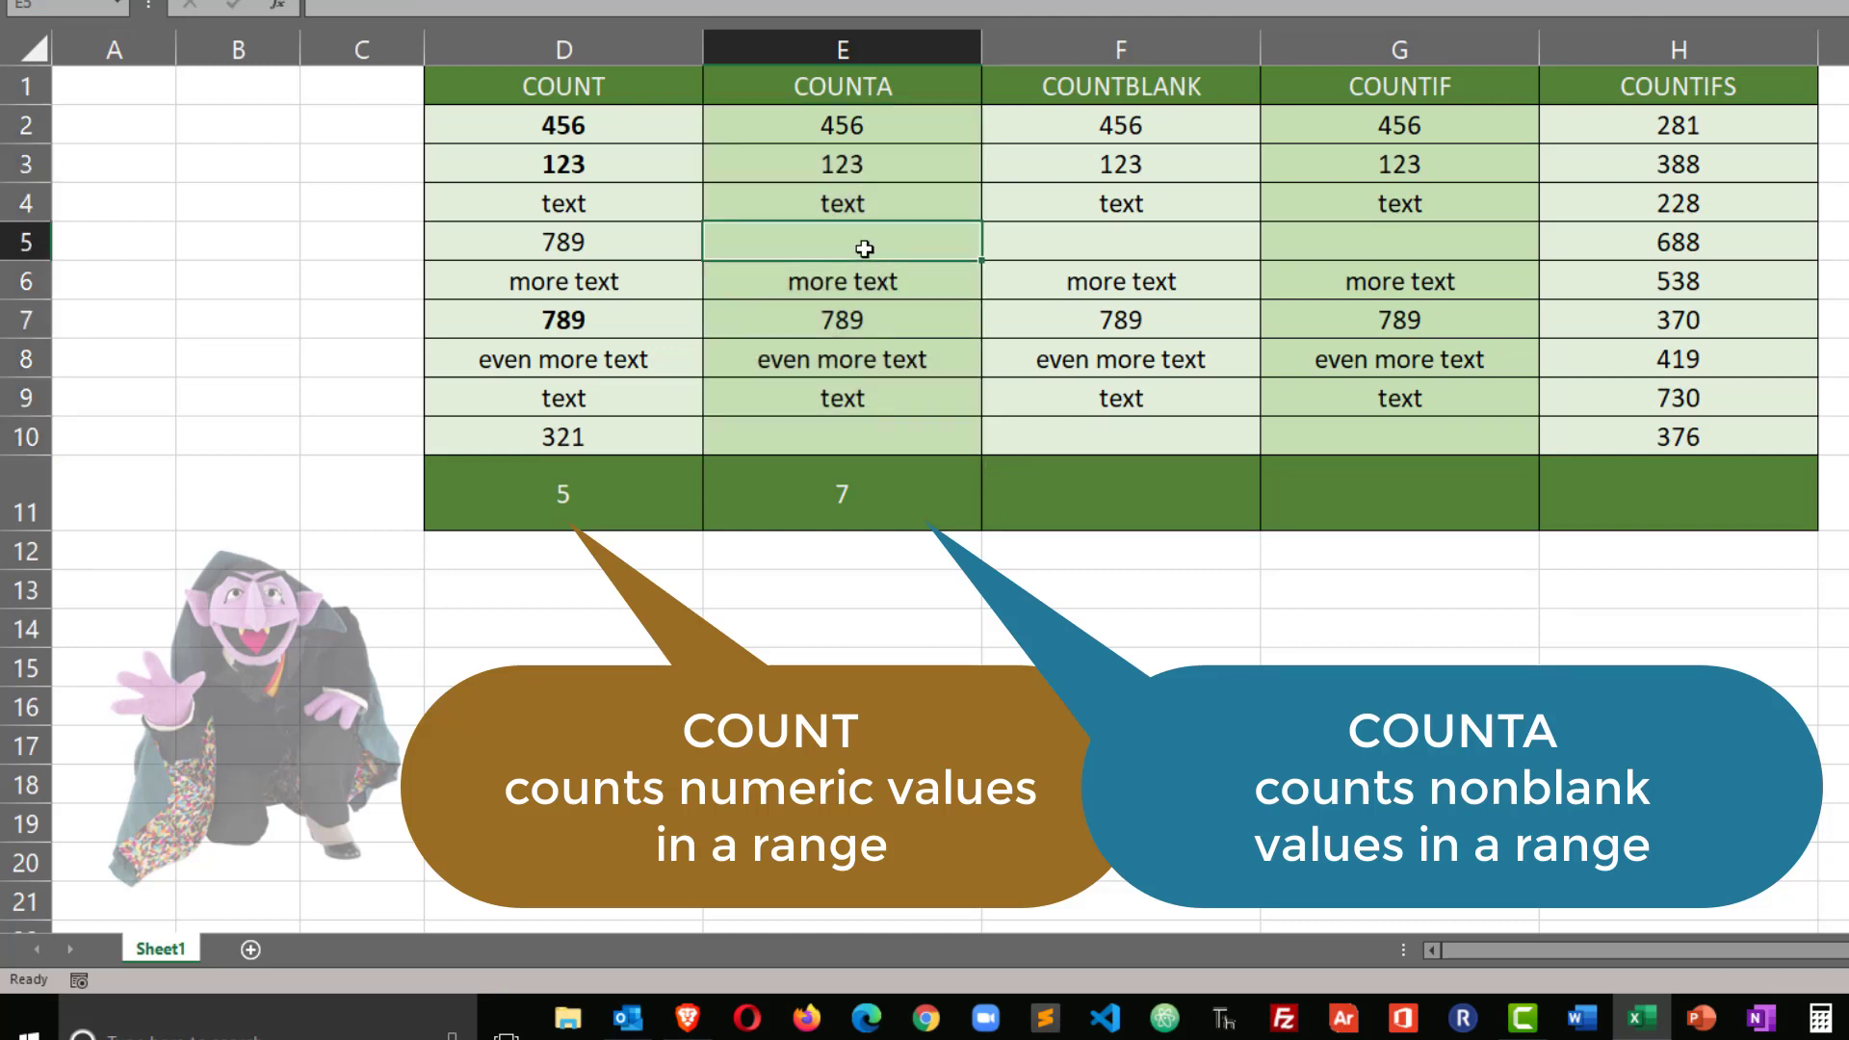
{"action": "type", "text": "654"}
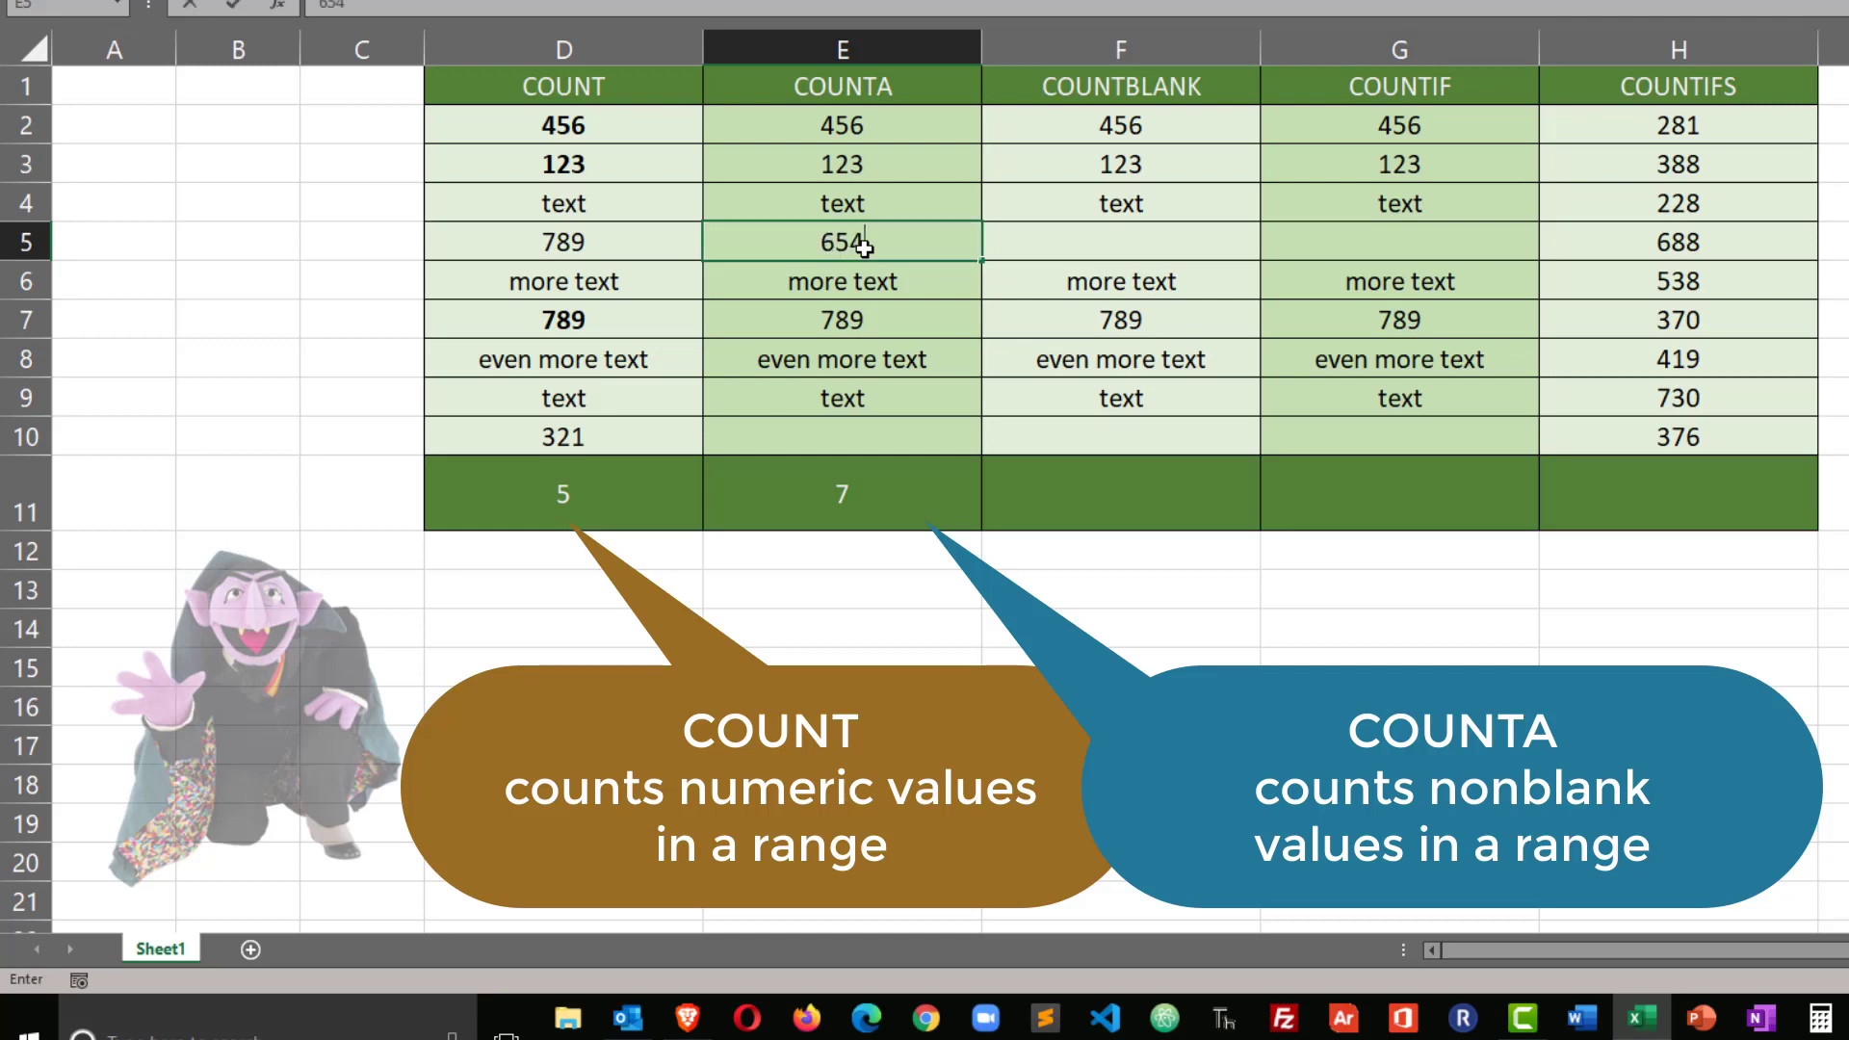
{"action": "key", "text": "Return"}
{"action": "left_click", "coordinate": [854, 434]}
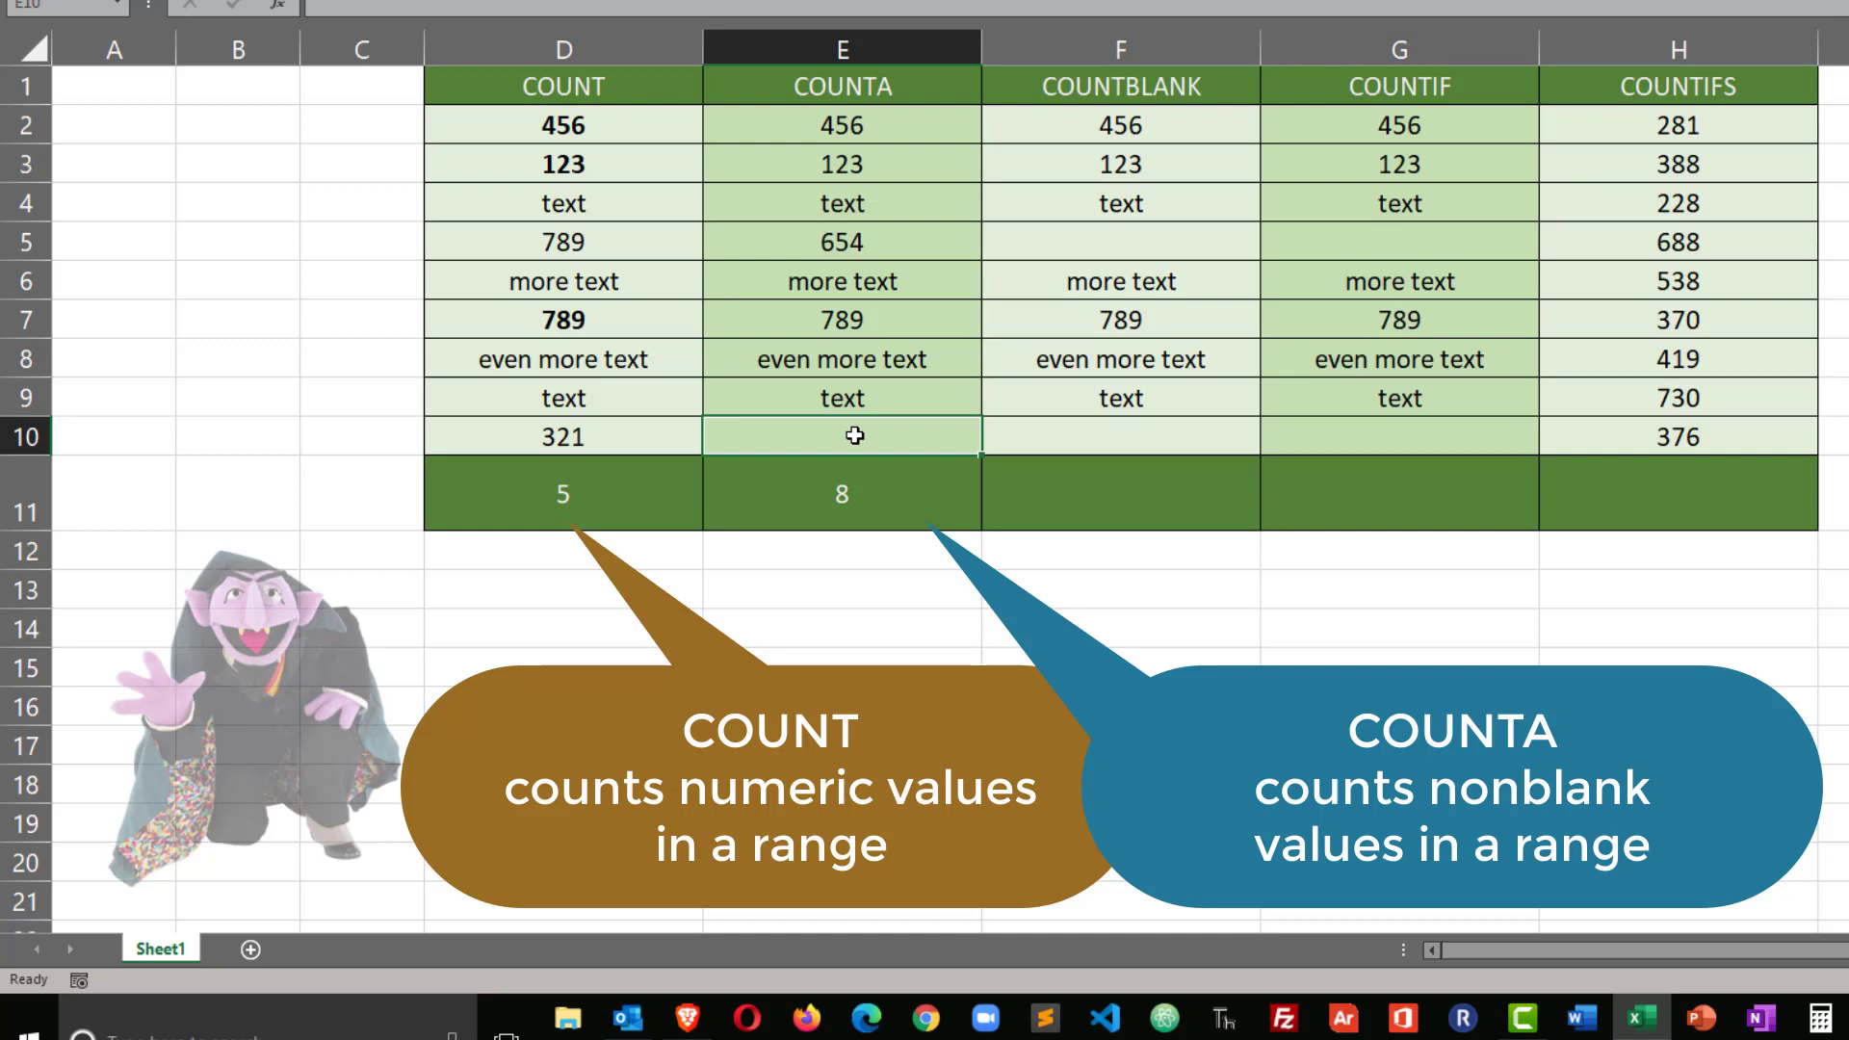
{"action": "type", "text": "more text"}
{"action": "key", "text": "Return"}
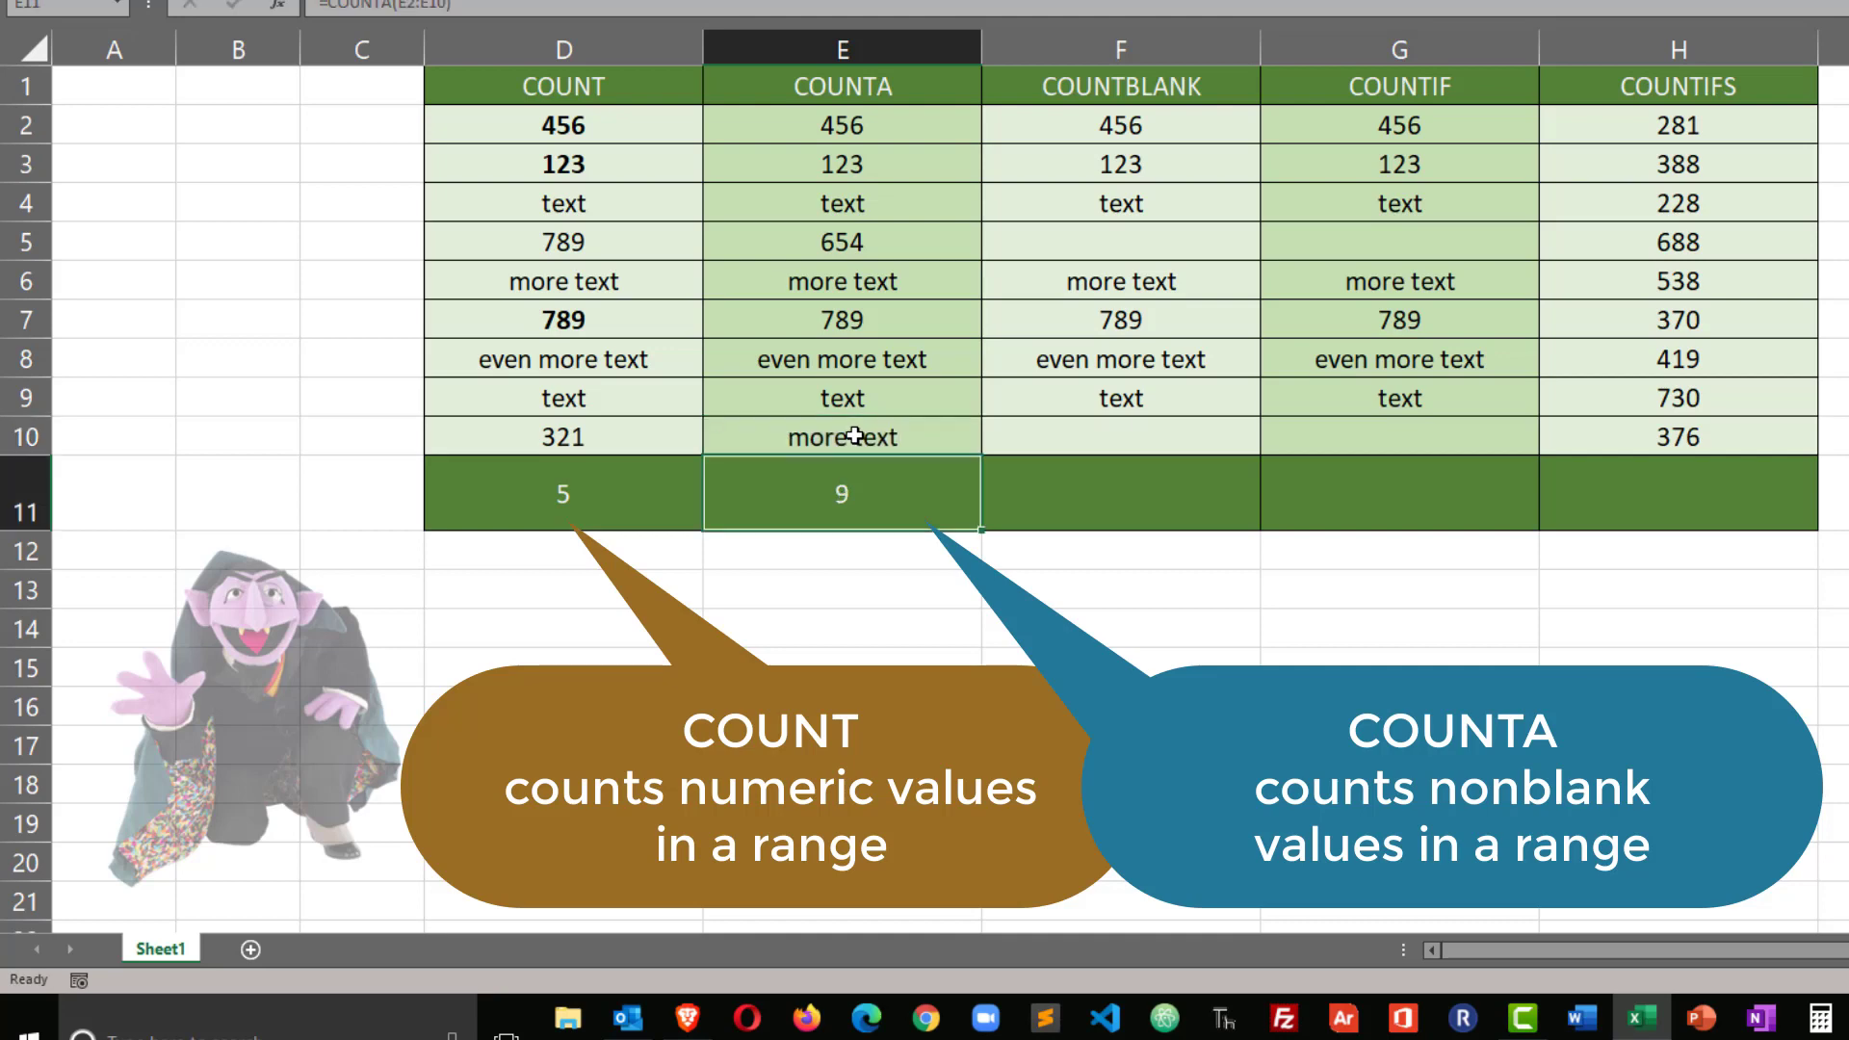
{"action": "left_click", "coordinate": [654, 493]}
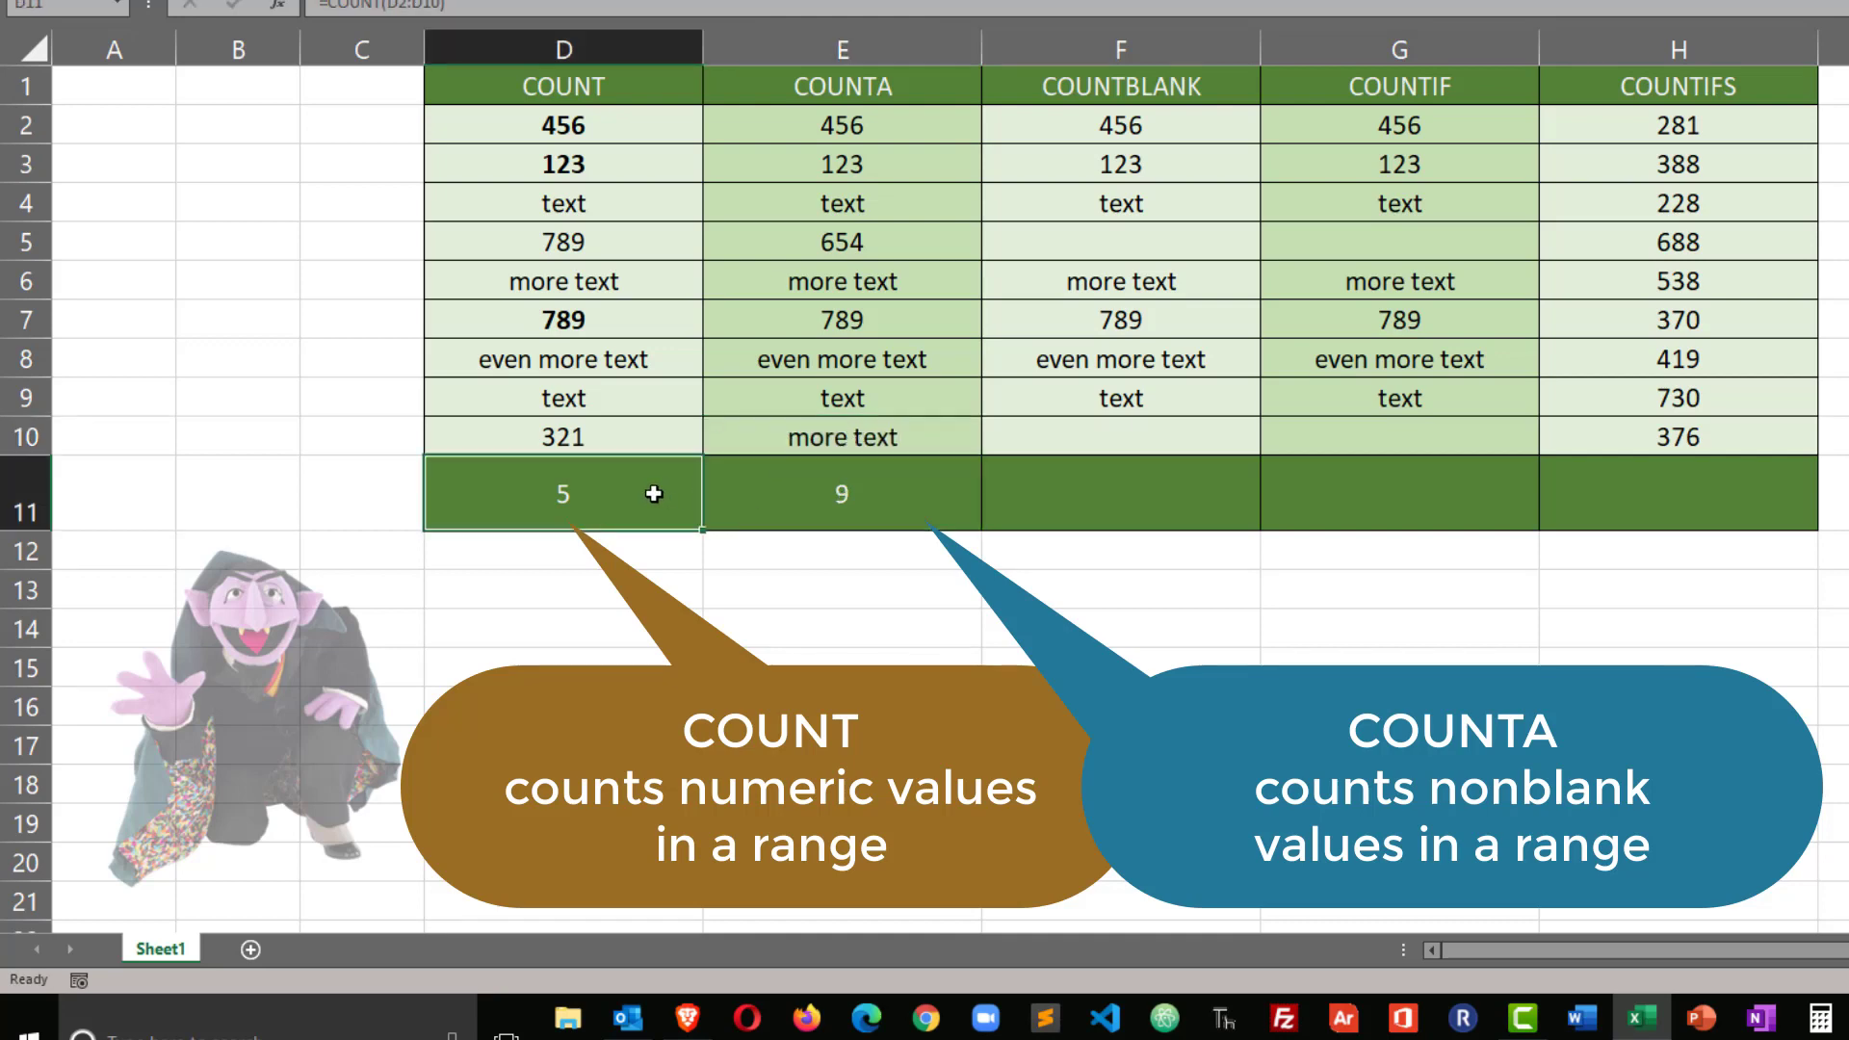
{"action": "left_click", "coordinate": [960, 507]}
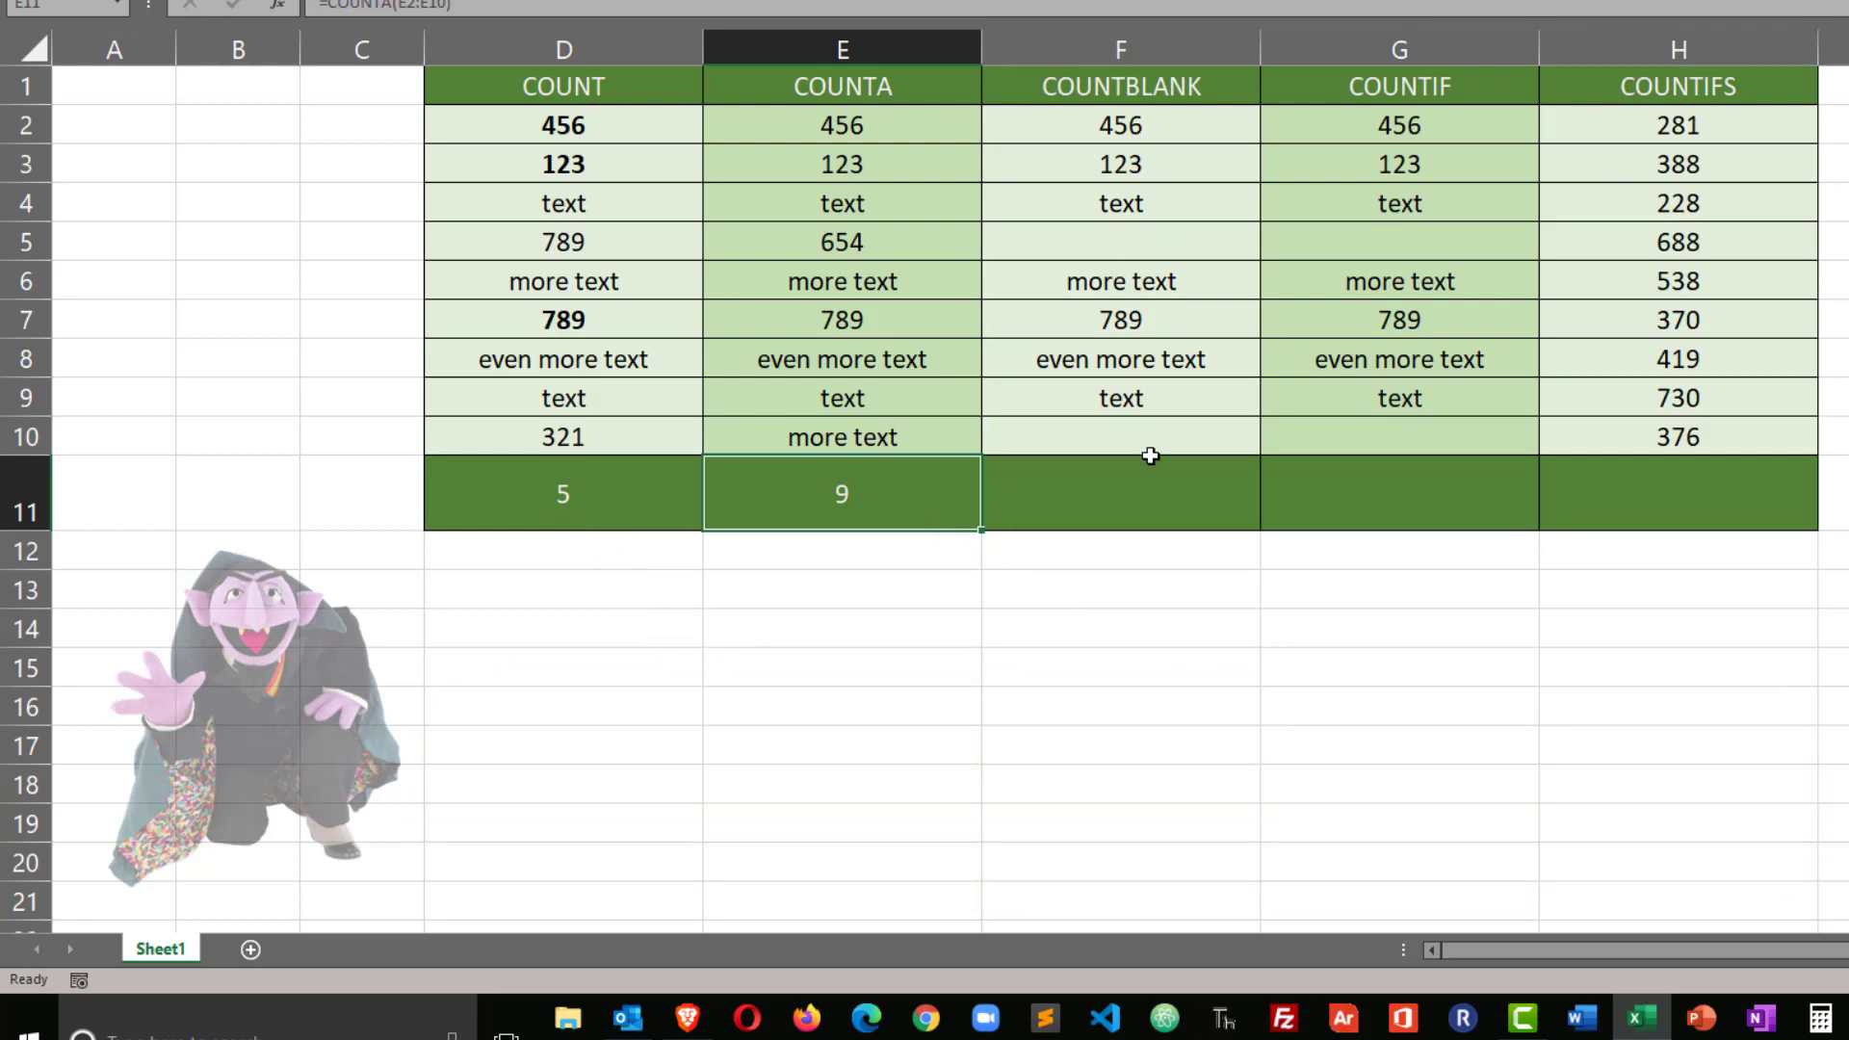
Enter =COUNTBLANK(F2:F10) in cell F11.
{"action": "left_click", "coordinate": [1151, 484]}
{"action": "type", "text": "="}
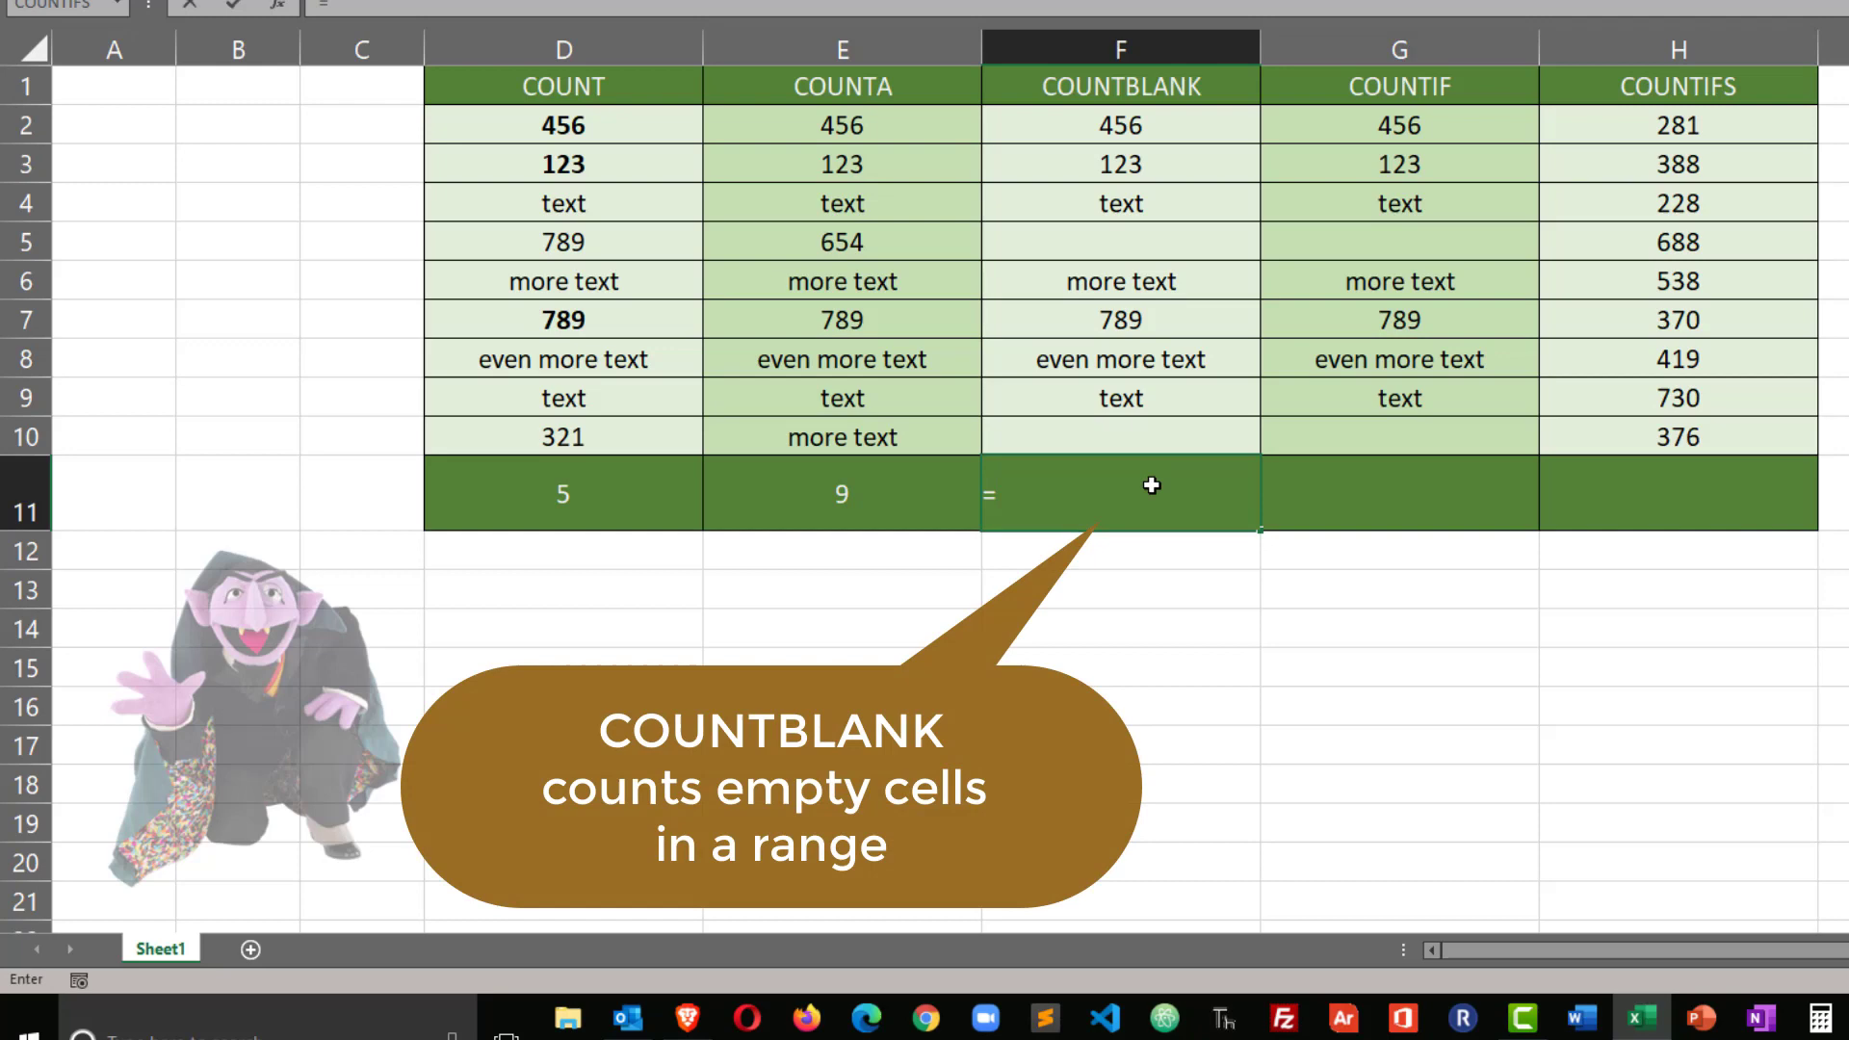
{"action": "type", "text": "countb"}
{"action": "key", "text": "Tab"}
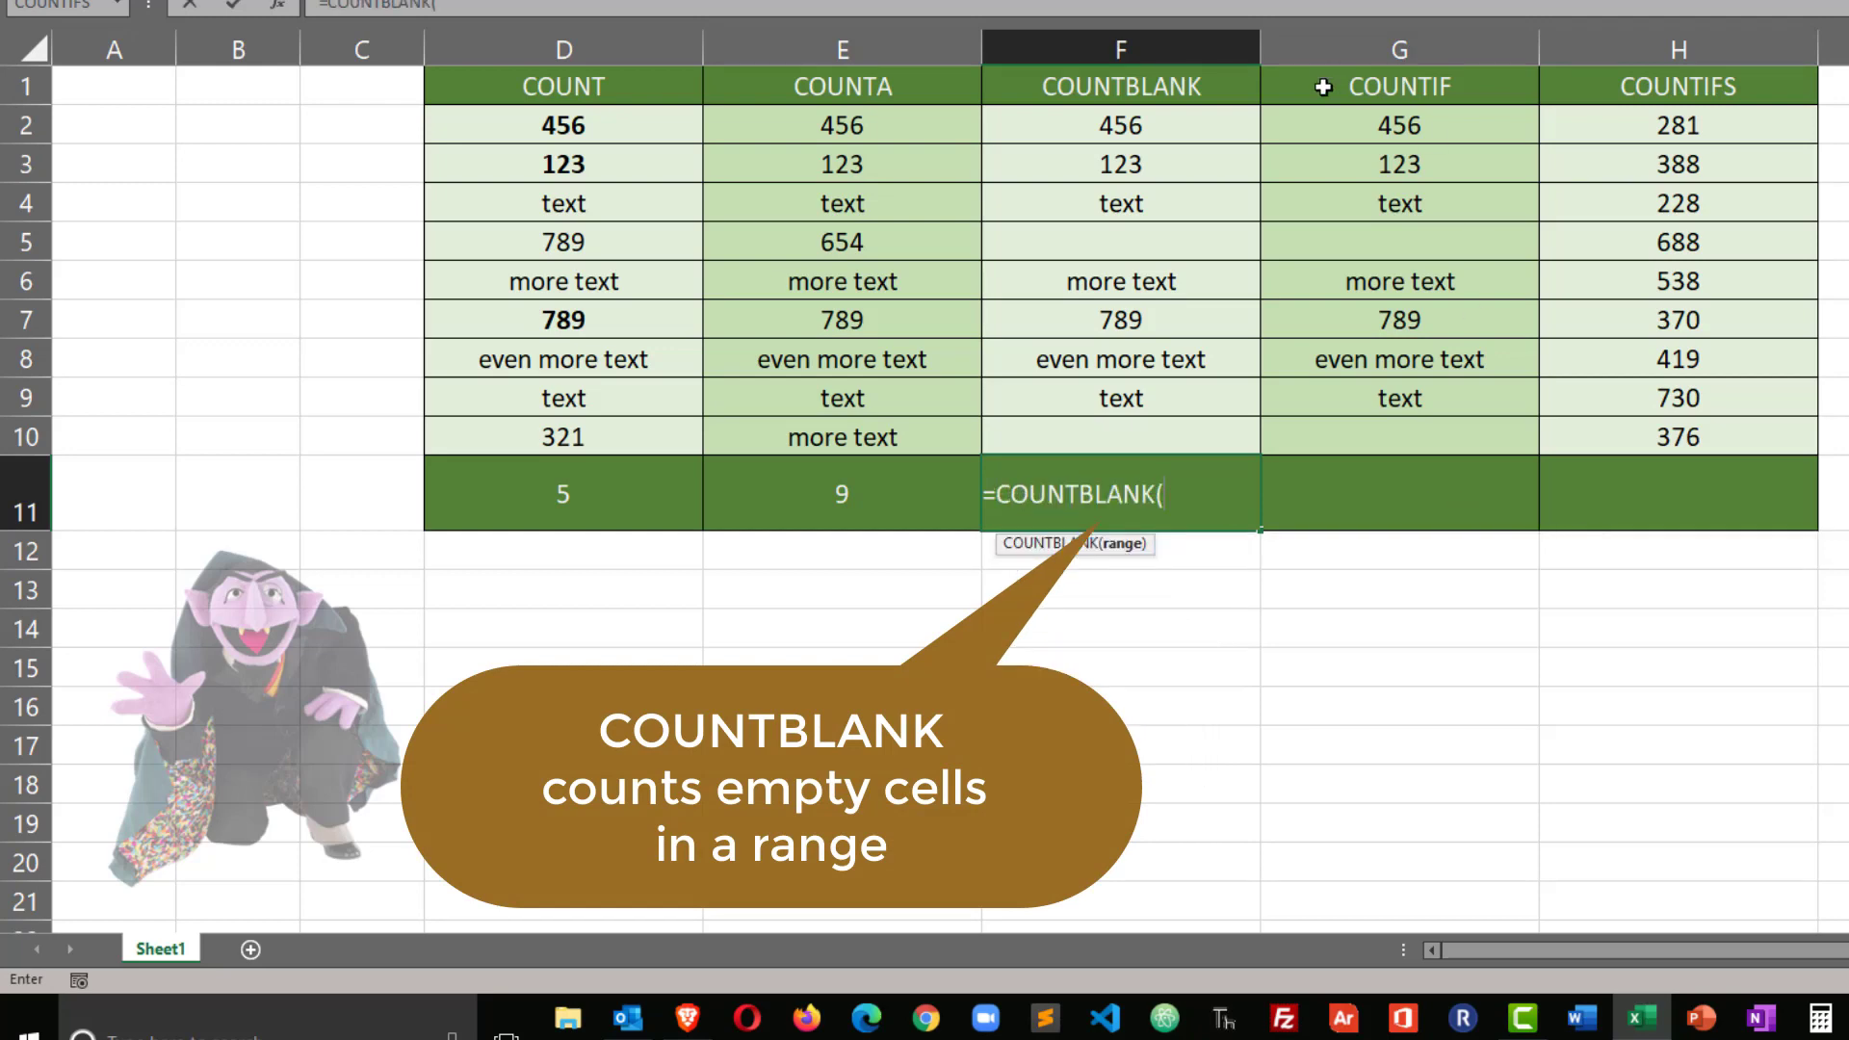
{"action": "left_click_drag", "start_coordinate": [1212, 126], "coordinate": [1184, 438]}
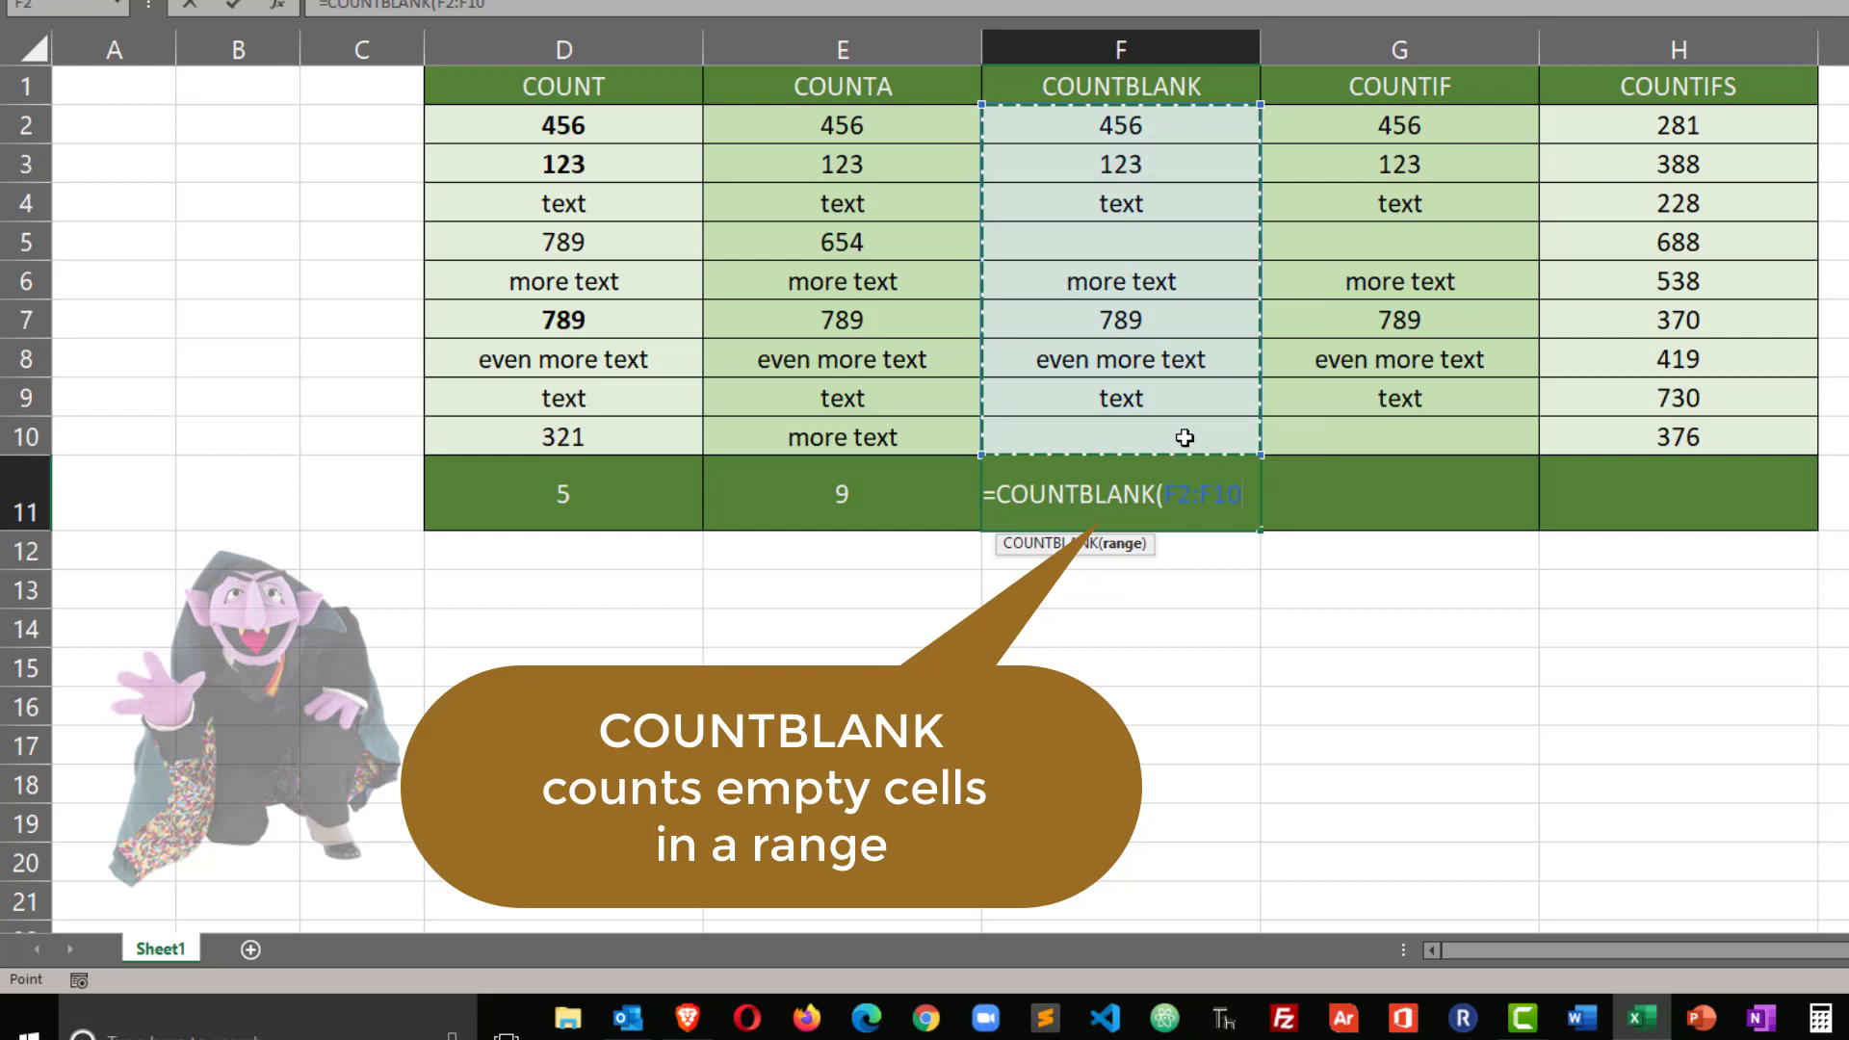
{"action": "type", "text": ")"}
{"action": "key", "text": "Return"}
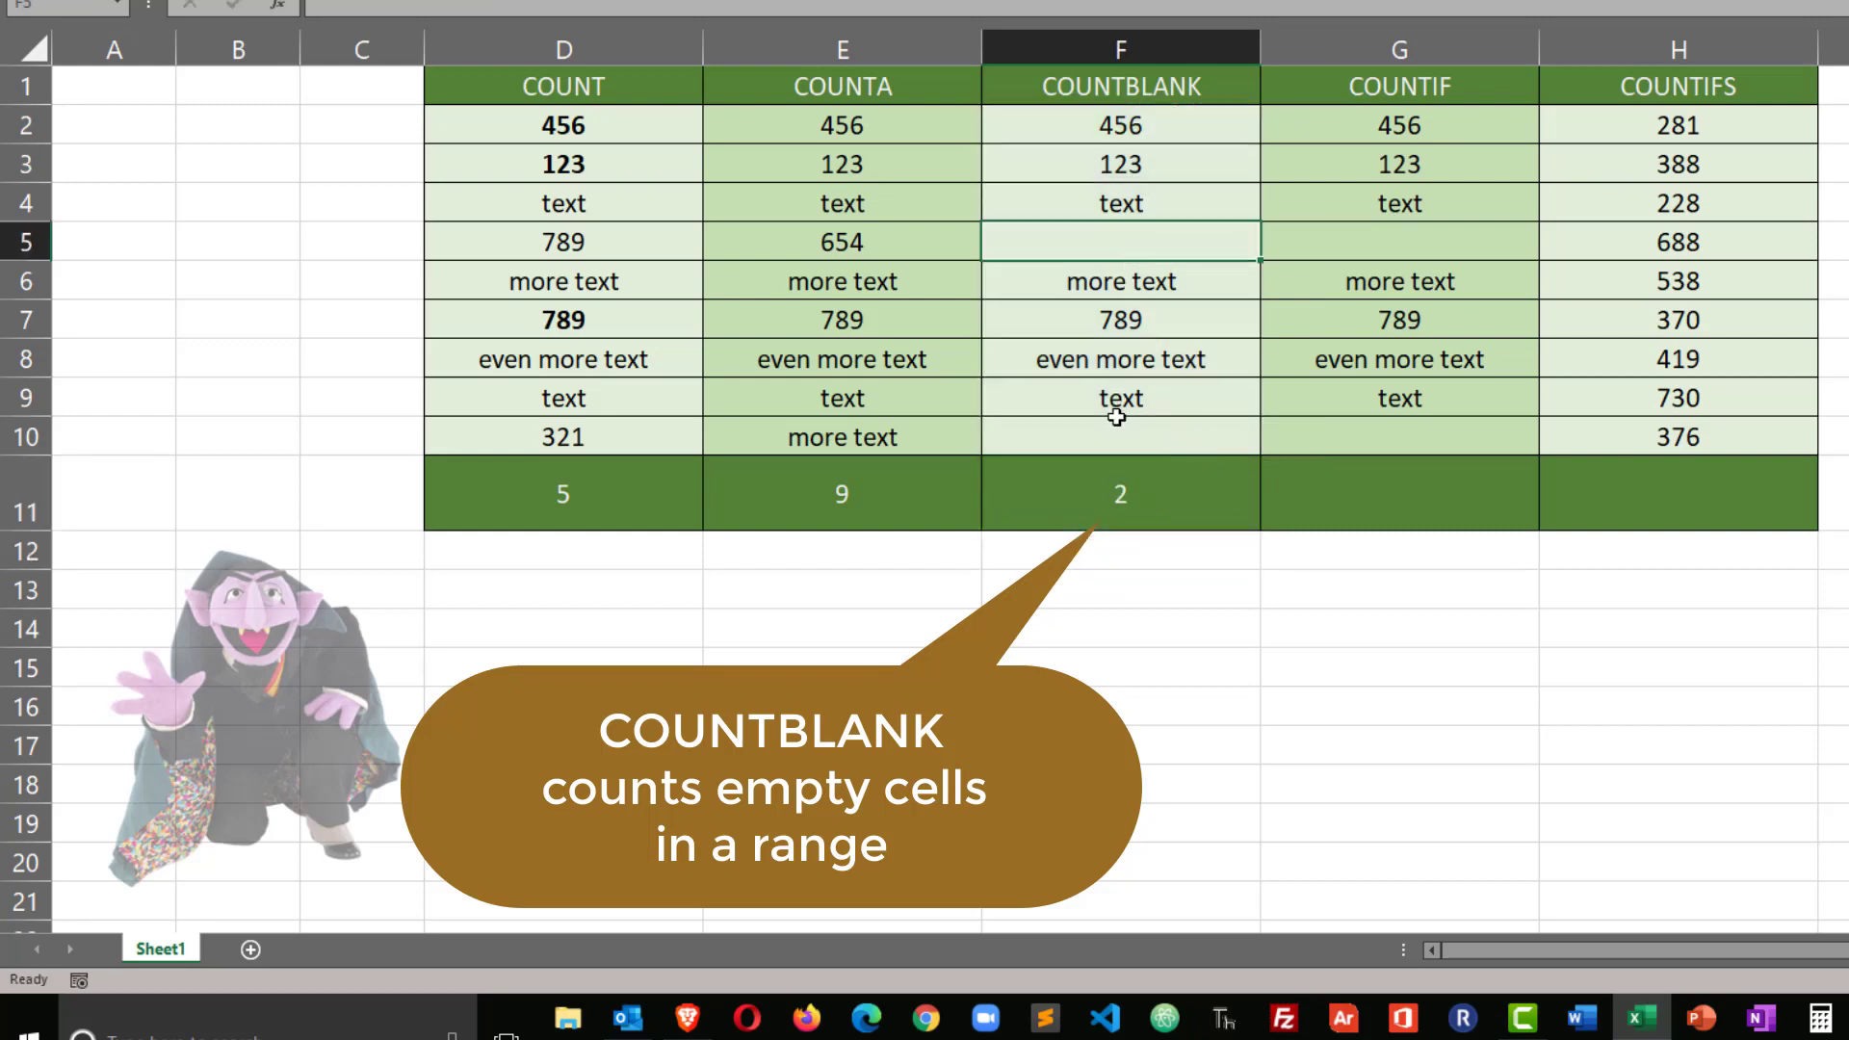
Clear cells F3 and F8 so the COUNTBLANK result becomes 4.
{"action": "left_click", "coordinate": [1112, 452]}
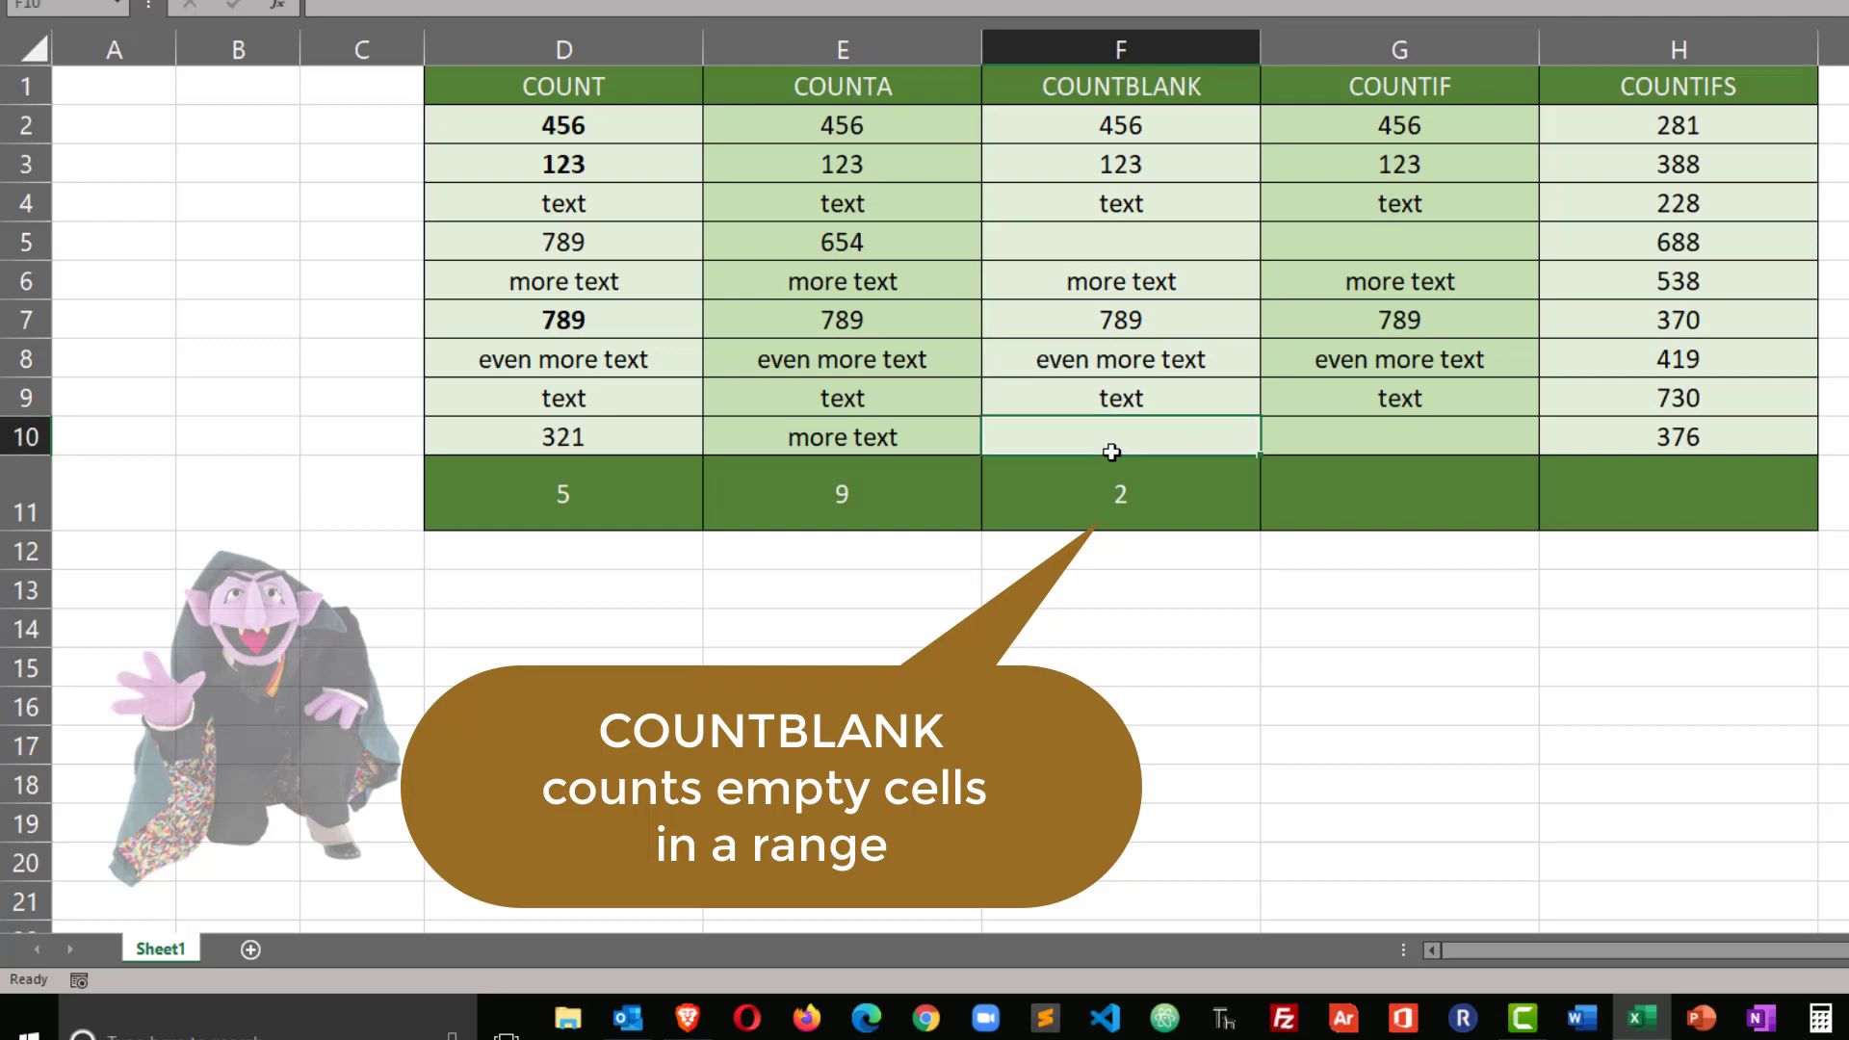
{"action": "left_click", "coordinate": [1170, 168]}
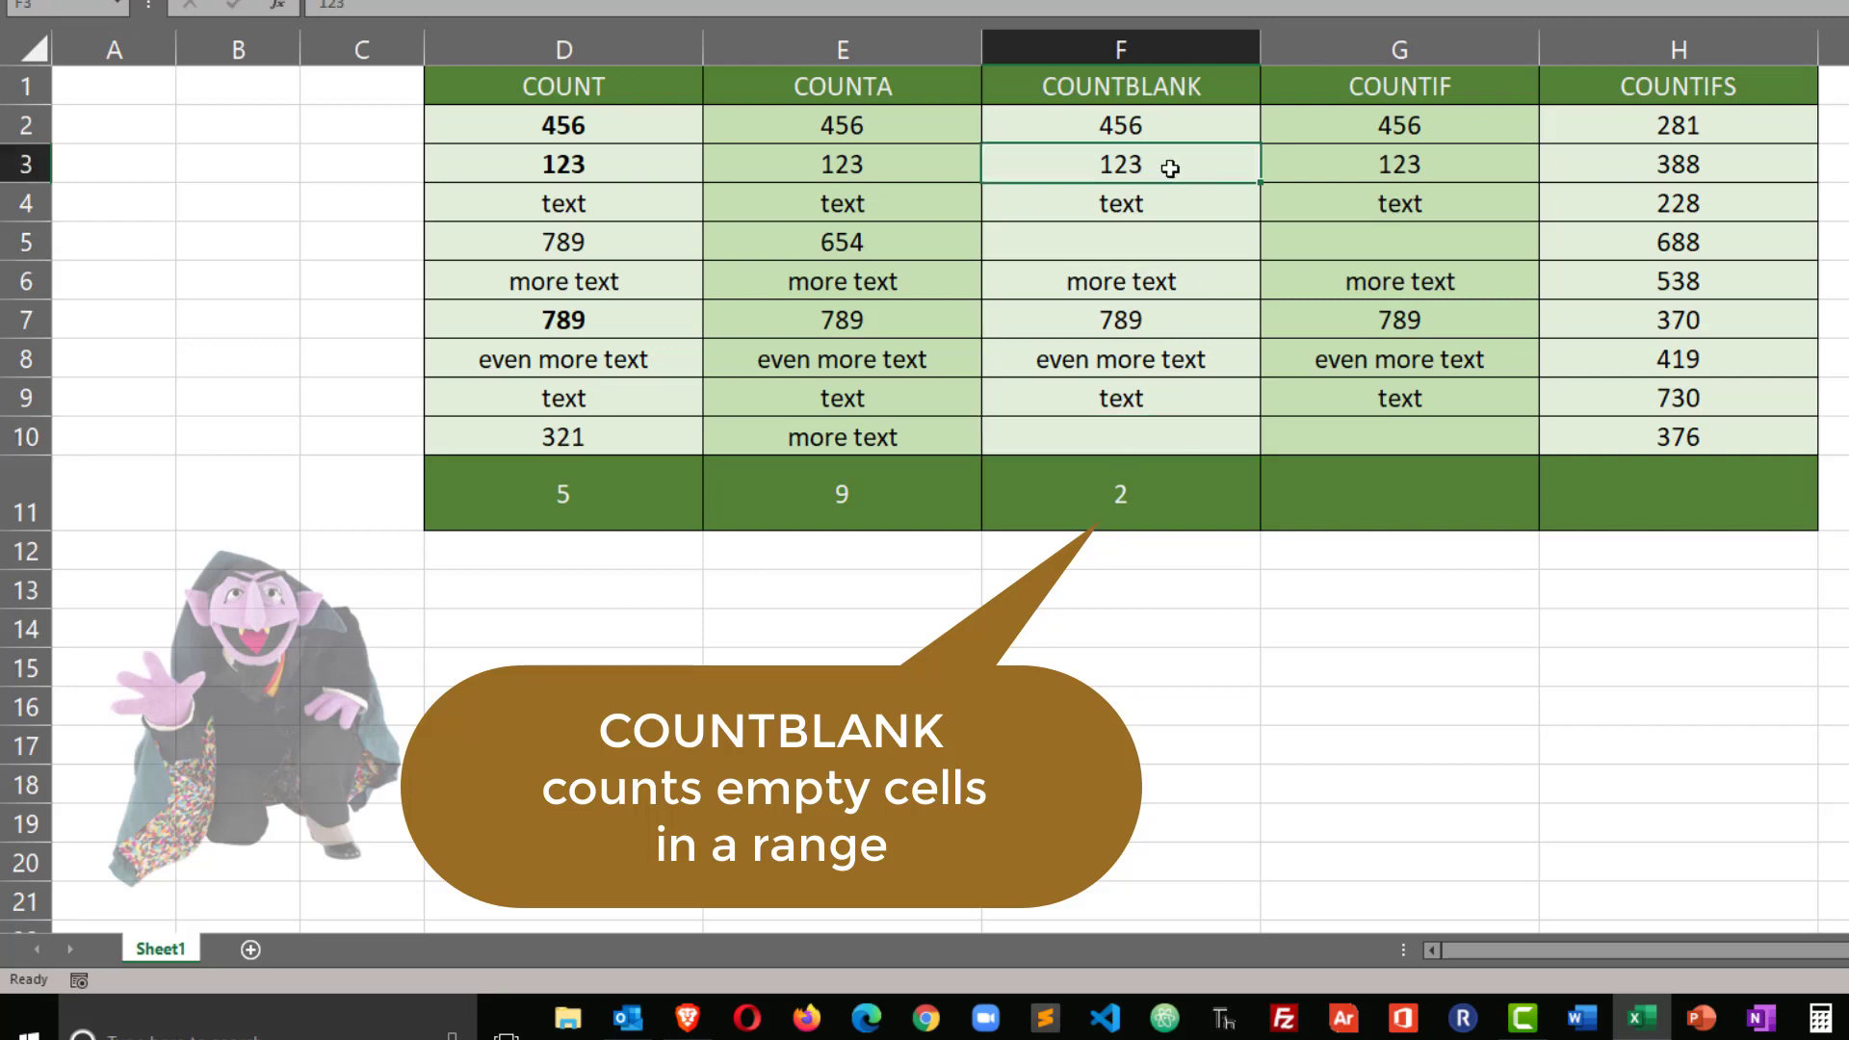
{"action": "key", "text": "Delete"}
{"action": "left_click", "coordinate": [1115, 359]}
{"action": "key", "text": "Delete"}
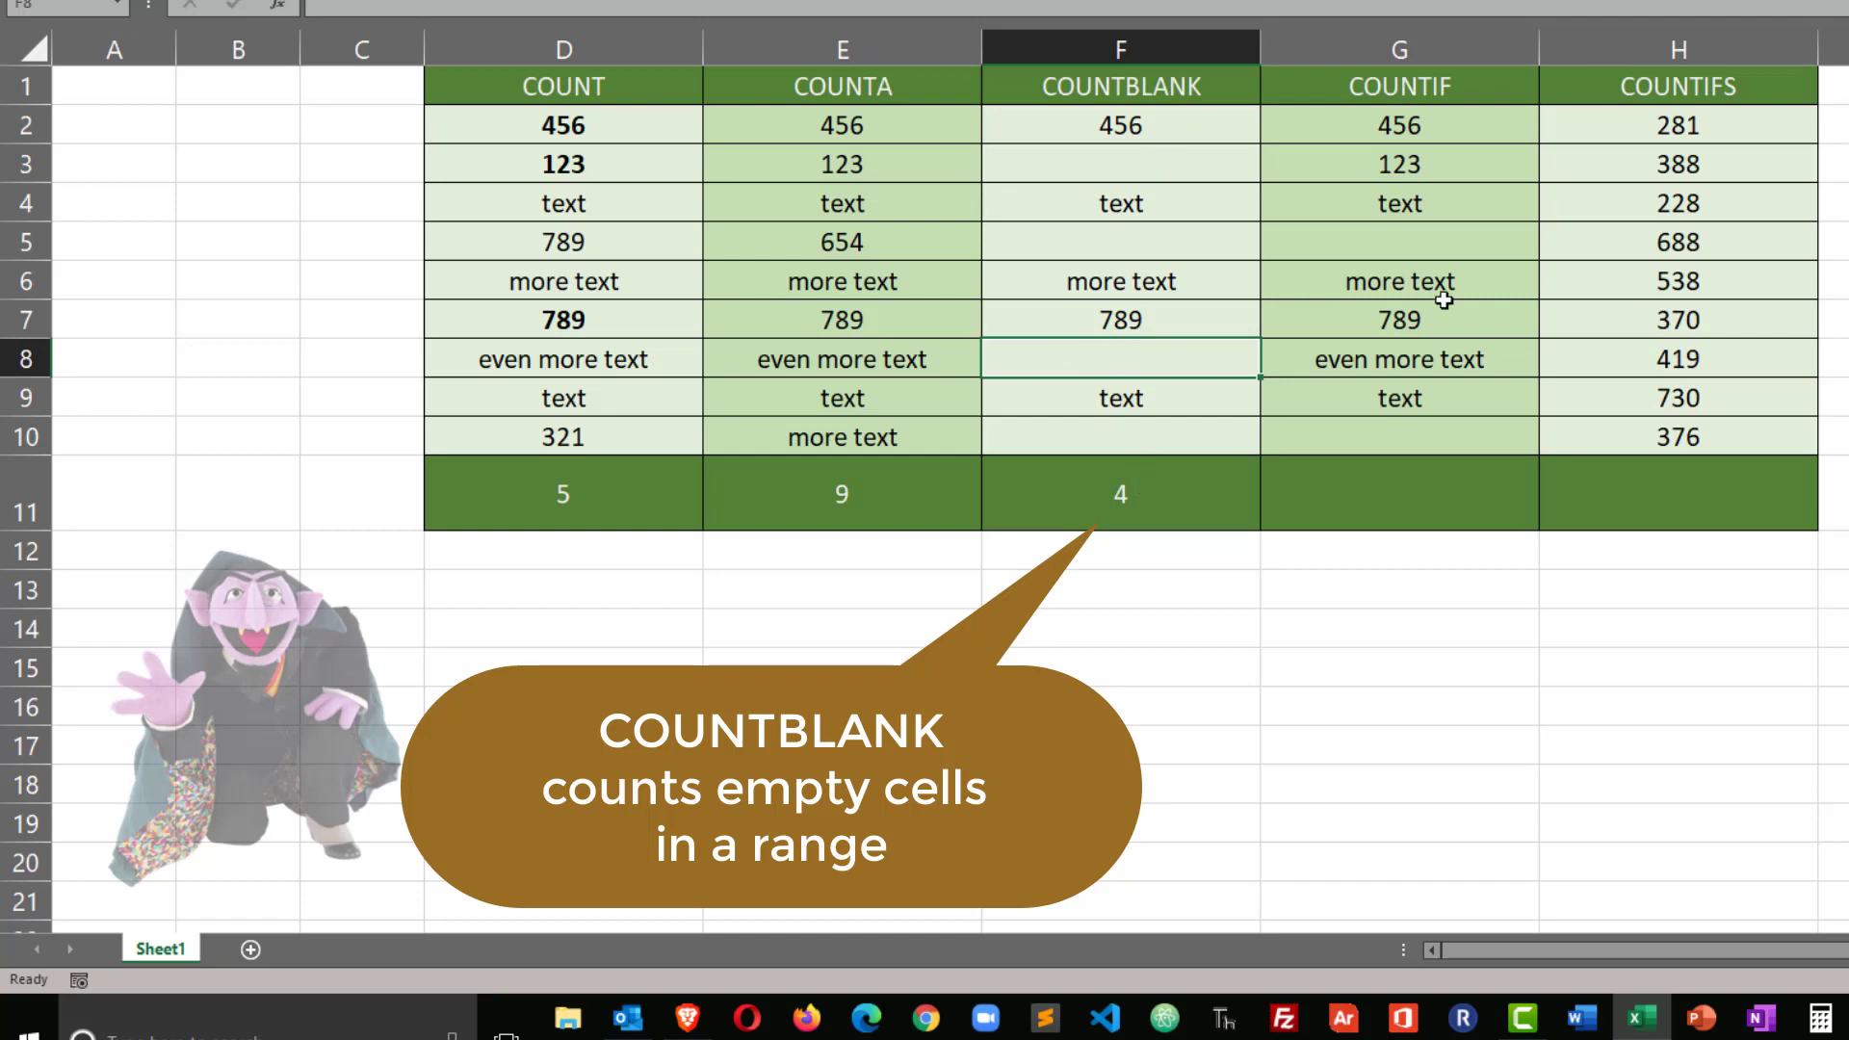
Enter =COUNTIF(G2:G10,"text") in cell G11.
{"action": "left_click", "coordinate": [1367, 492]}
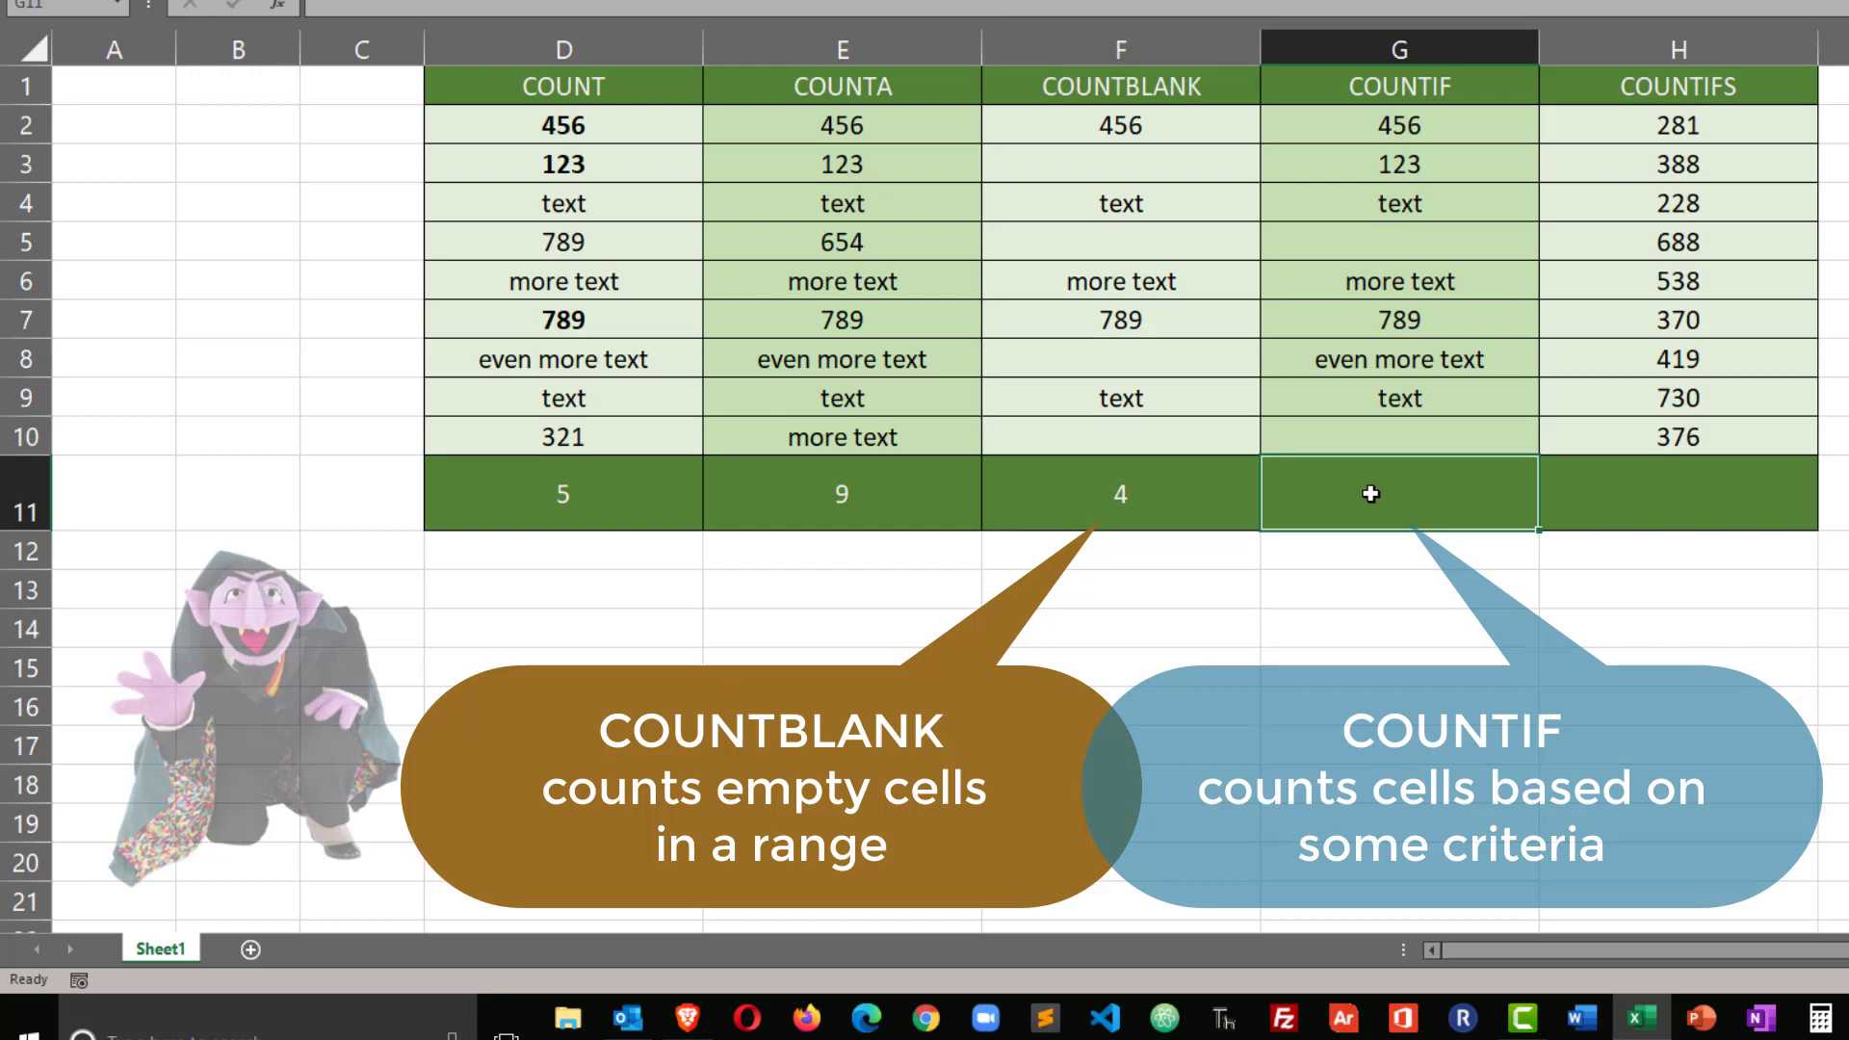
{"action": "type", "text": "="}
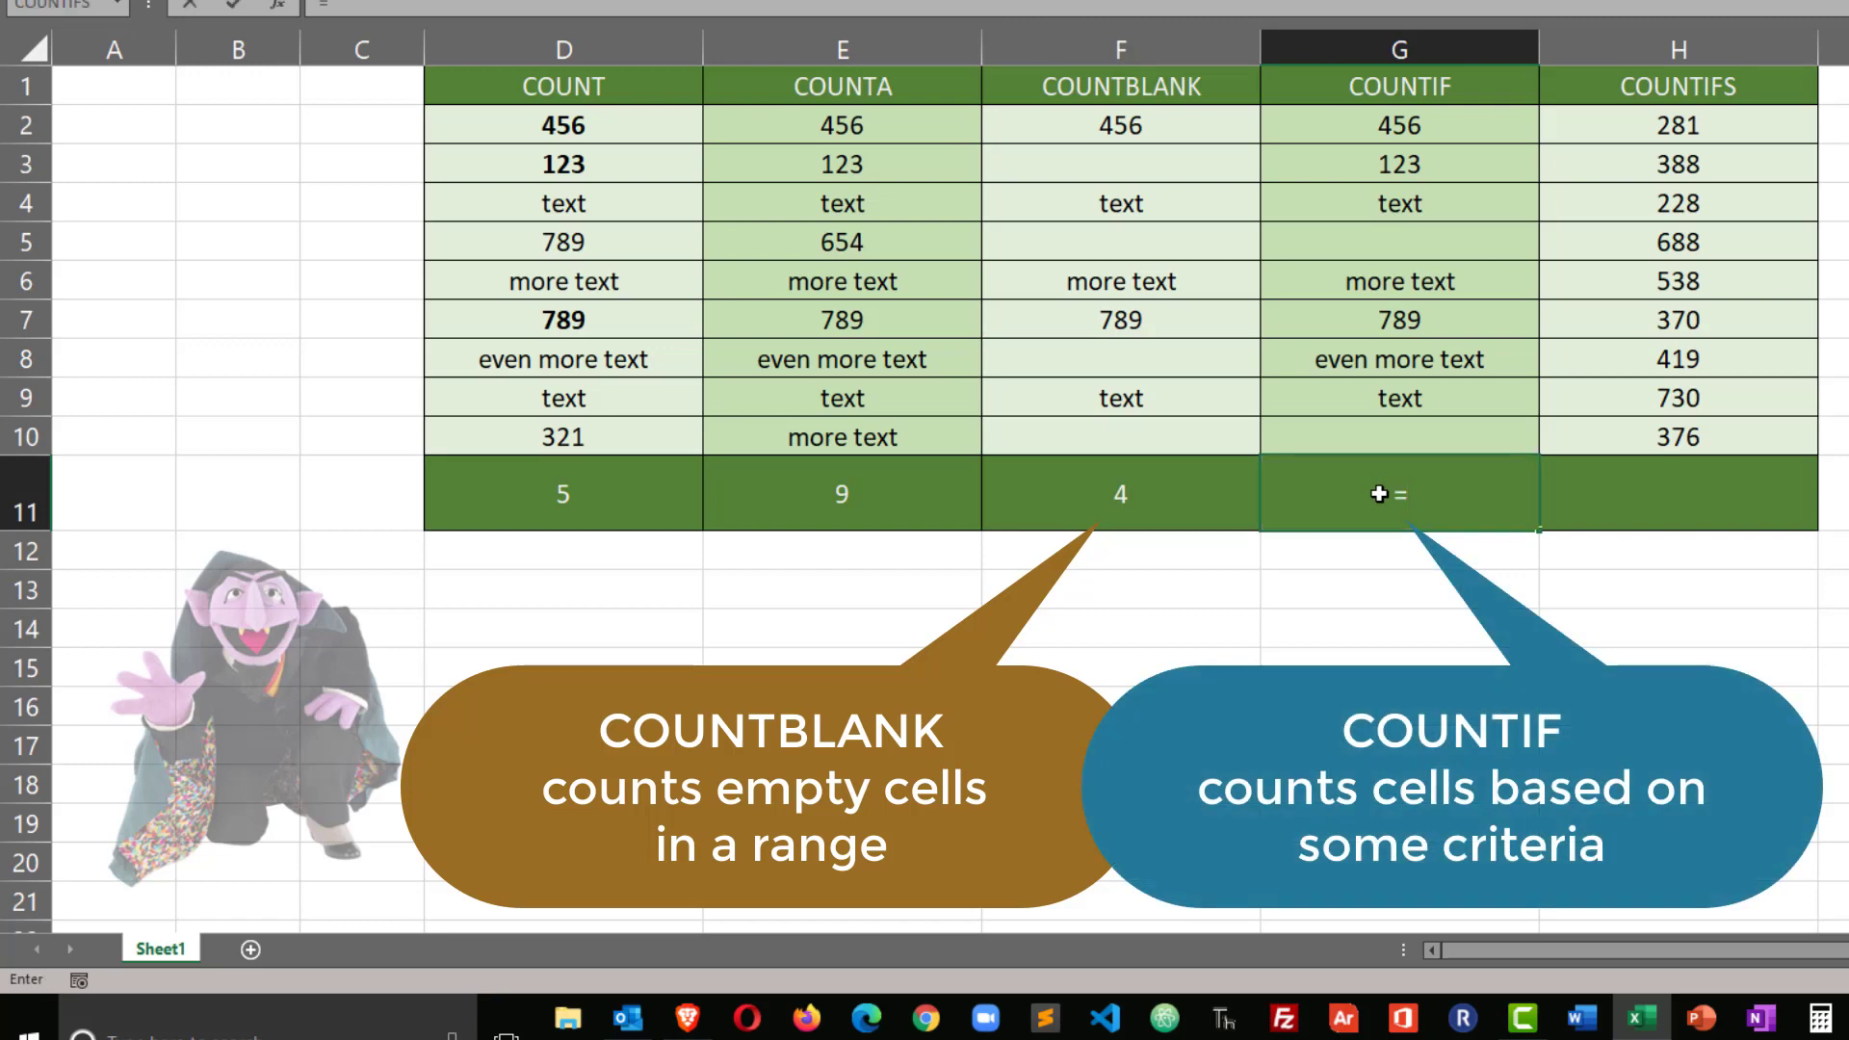
{"action": "type", "text": "countif("}
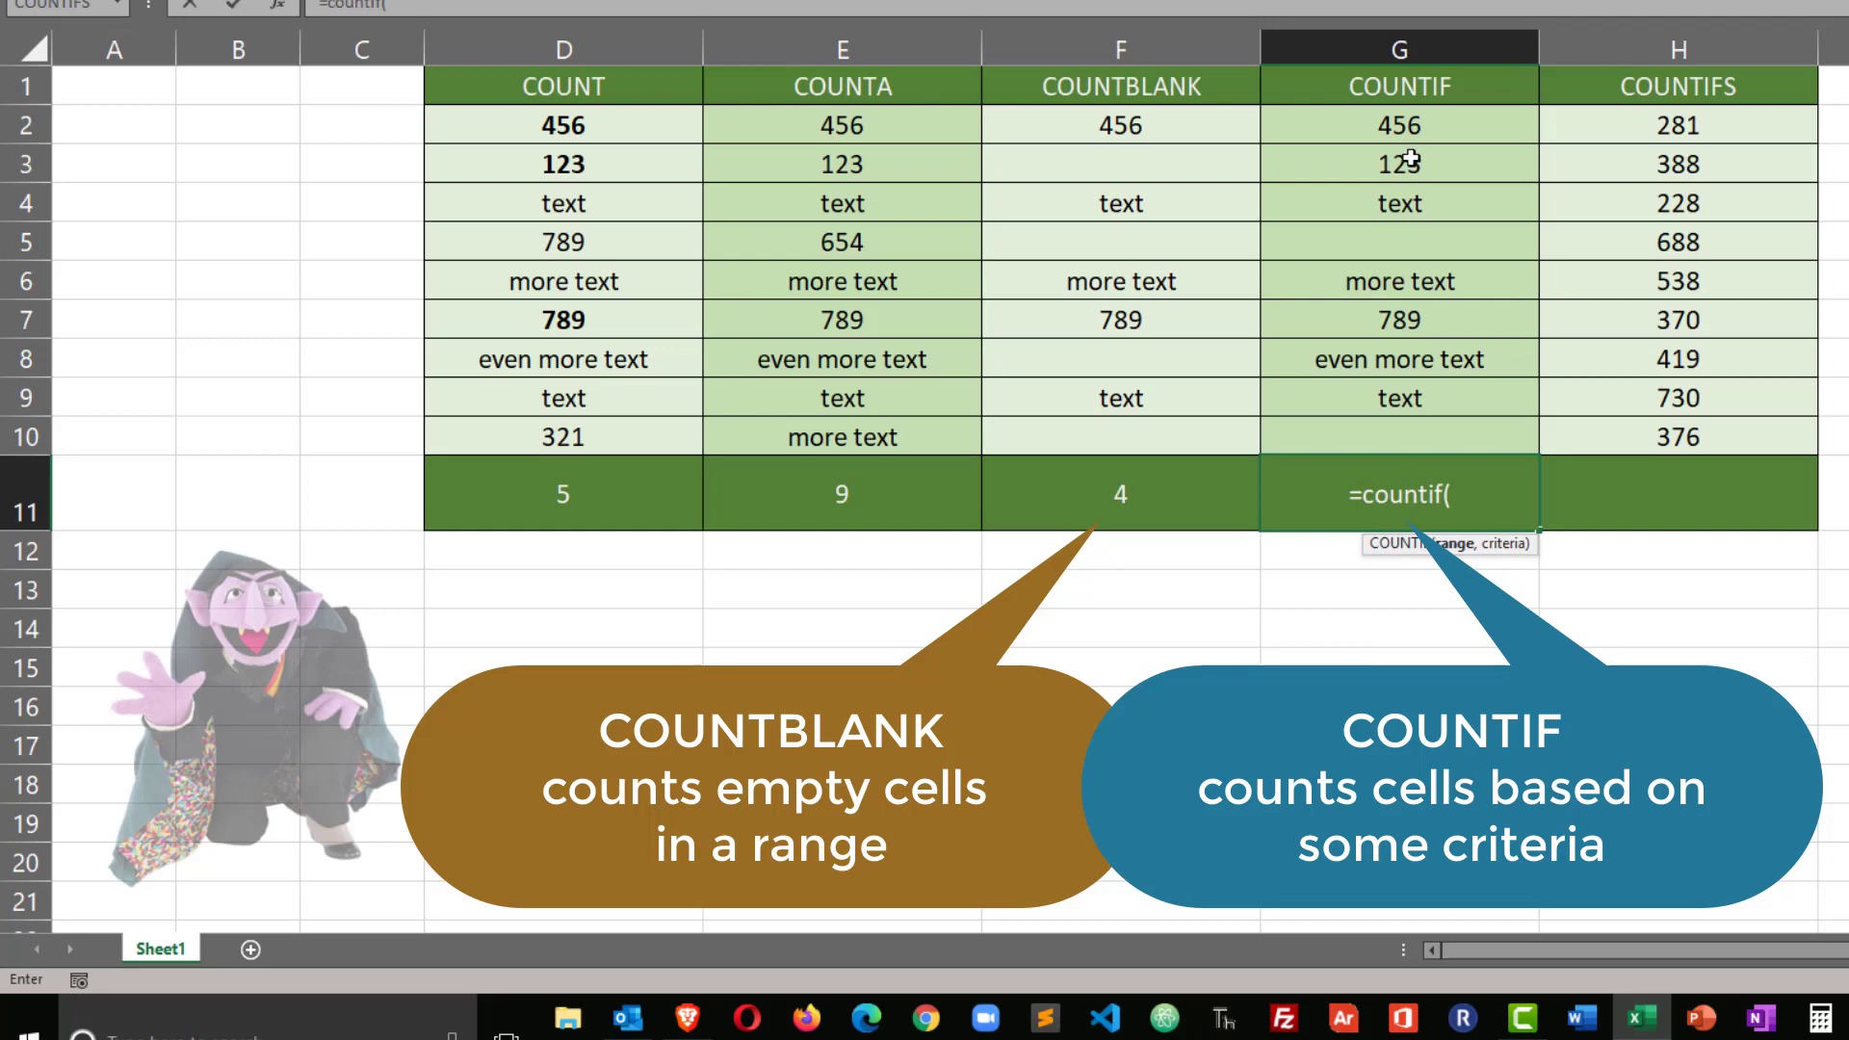
{"action": "left_click_drag", "start_coordinate": [1403, 123], "coordinate": [1411, 429]}
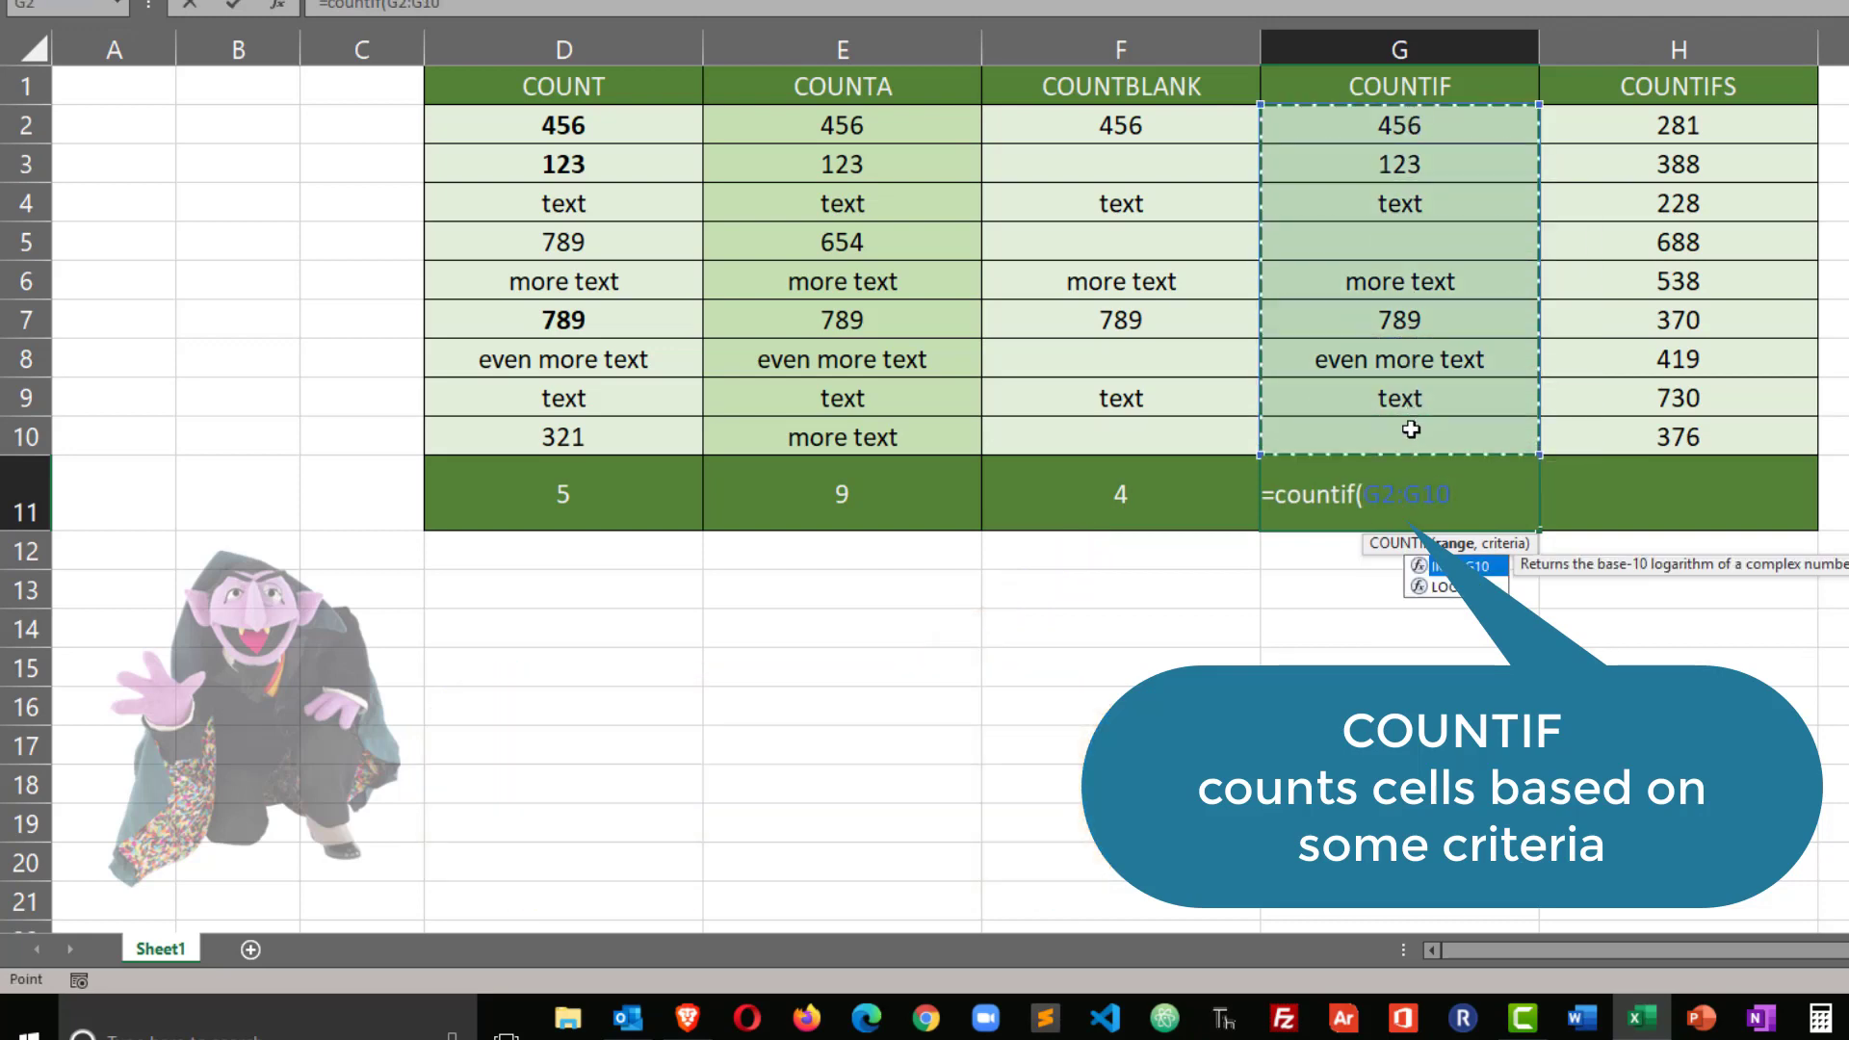
{"action": "type", "text": ","}
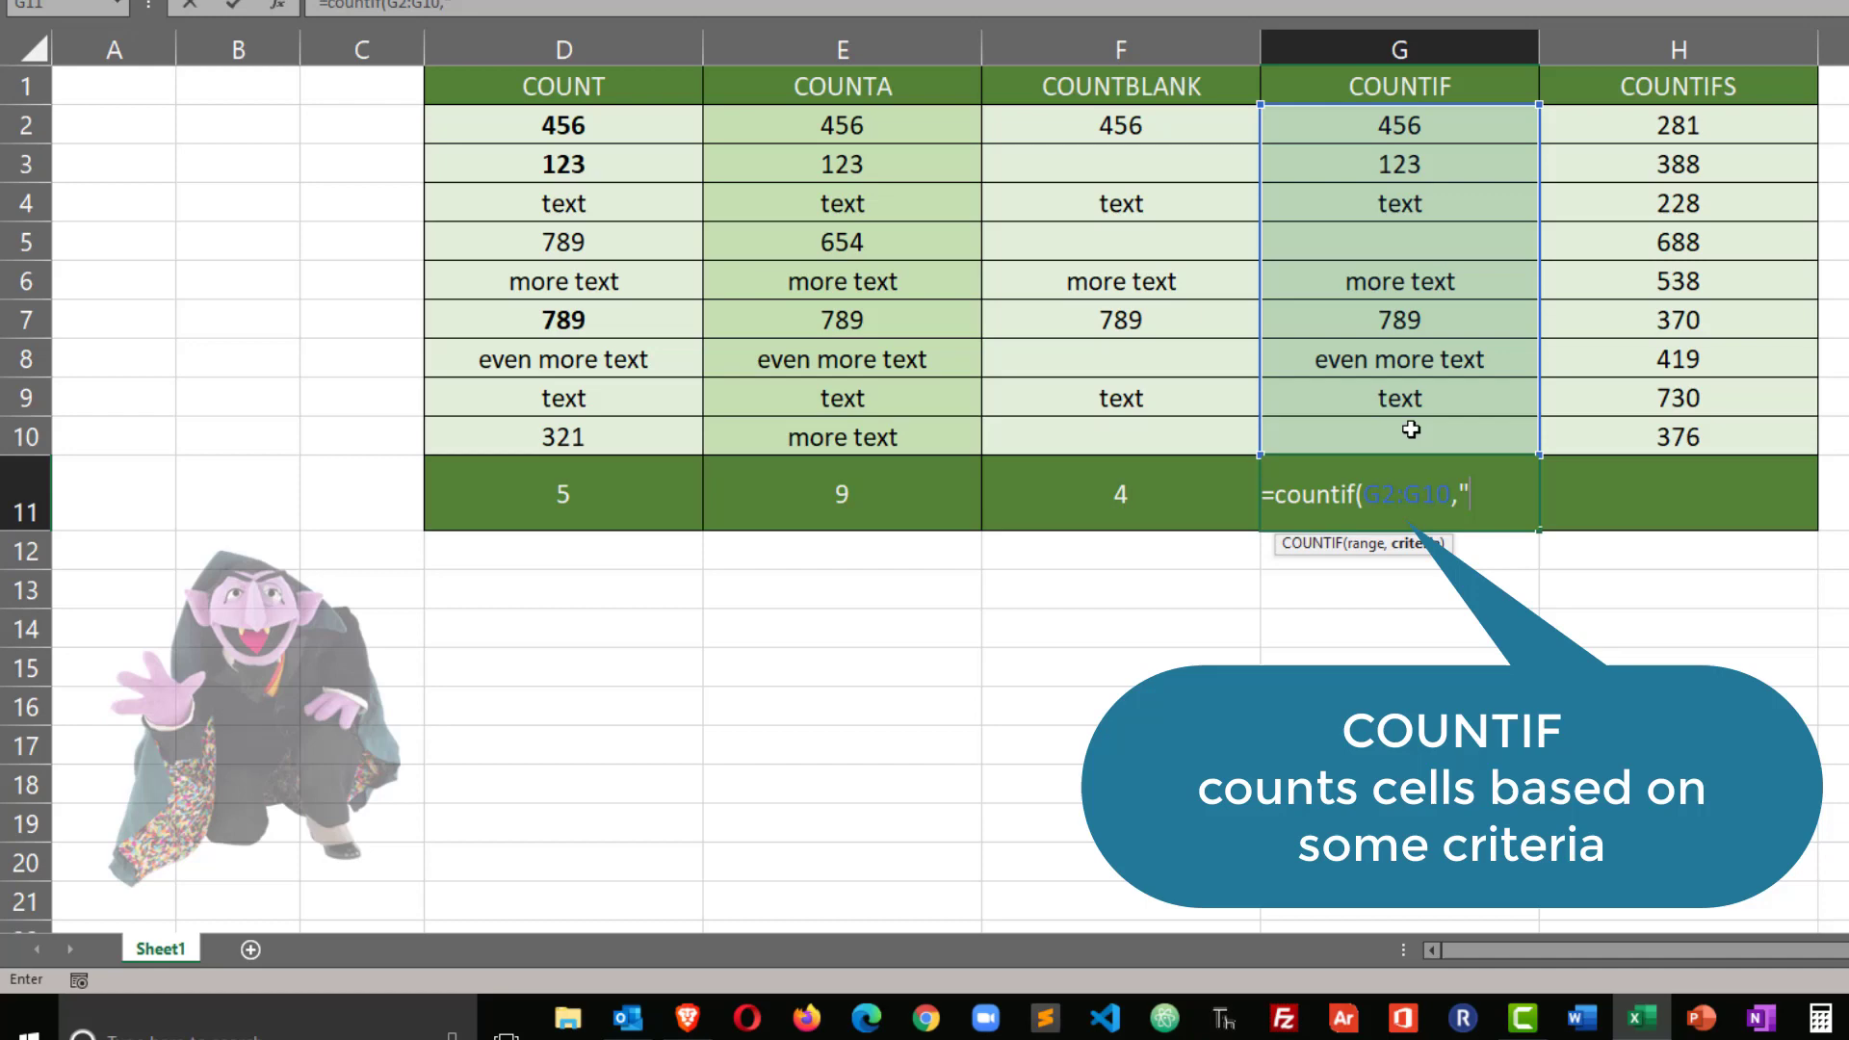
{"action": "type", "text": "\"text"}
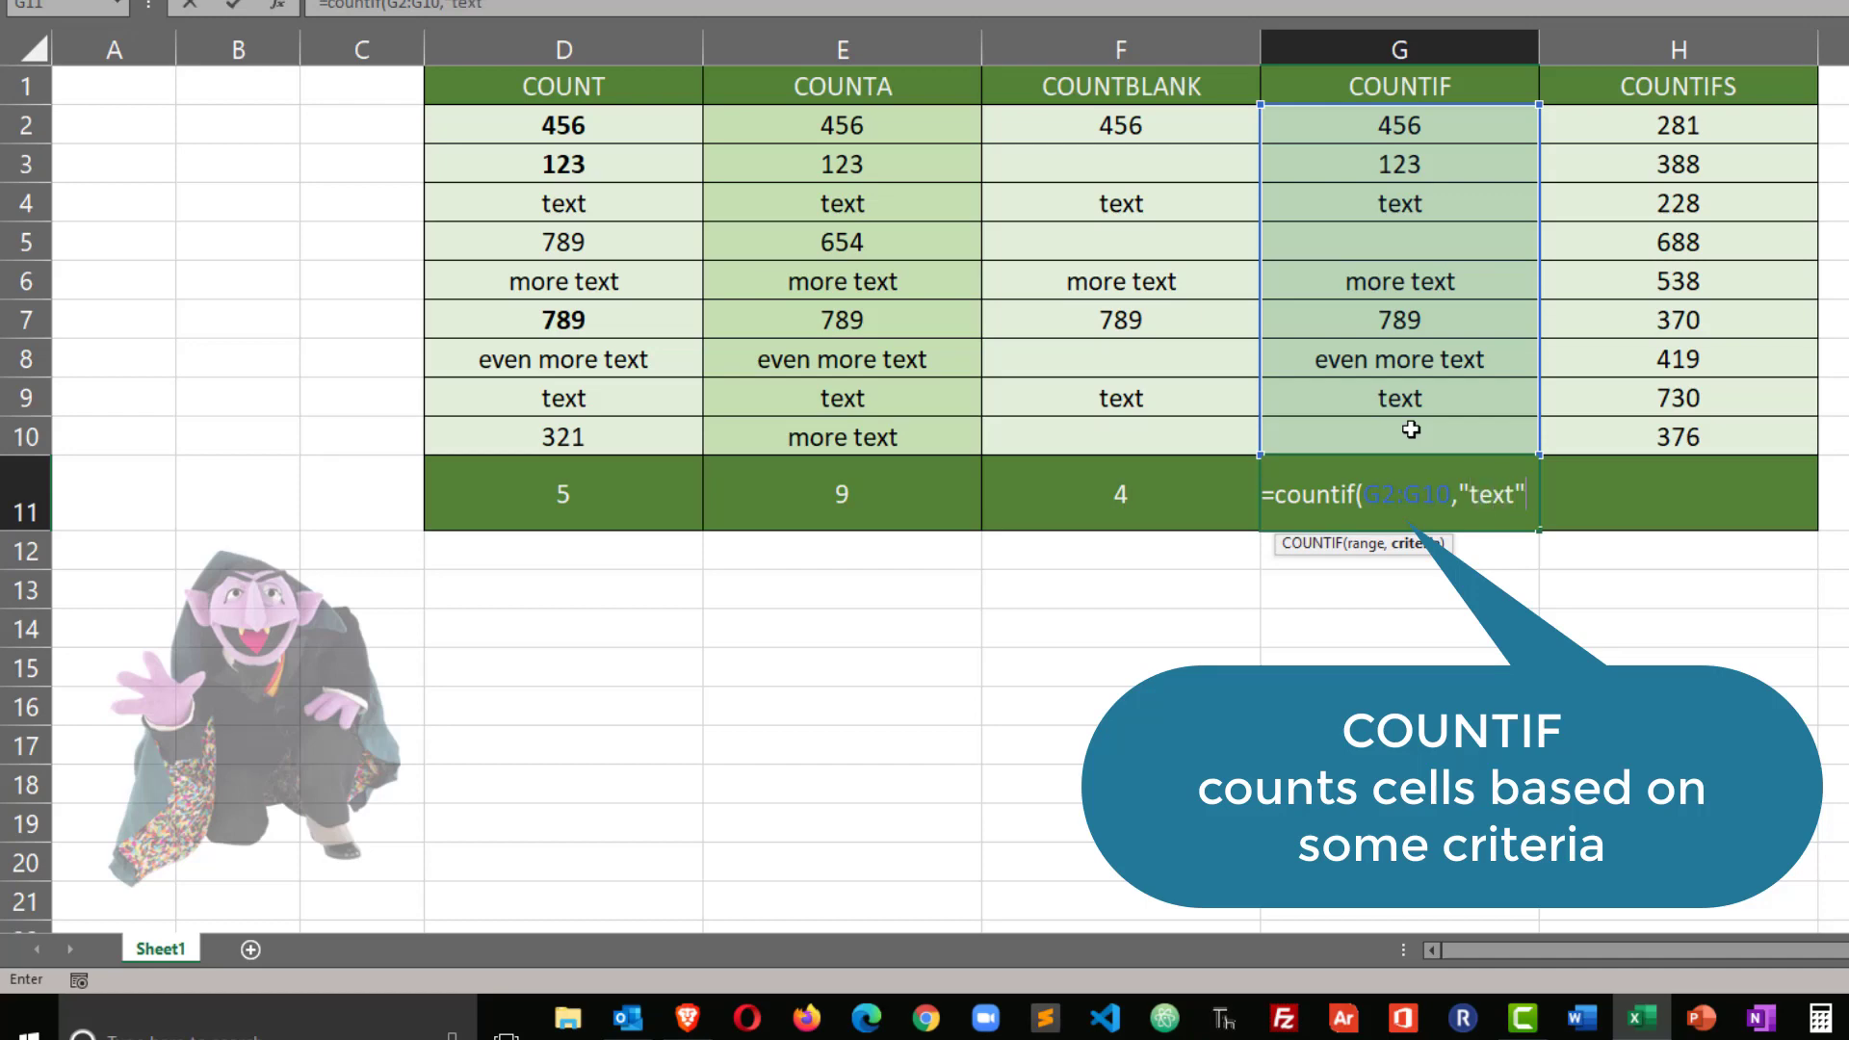
{"action": "type", "text": "\")"}
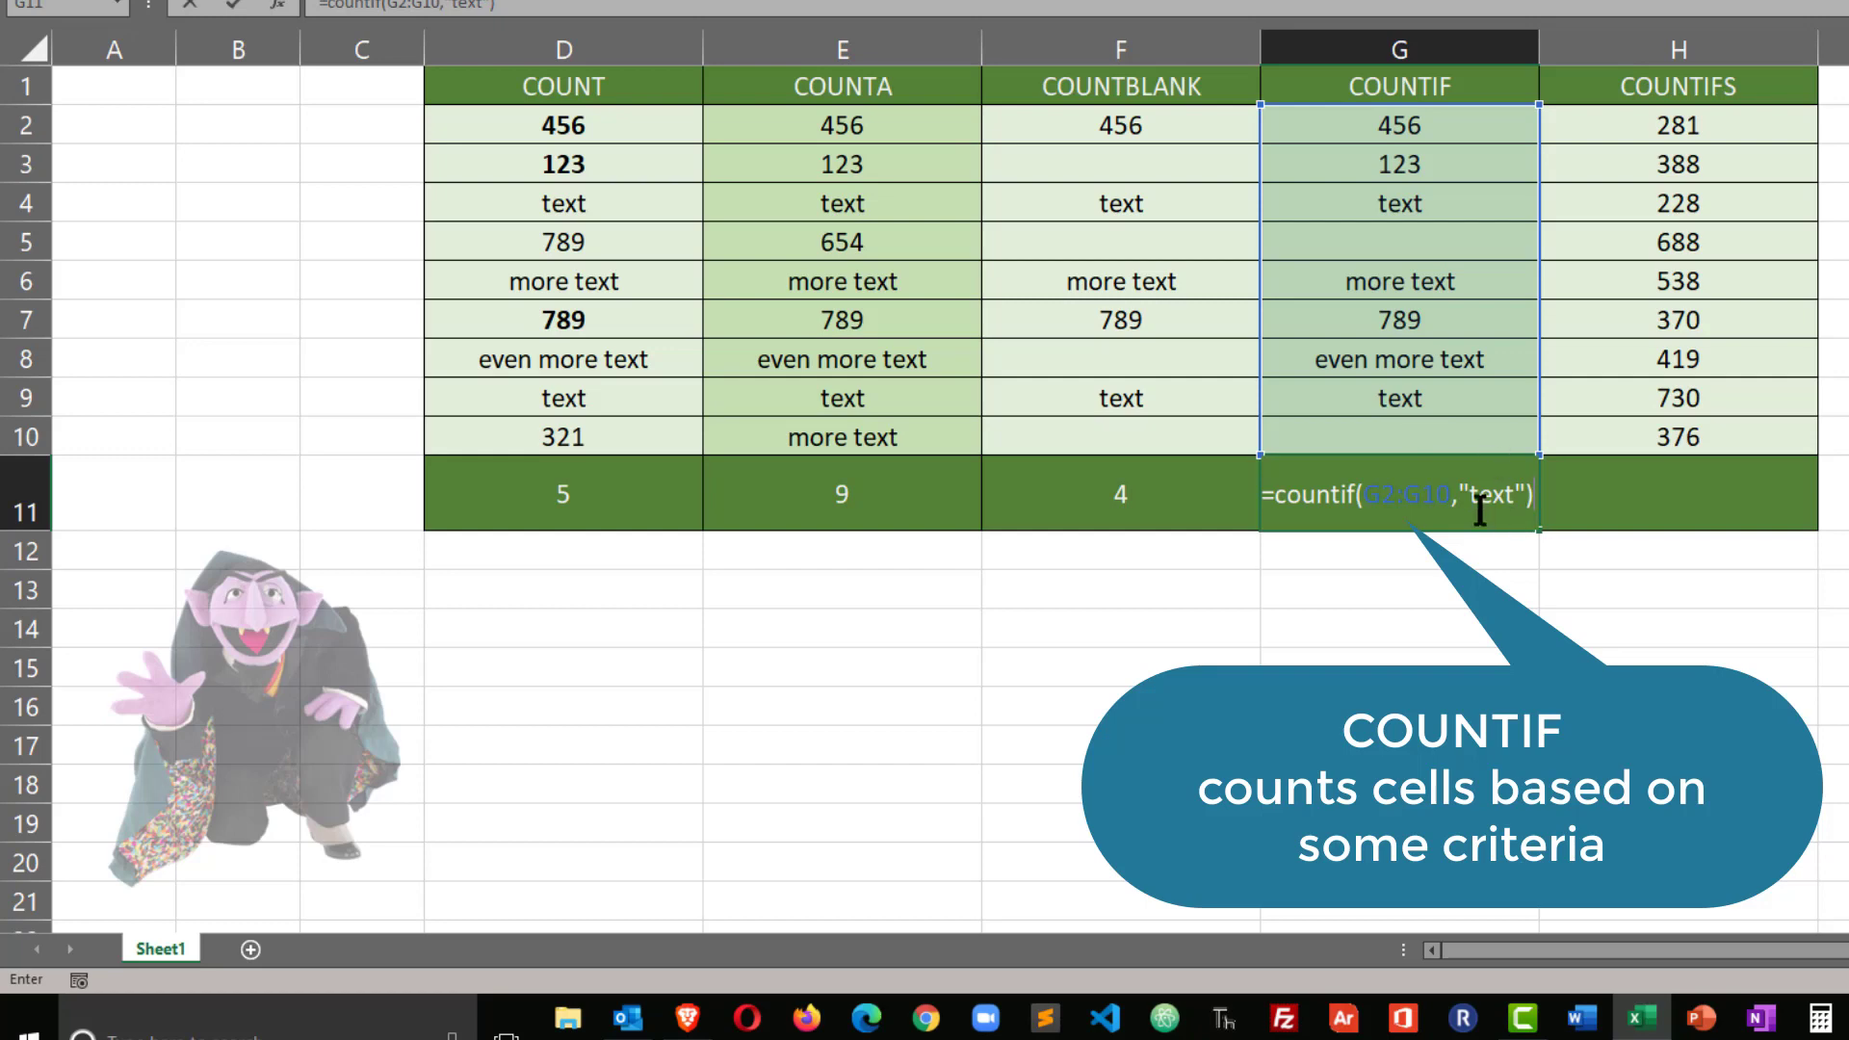
{"action": "key", "text": "Return"}
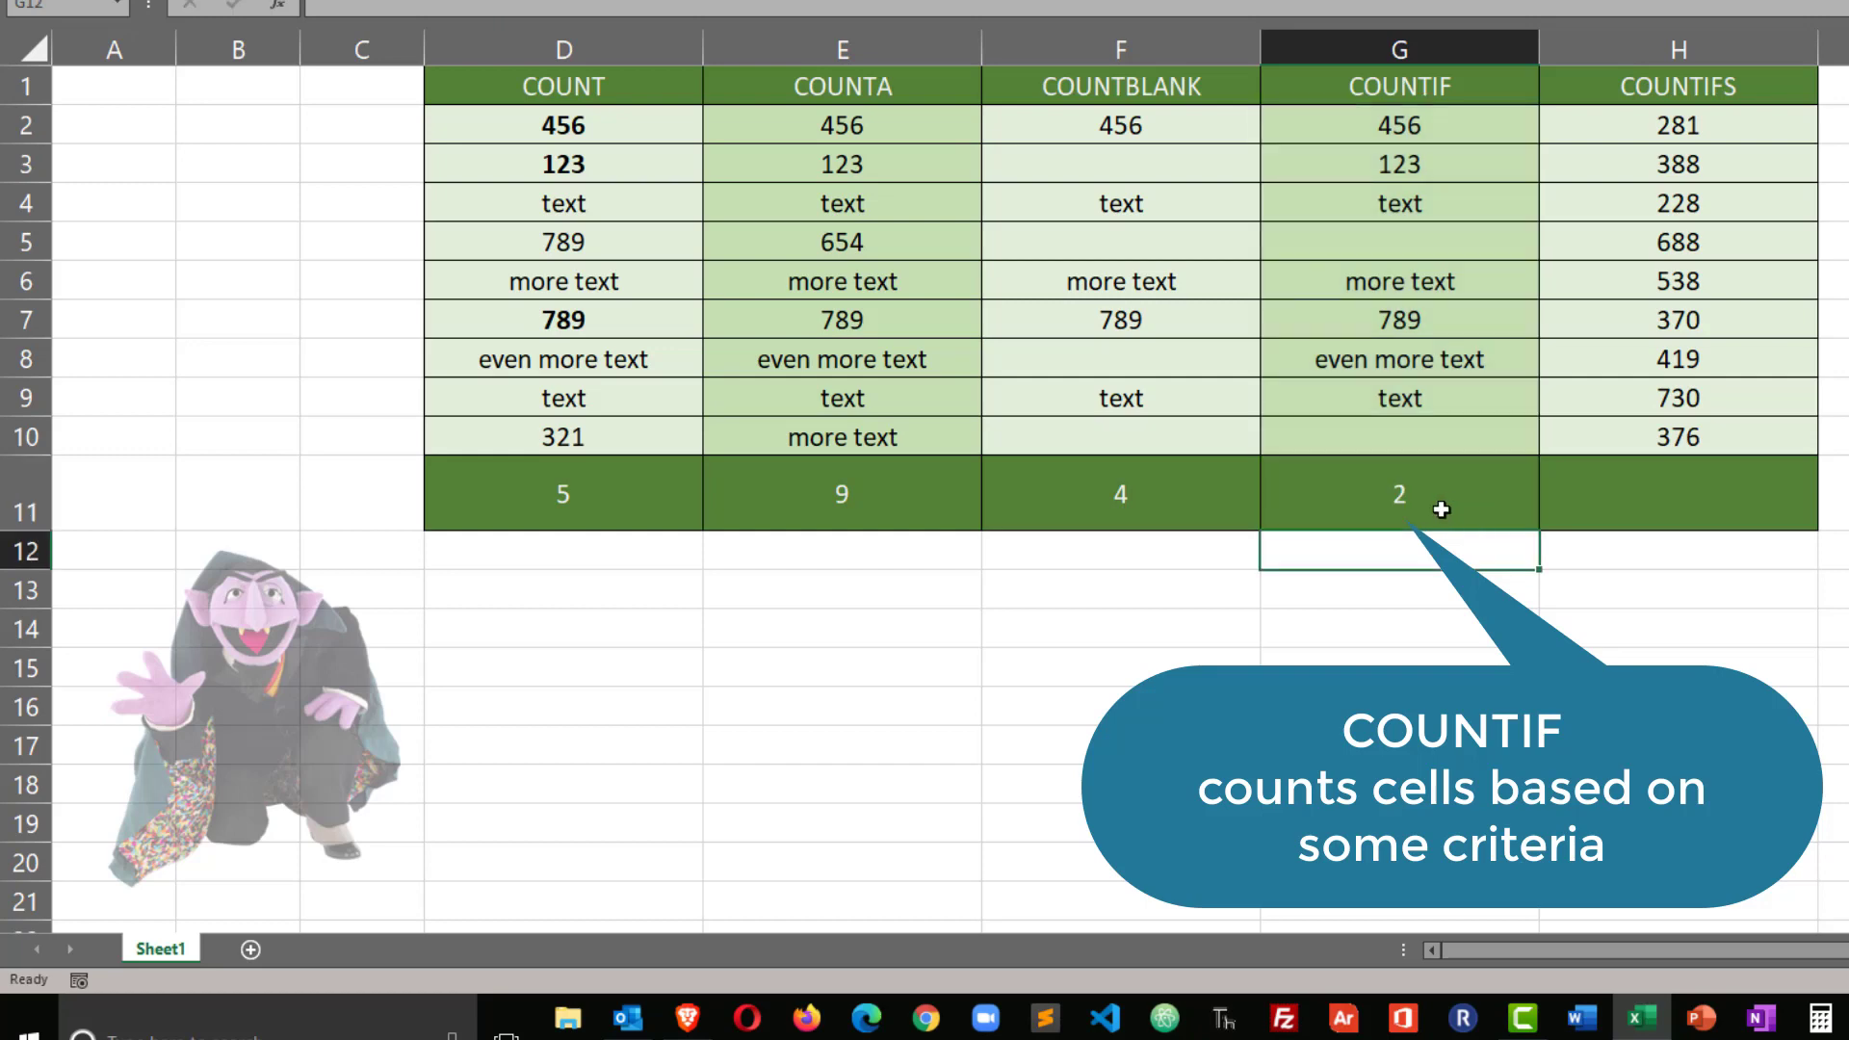
Type 'text' into G5 and G10 so the COUNTIF returns 4.
{"action": "left_click", "coordinate": [1440, 241]}
{"action": "type", "text": "text"}
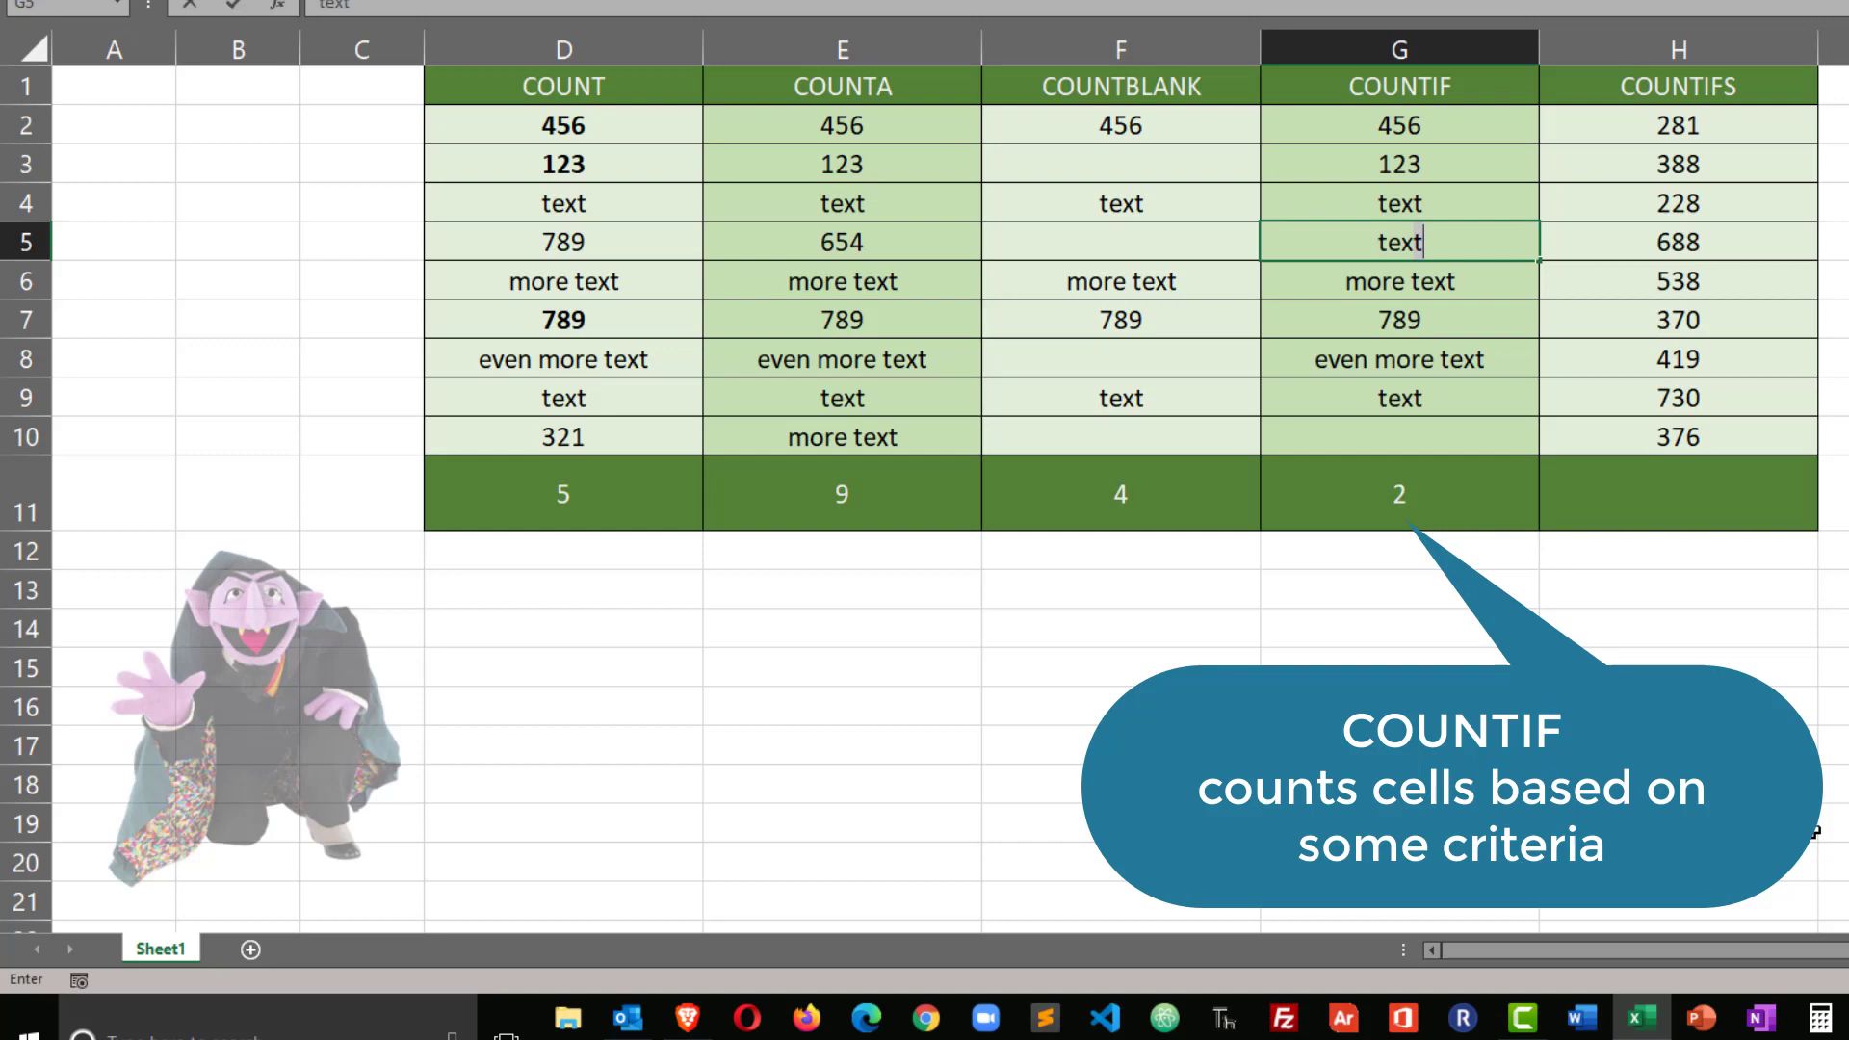
{"action": "key", "text": "Return"}
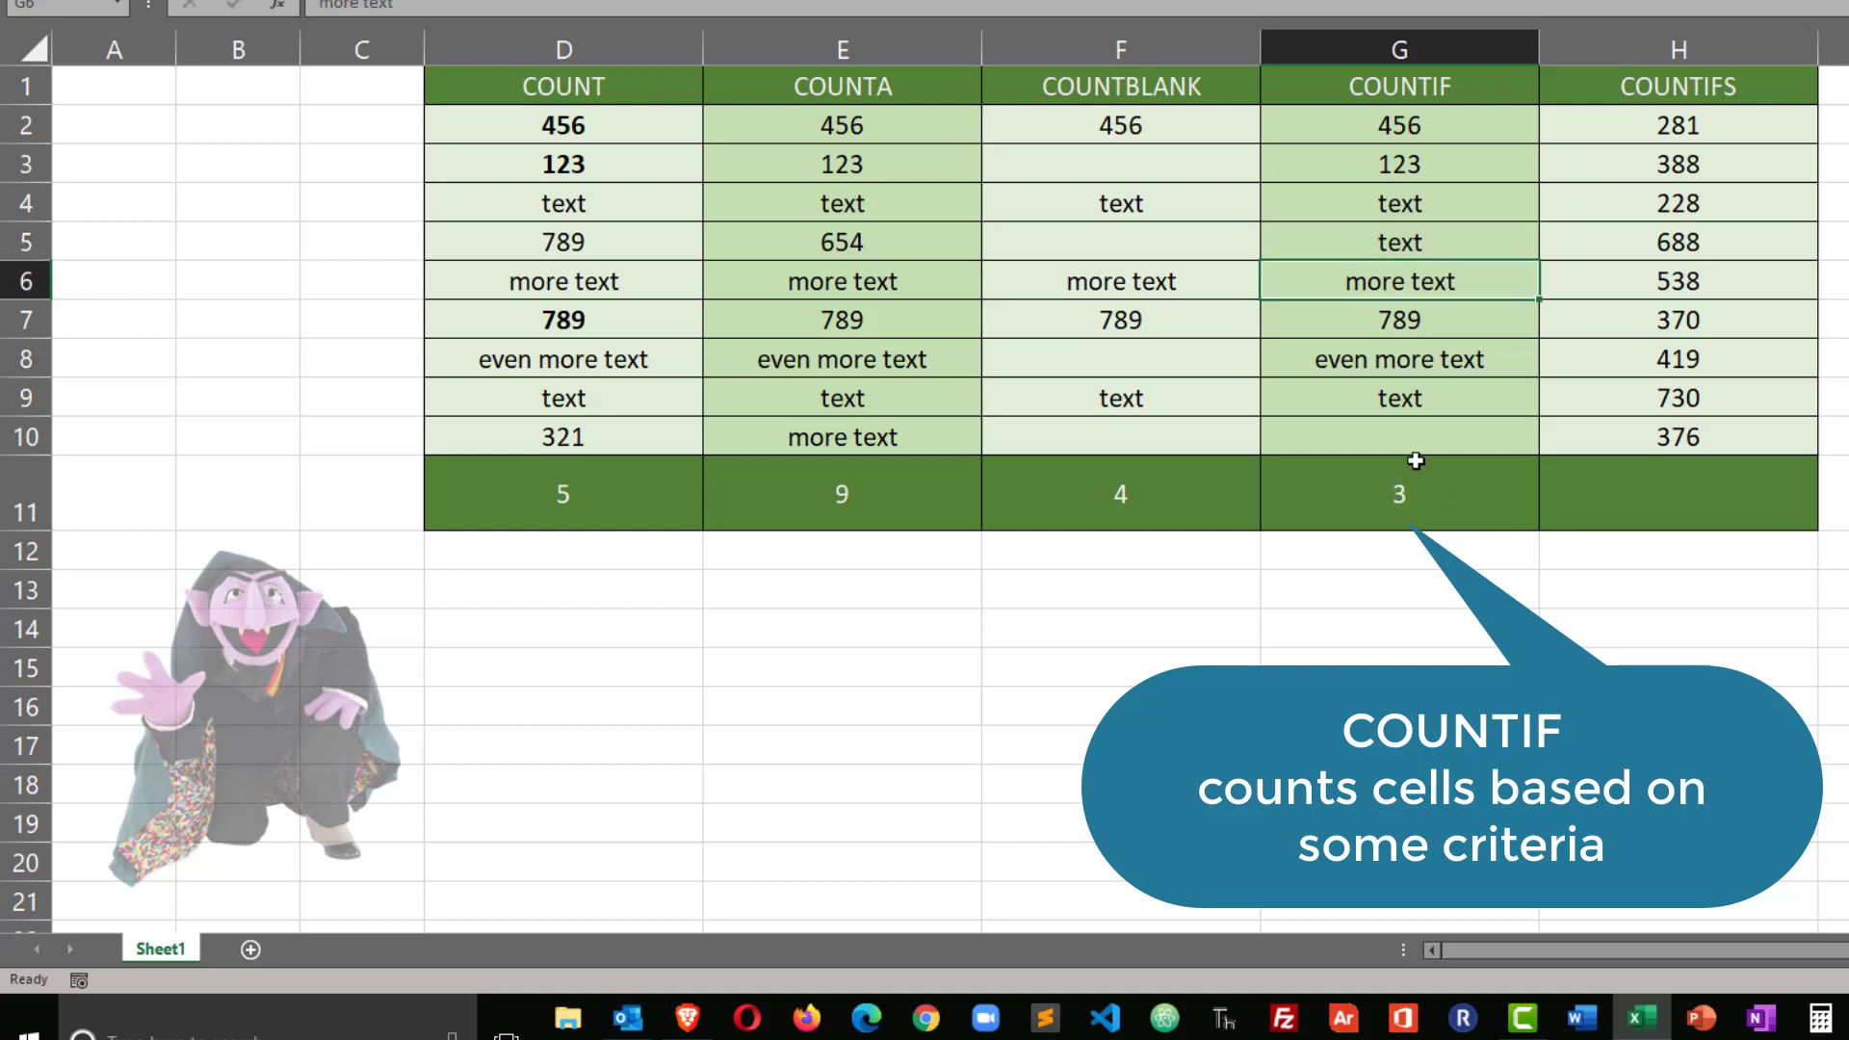
{"action": "left_click", "coordinate": [1415, 440]}
{"action": "type", "text": "text"}
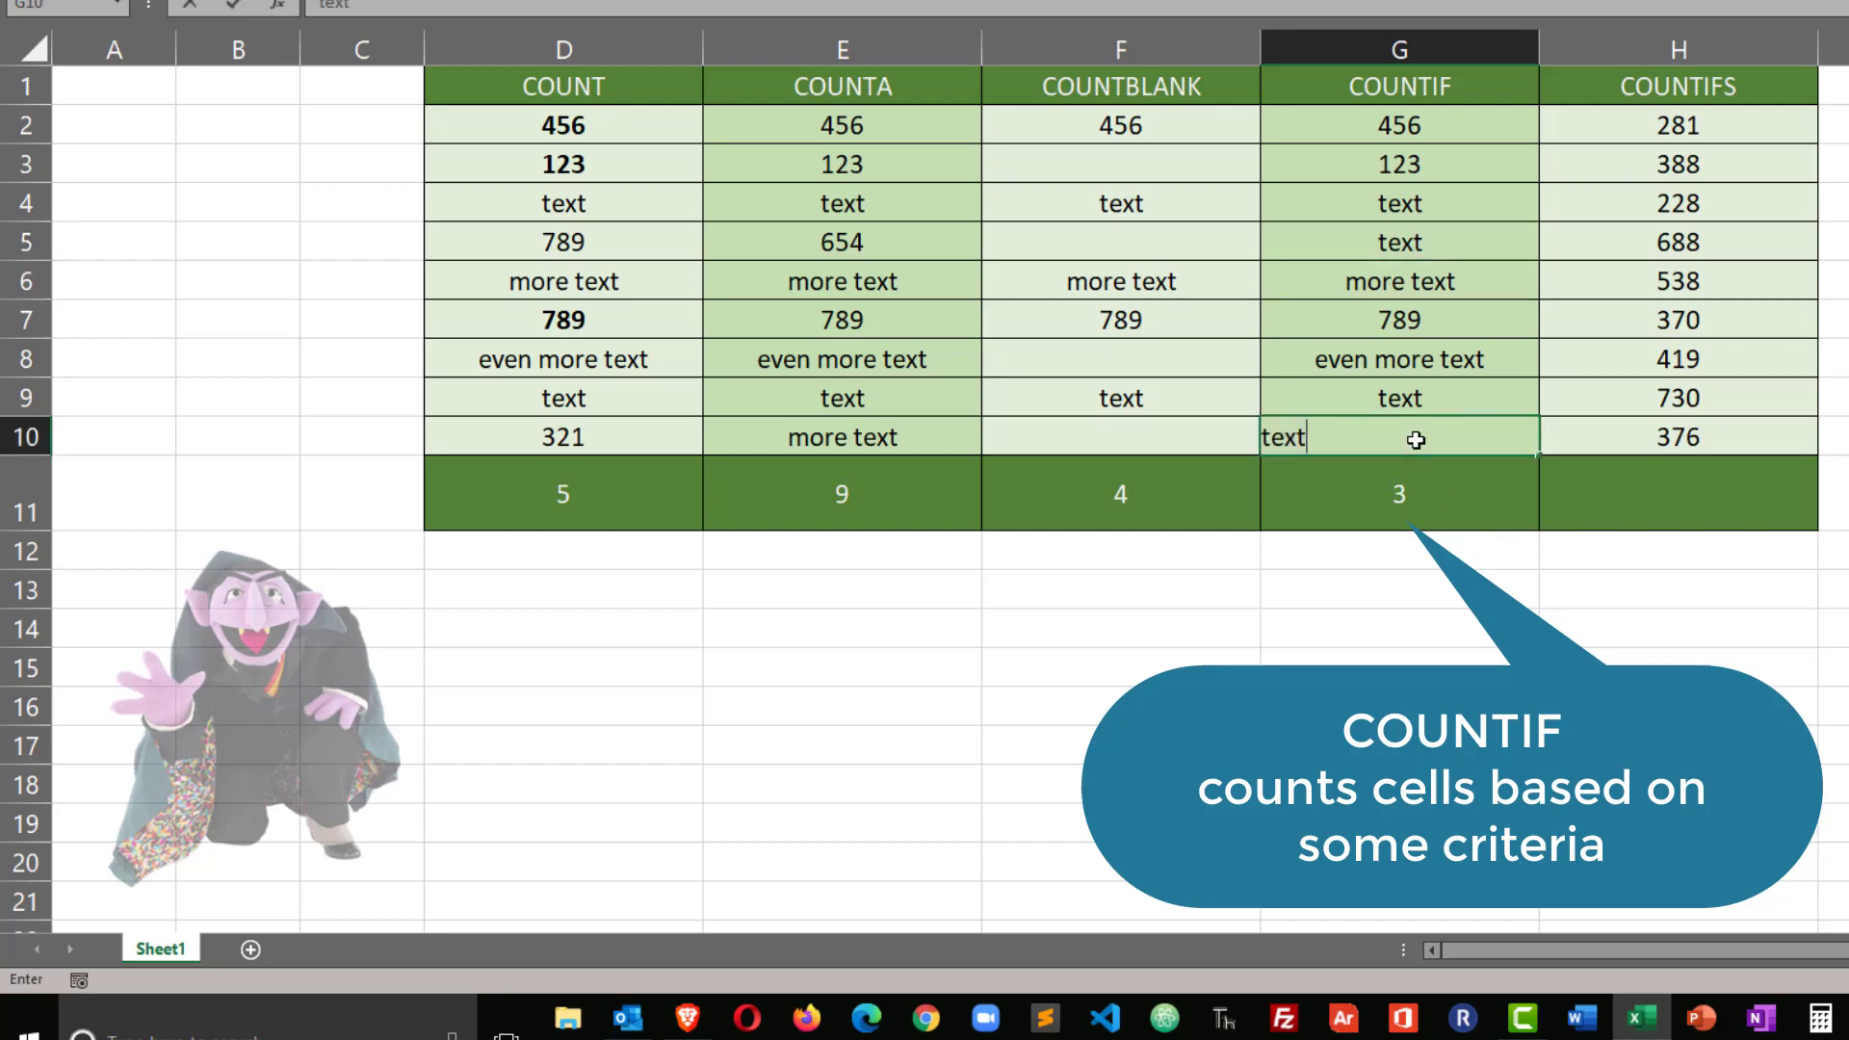
{"action": "key", "text": "Return"}
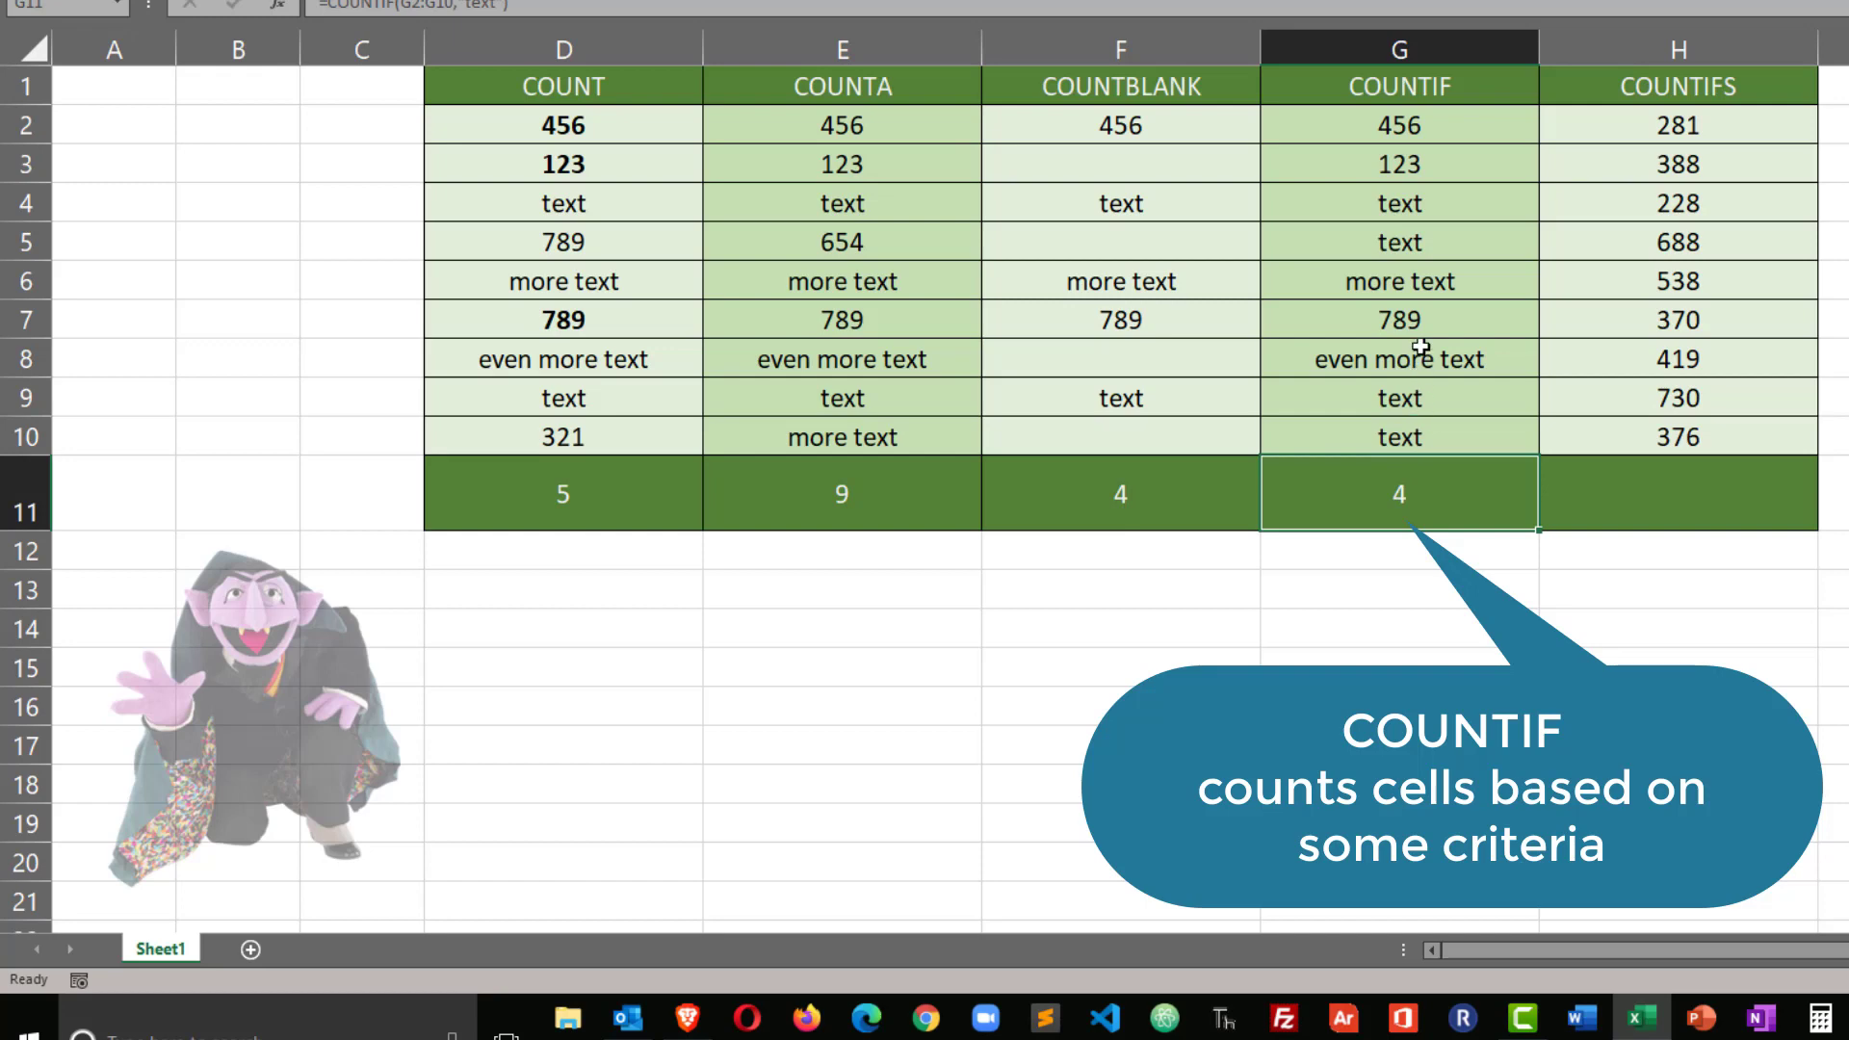
{"action": "double_click", "coordinate": [1428, 501]}
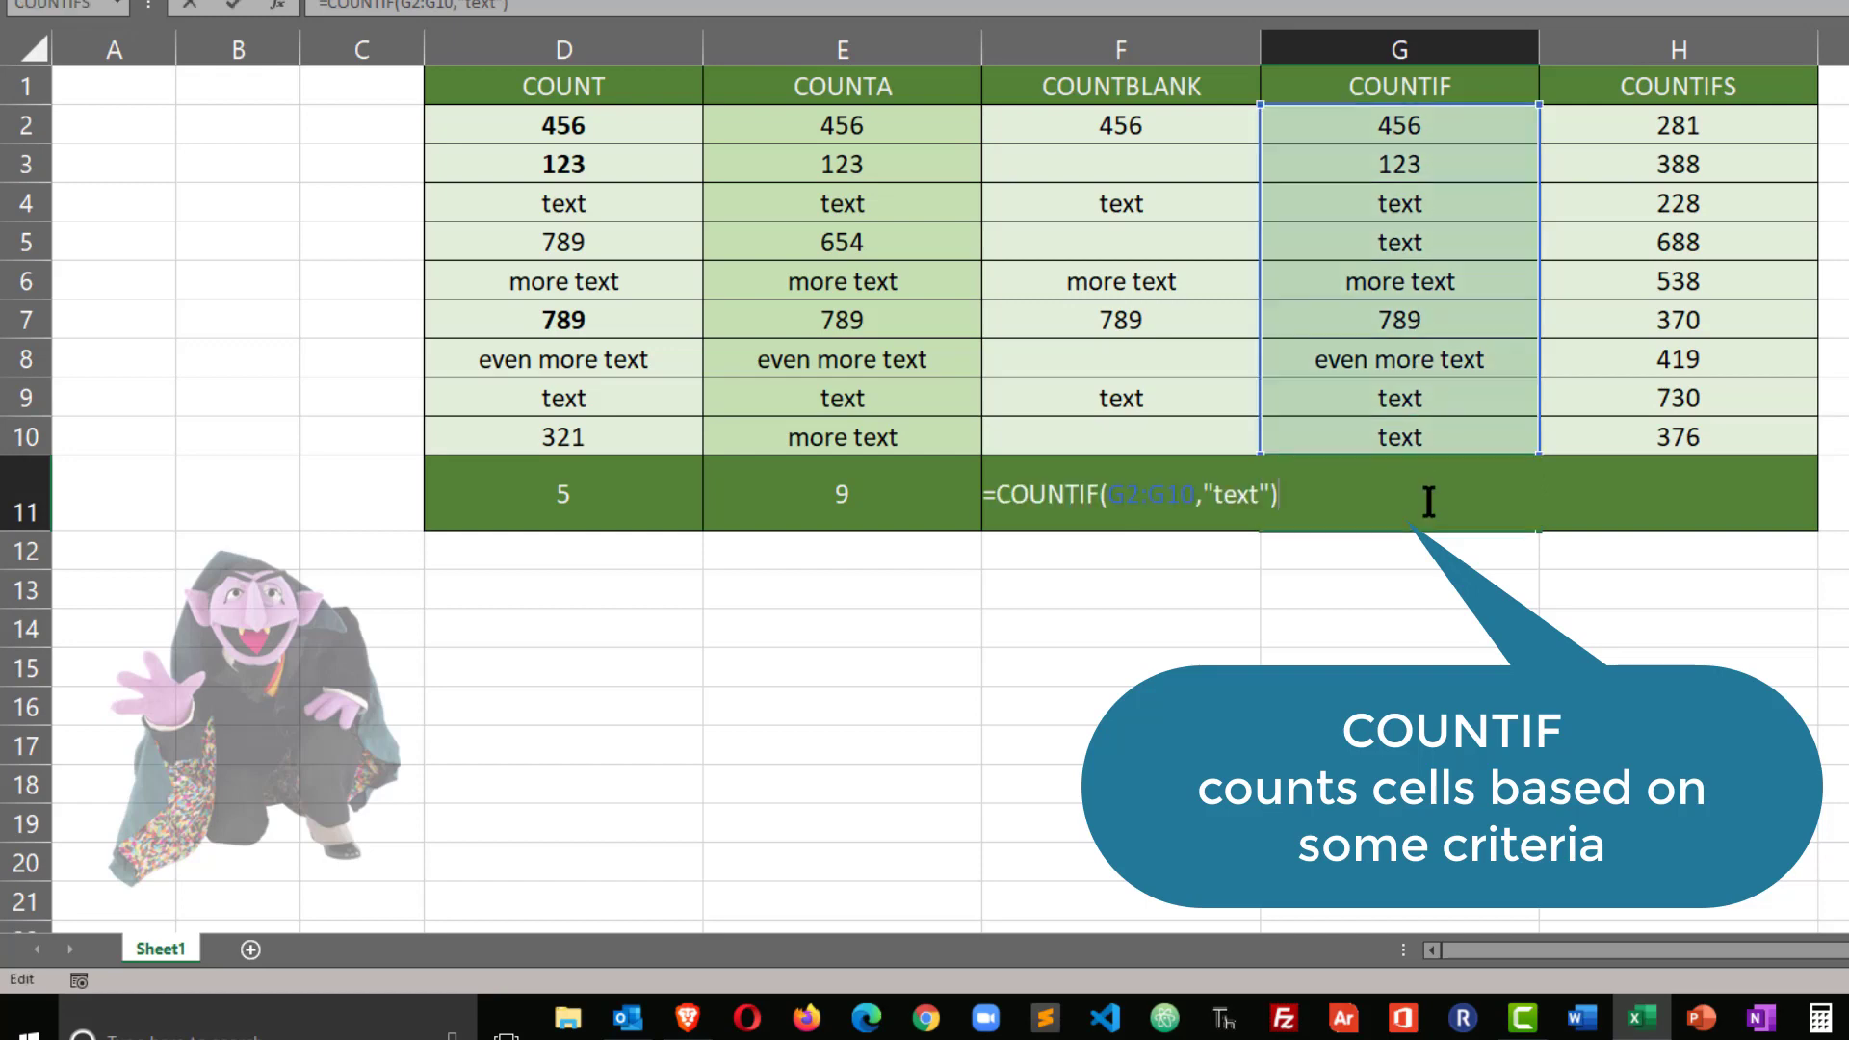
{"action": "left_click_drag", "start_coordinate": [1202, 497], "coordinate": [1269, 504]}
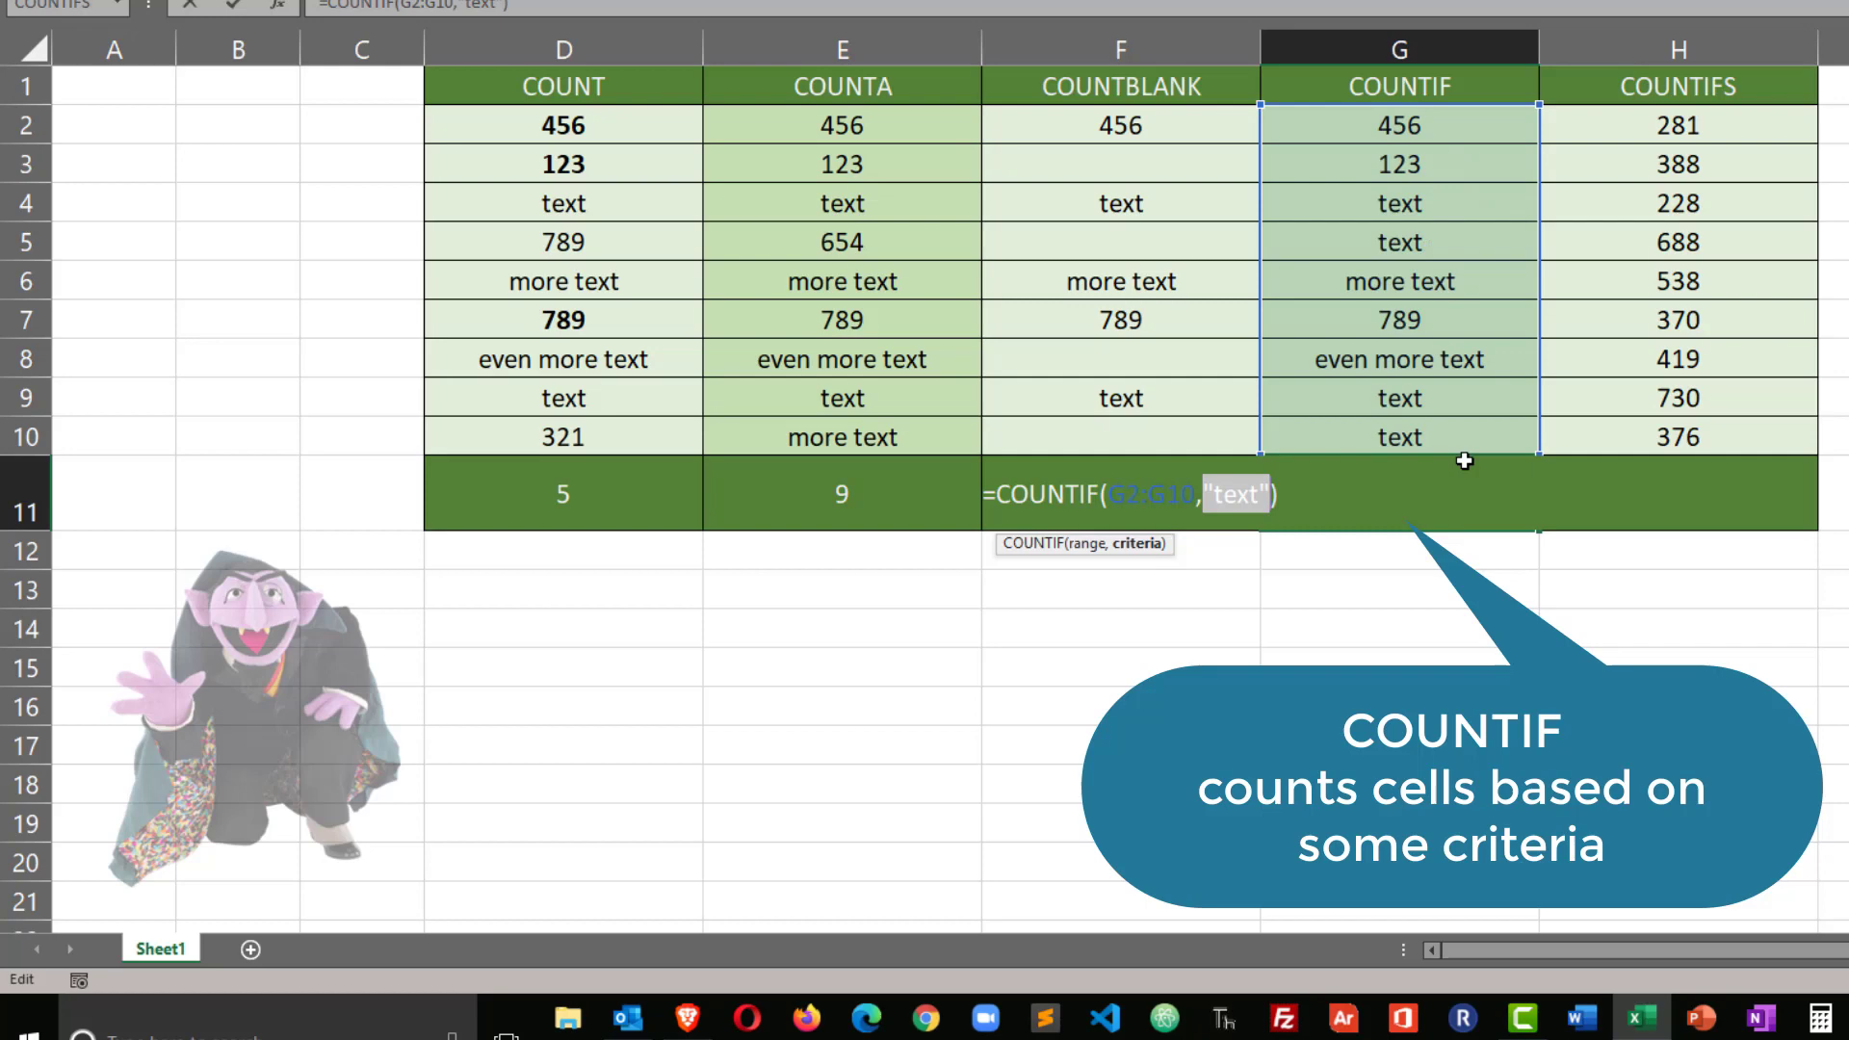
{"action": "type", "text": "\">"}
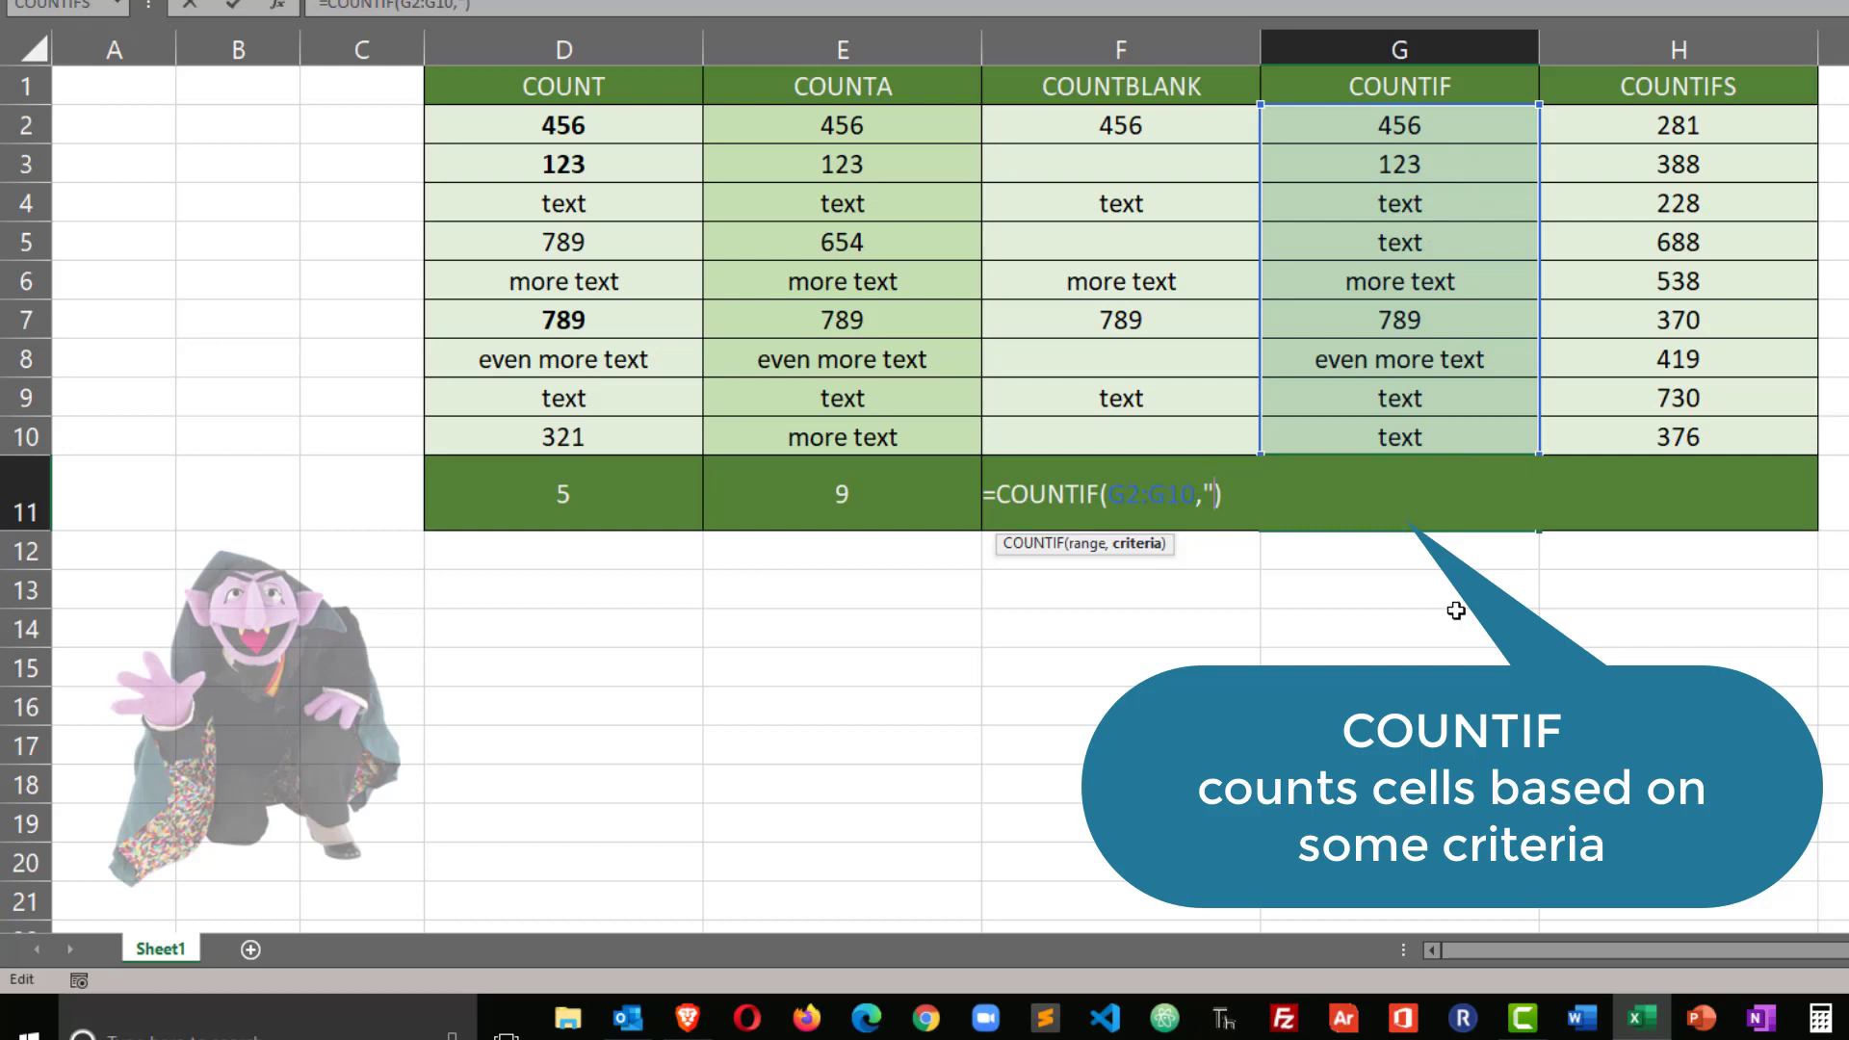
{"action": "type", "text": "500\""}
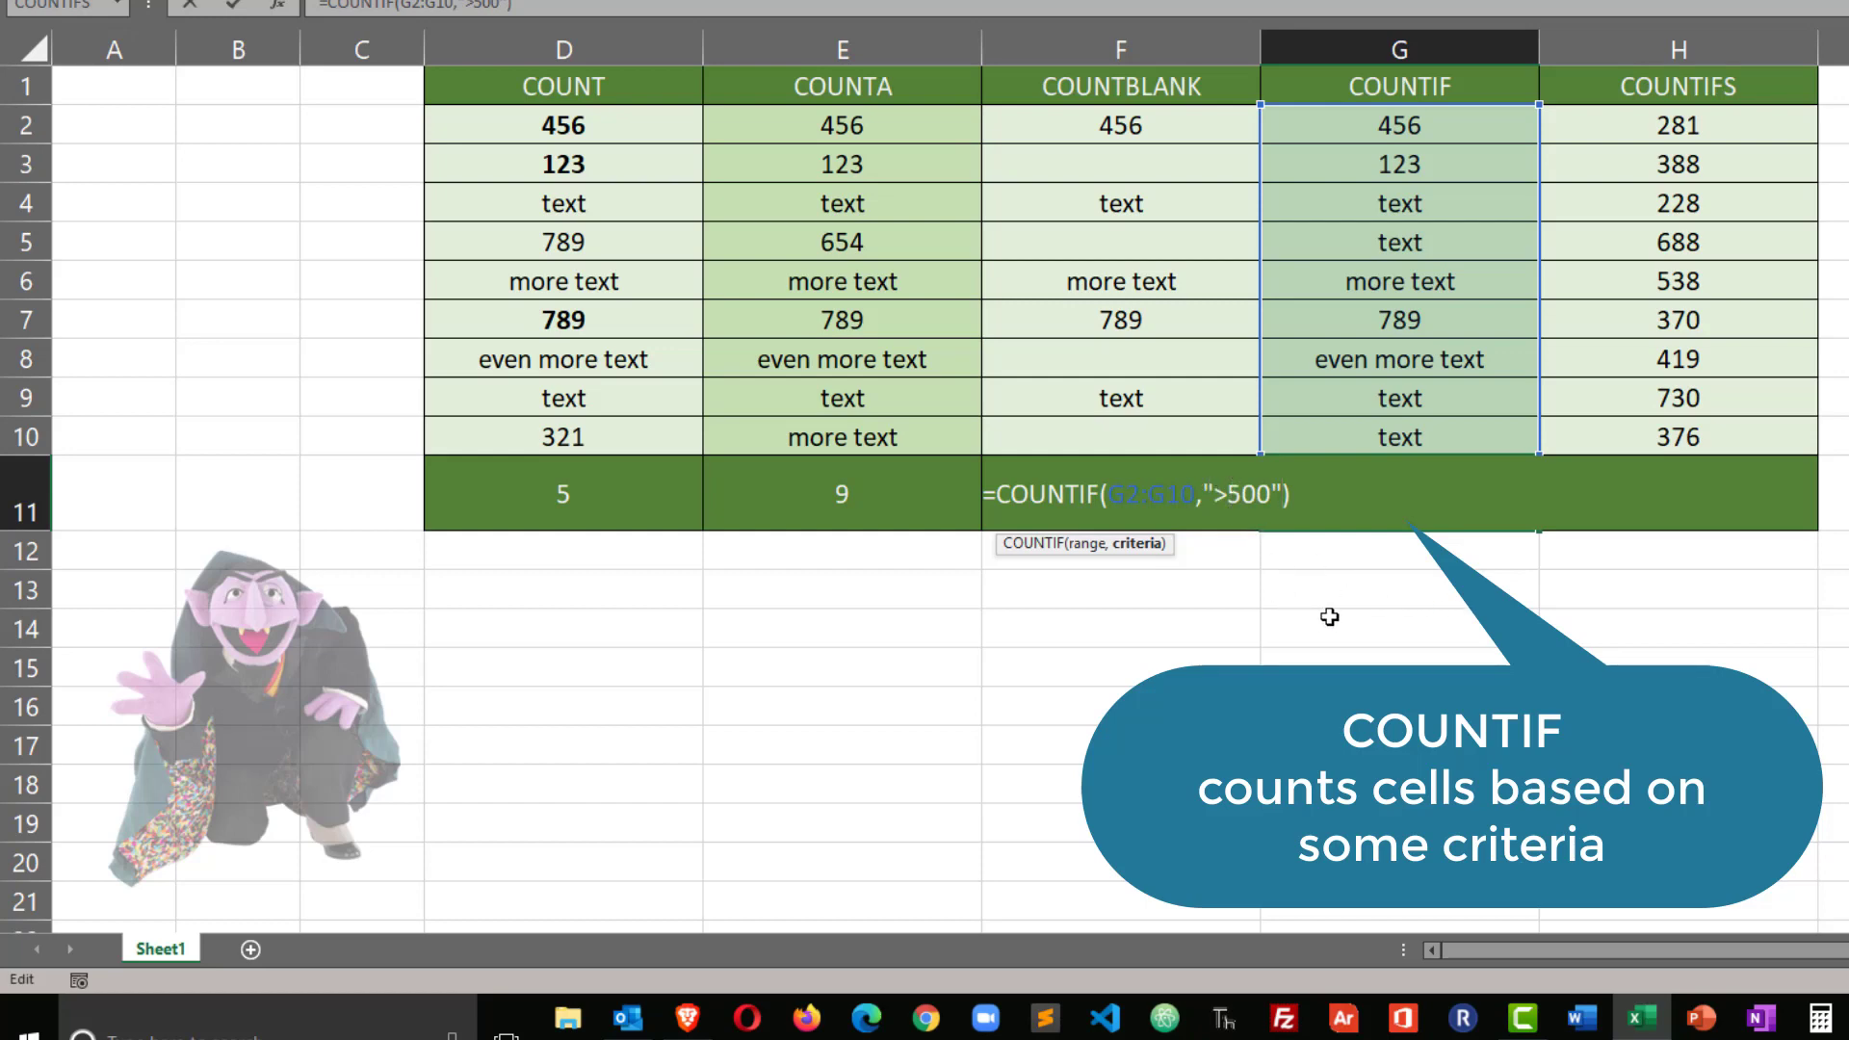
{"action": "key", "text": "Return"}
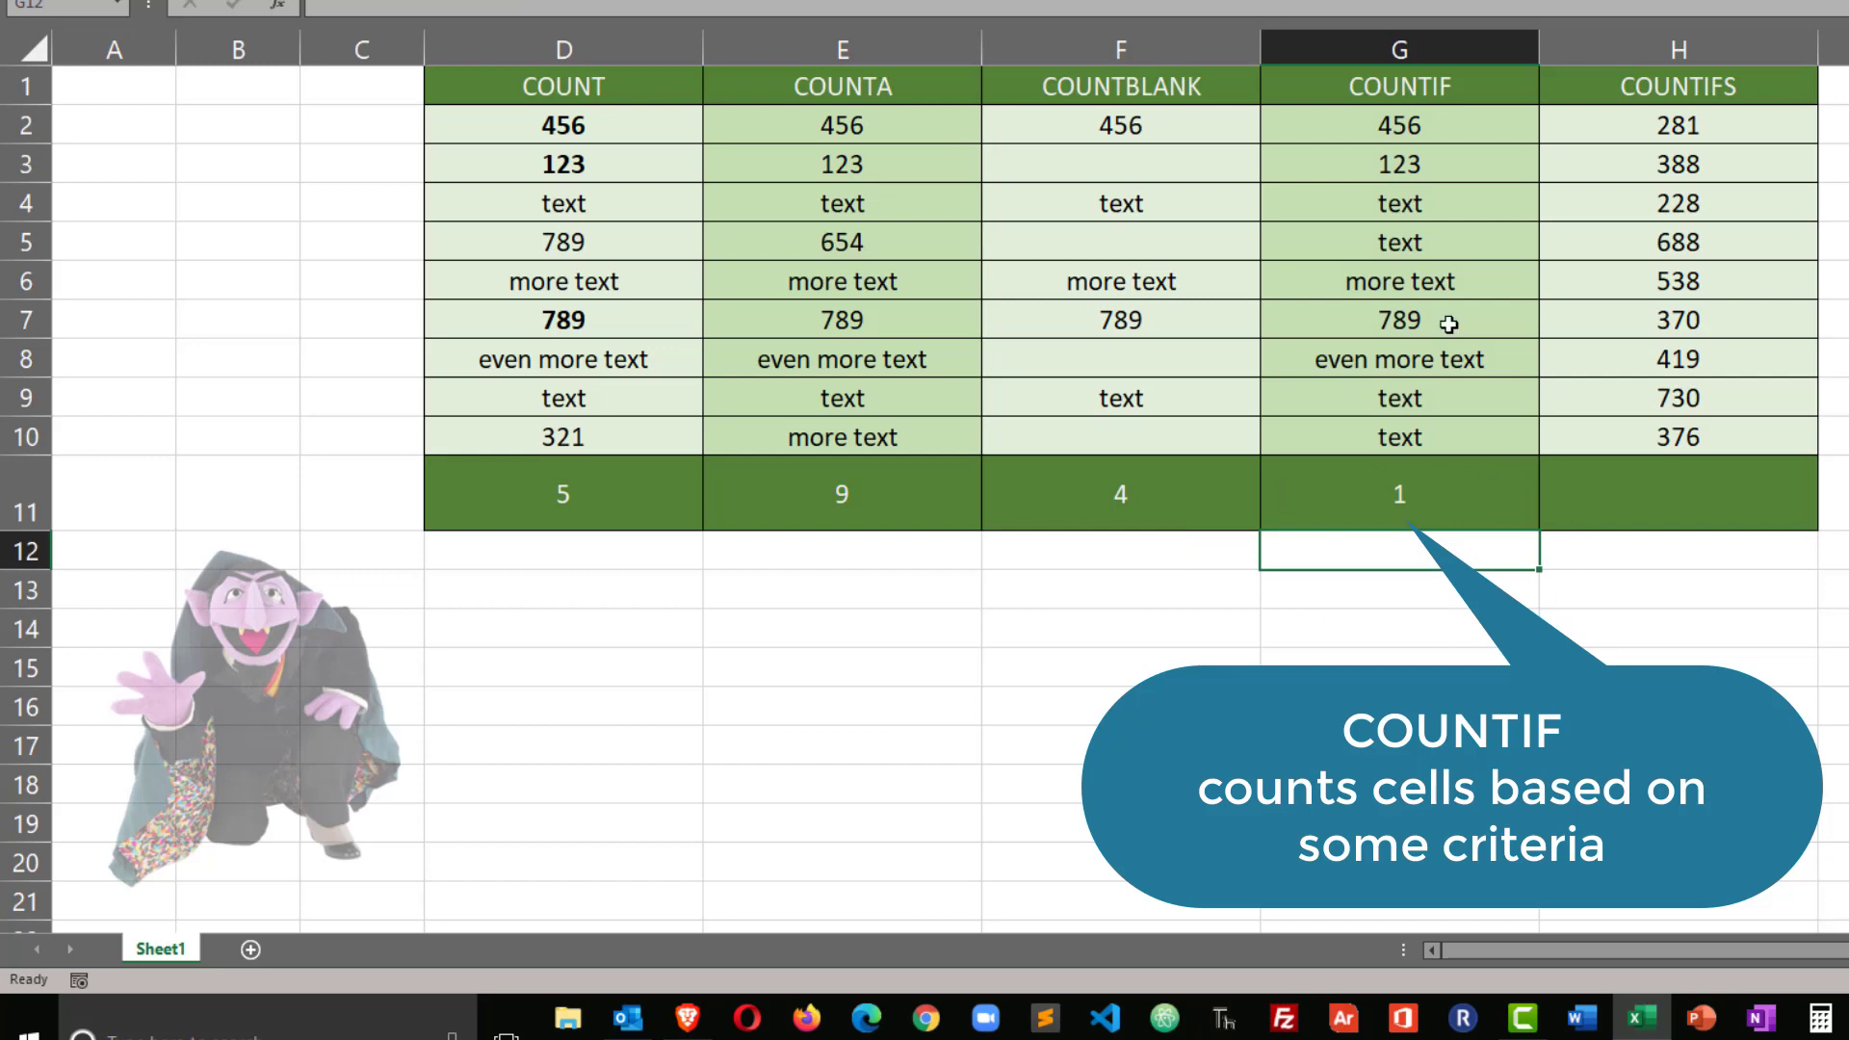
{"action": "left_click", "coordinate": [1413, 328]}
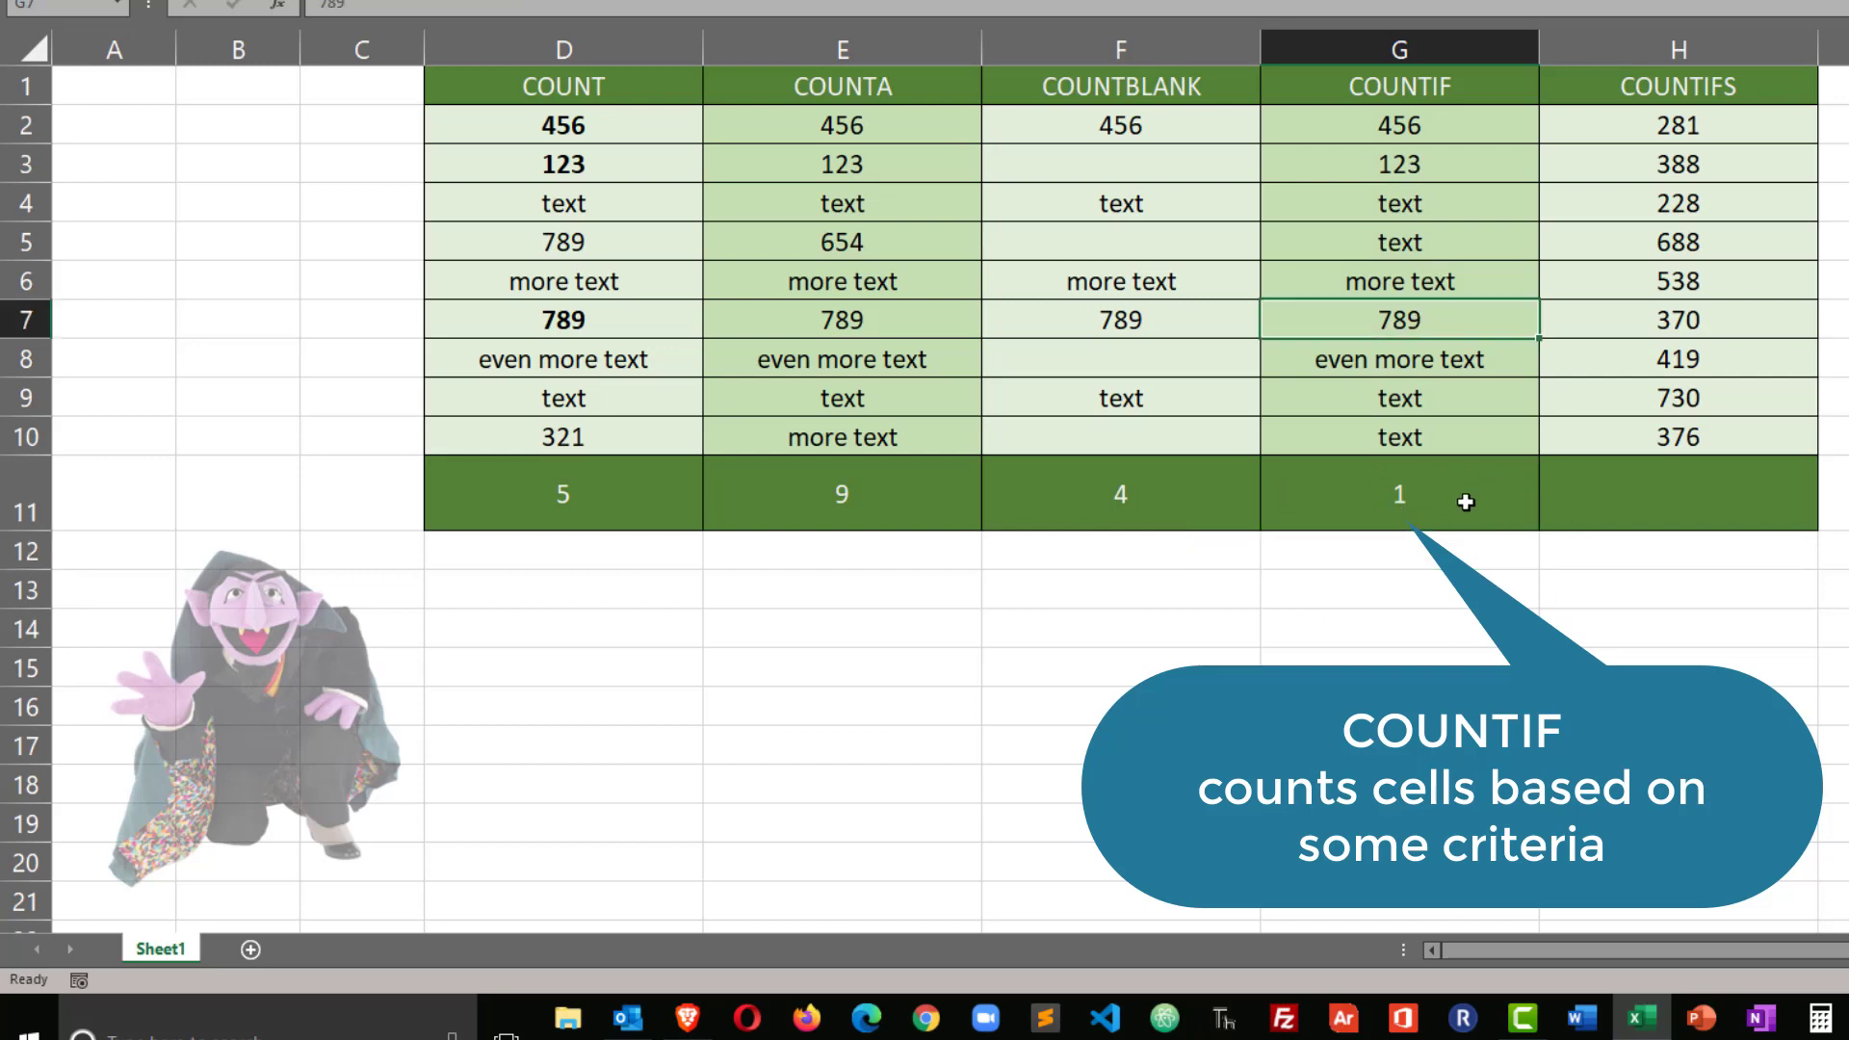
{"action": "double_click", "coordinate": [1465, 501]}
{"action": "left_click_drag", "start_coordinate": [1221, 496], "coordinate": [1239, 498]}
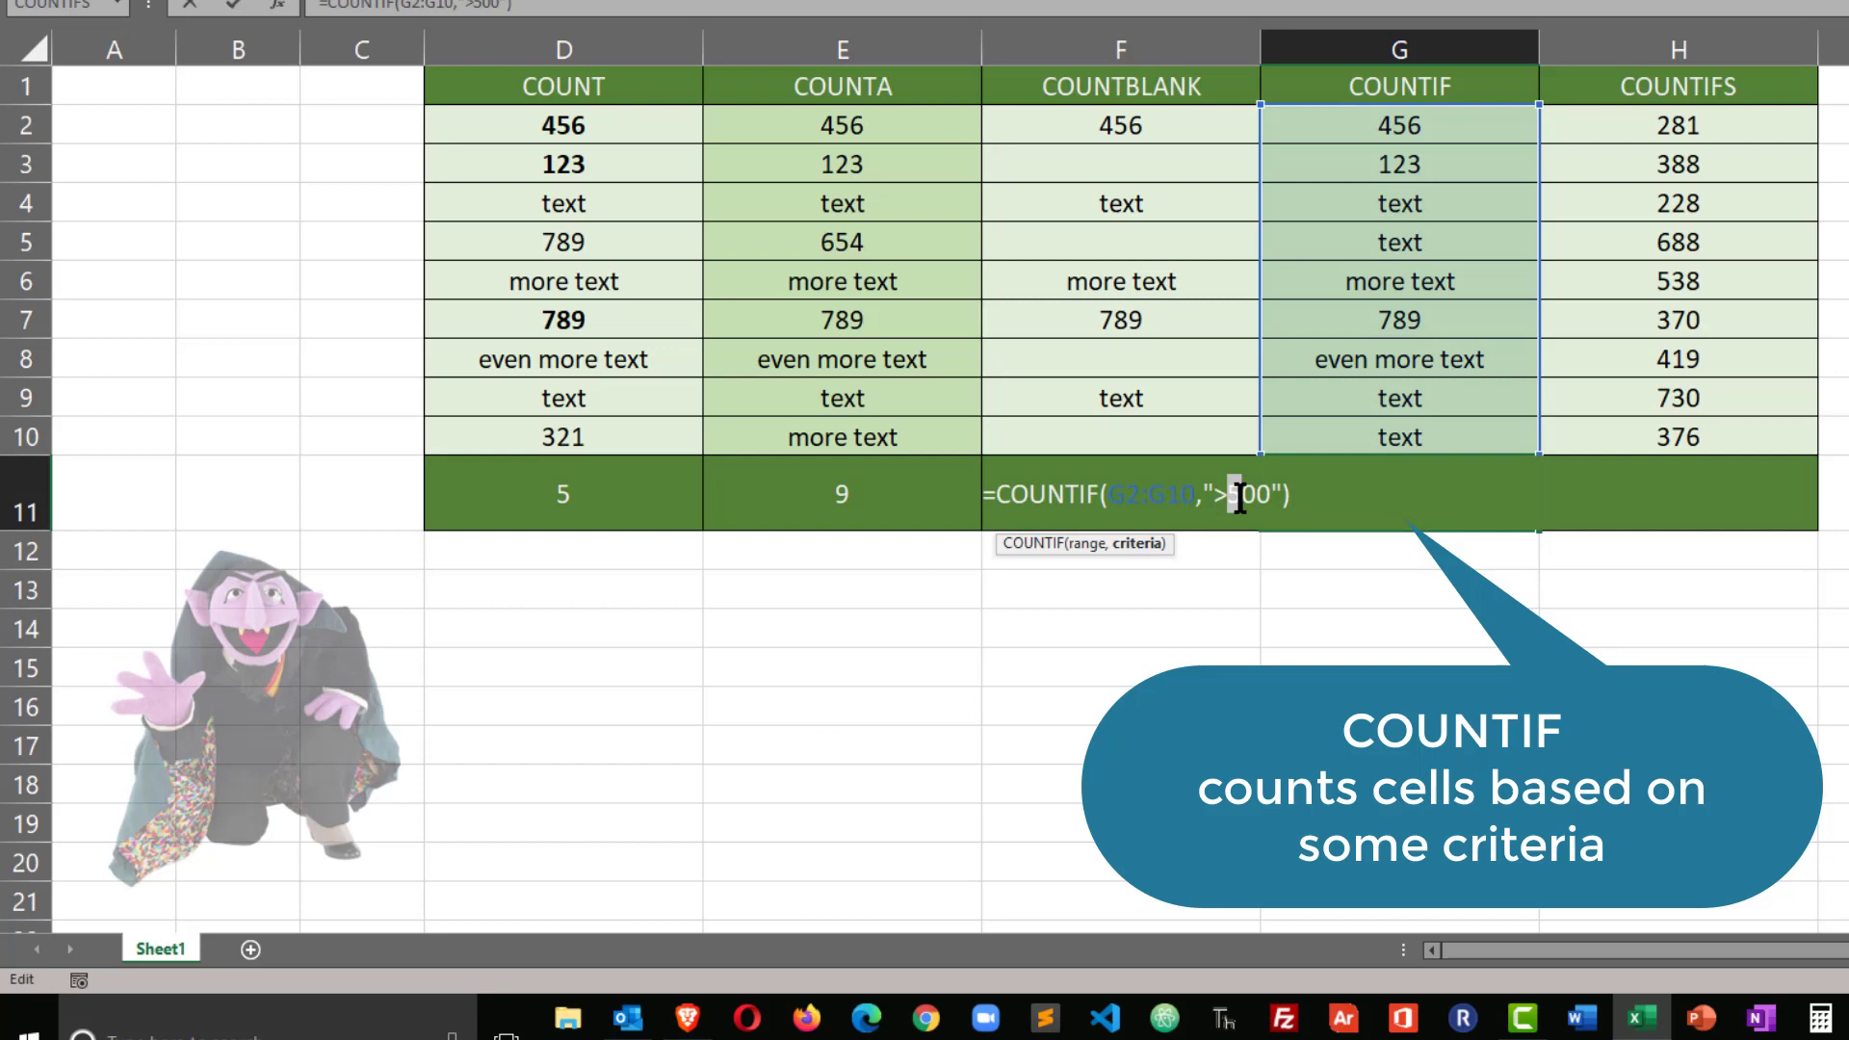
{"action": "type", "text": "4"}
{"action": "key", "text": "Return"}
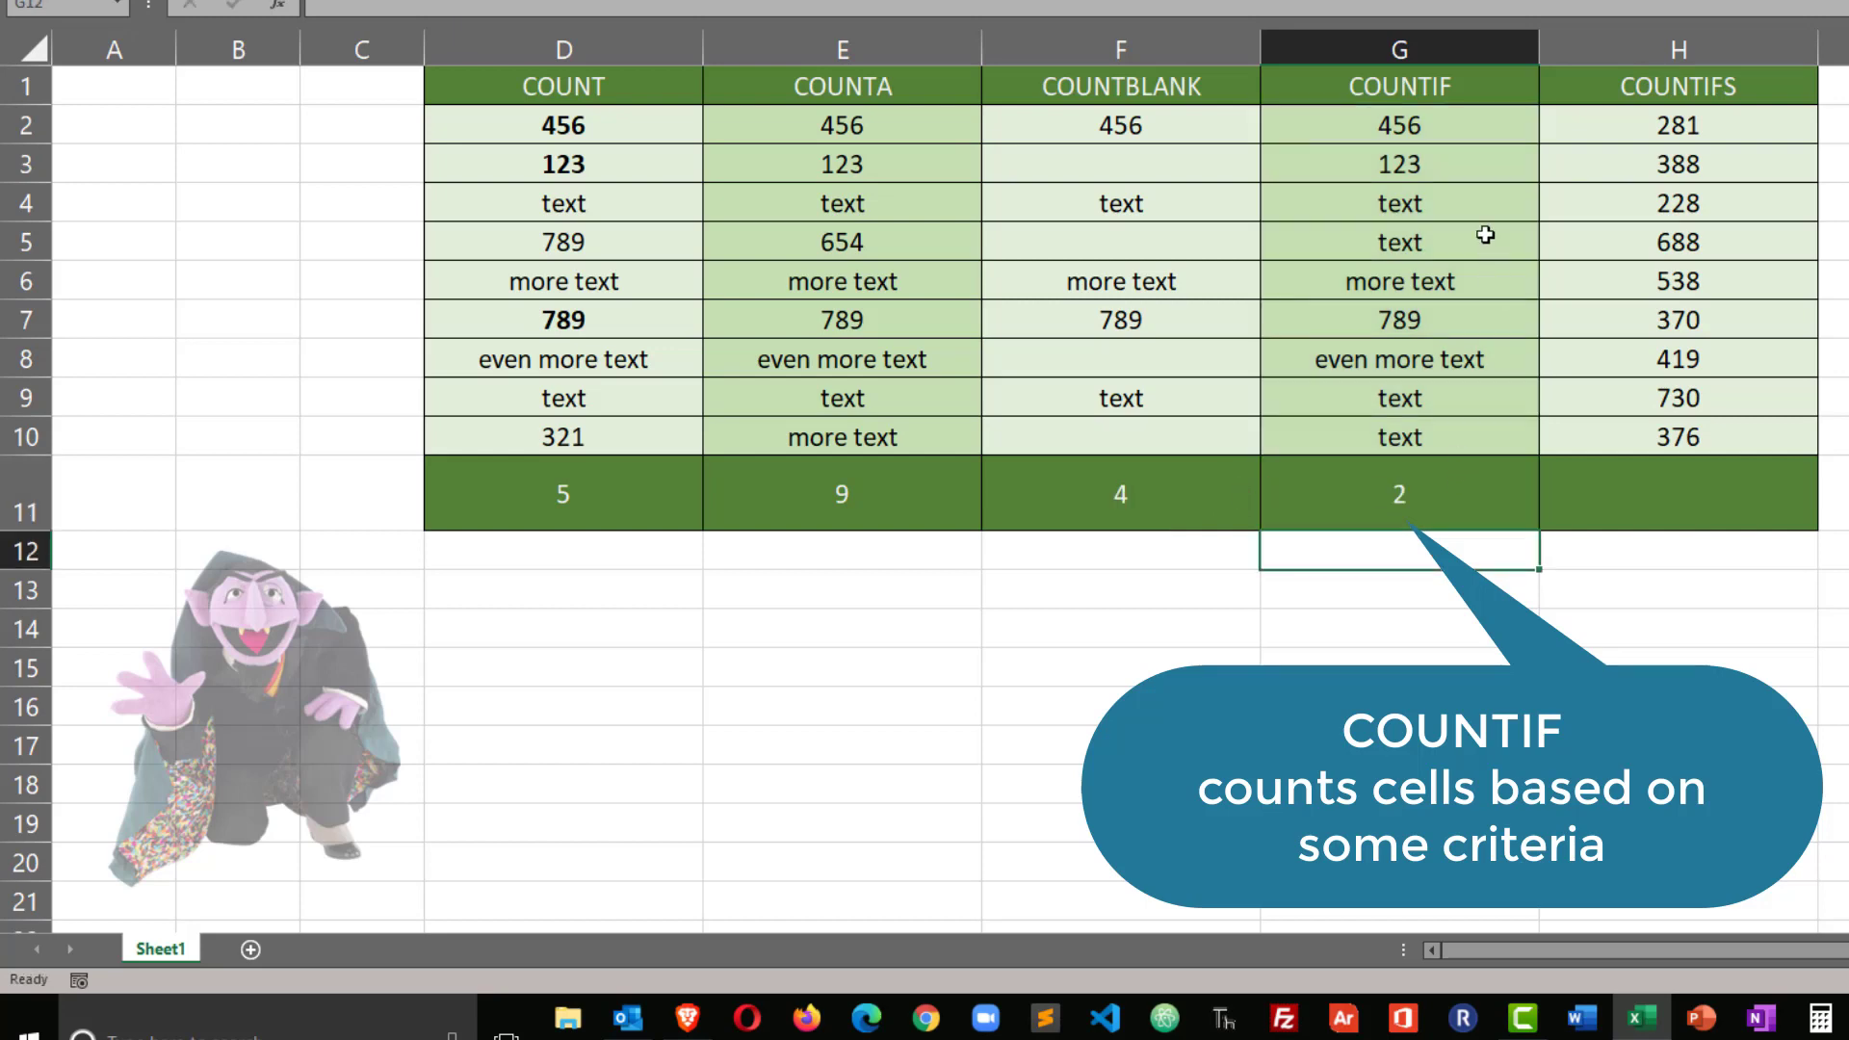
{"action": "left_click", "coordinate": [1432, 124]}
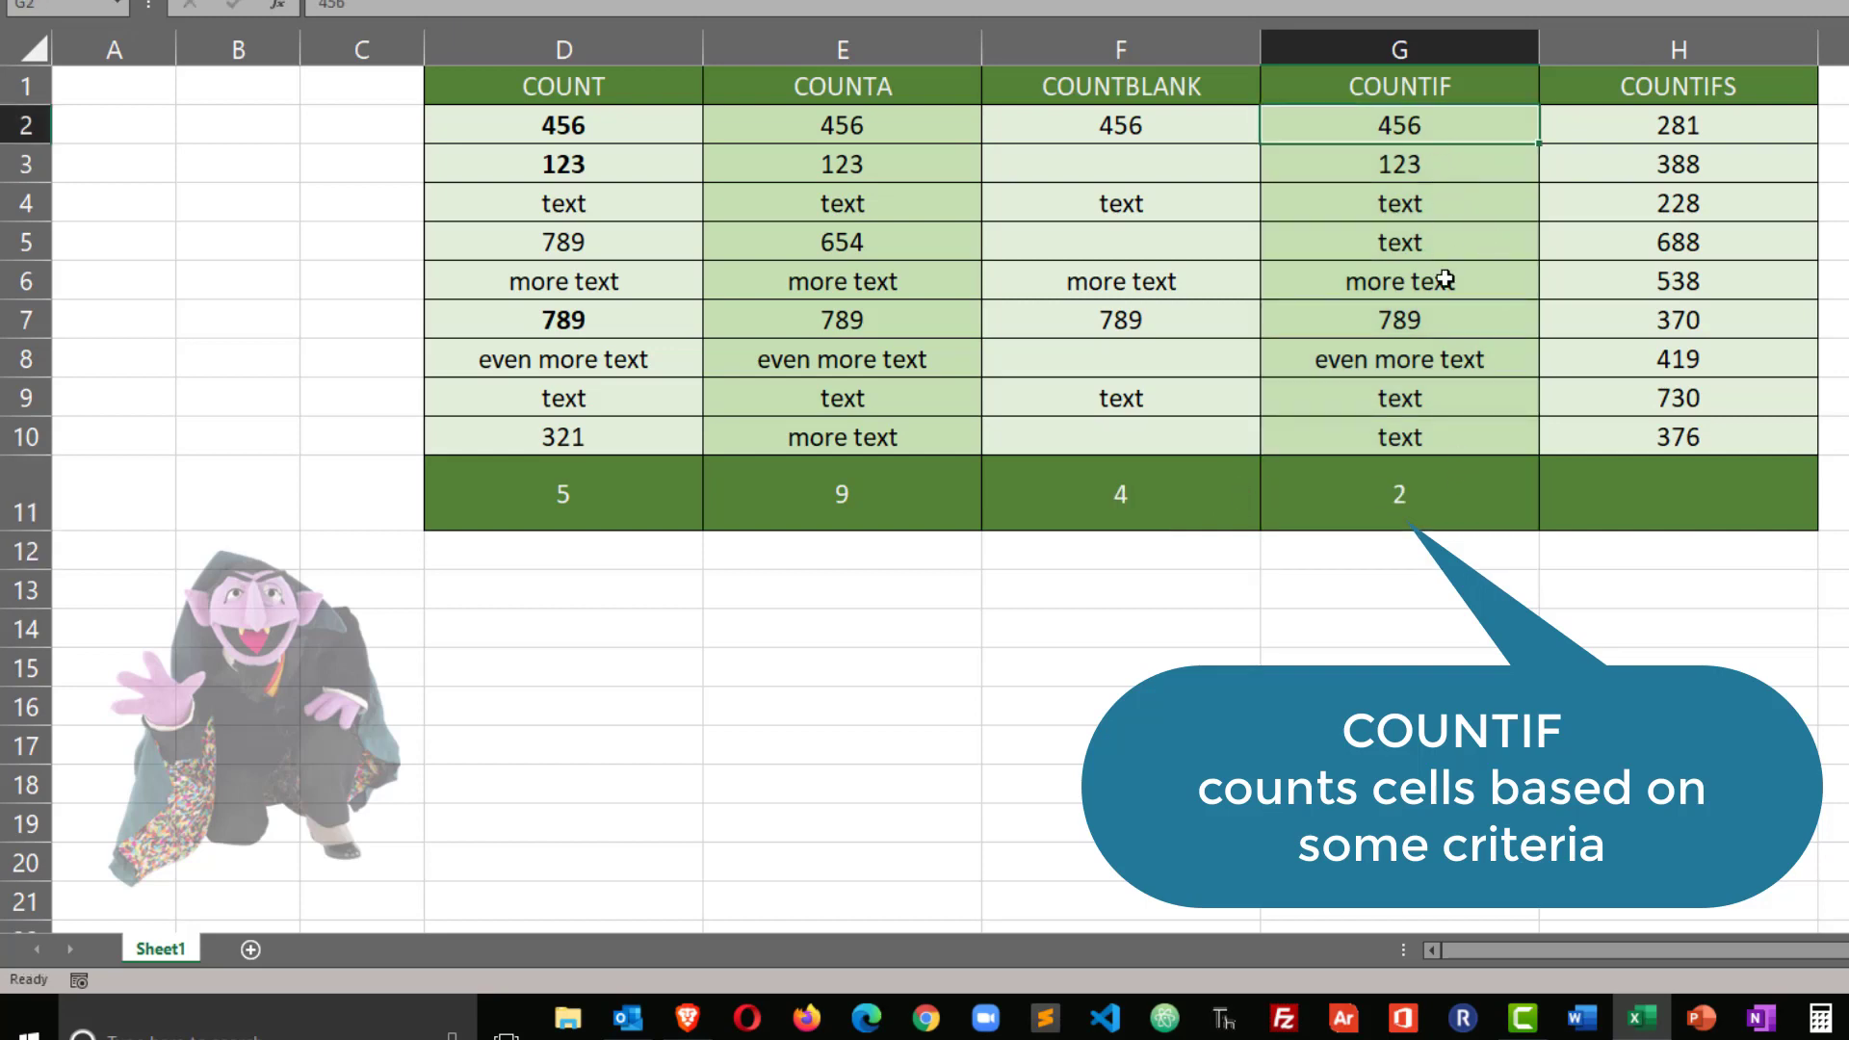
{"action": "left_click", "coordinate": [1441, 319]}
{"action": "double_click", "coordinate": [1411, 479]}
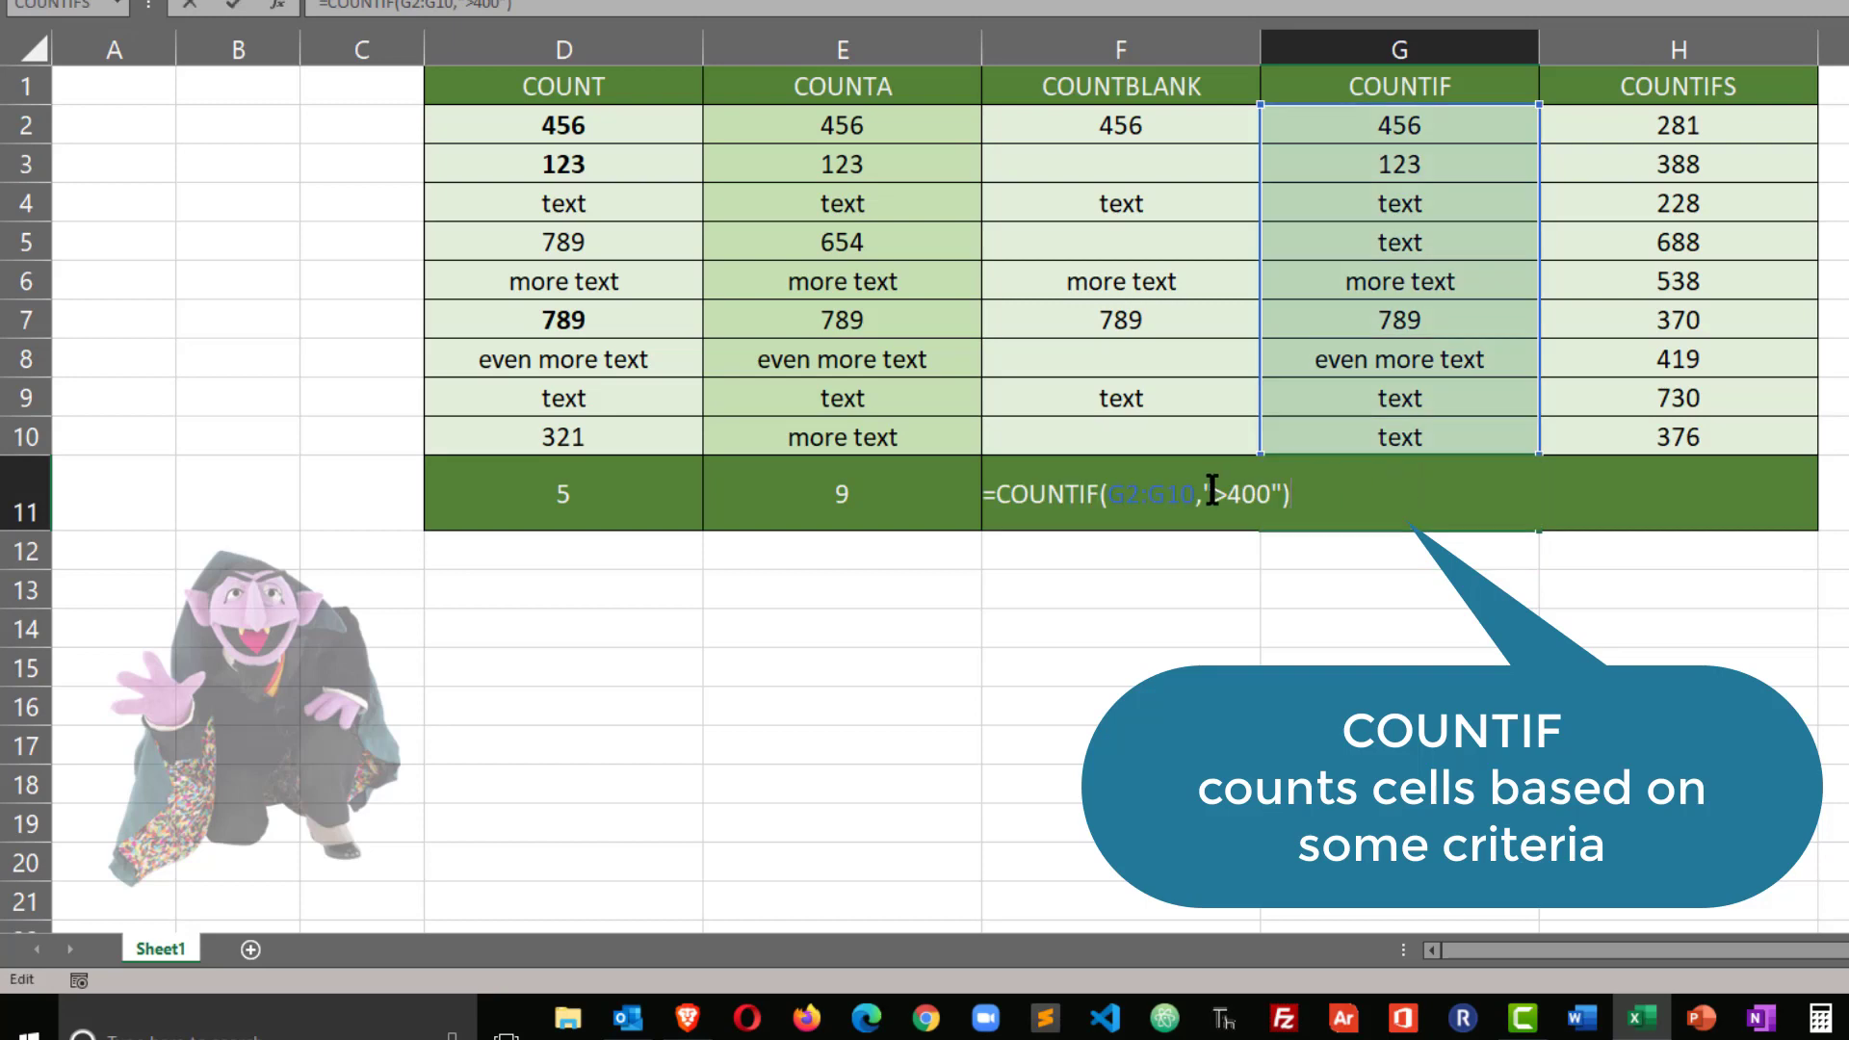
{"action": "left_click_drag", "start_coordinate": [1211, 494], "coordinate": [1270, 494]}
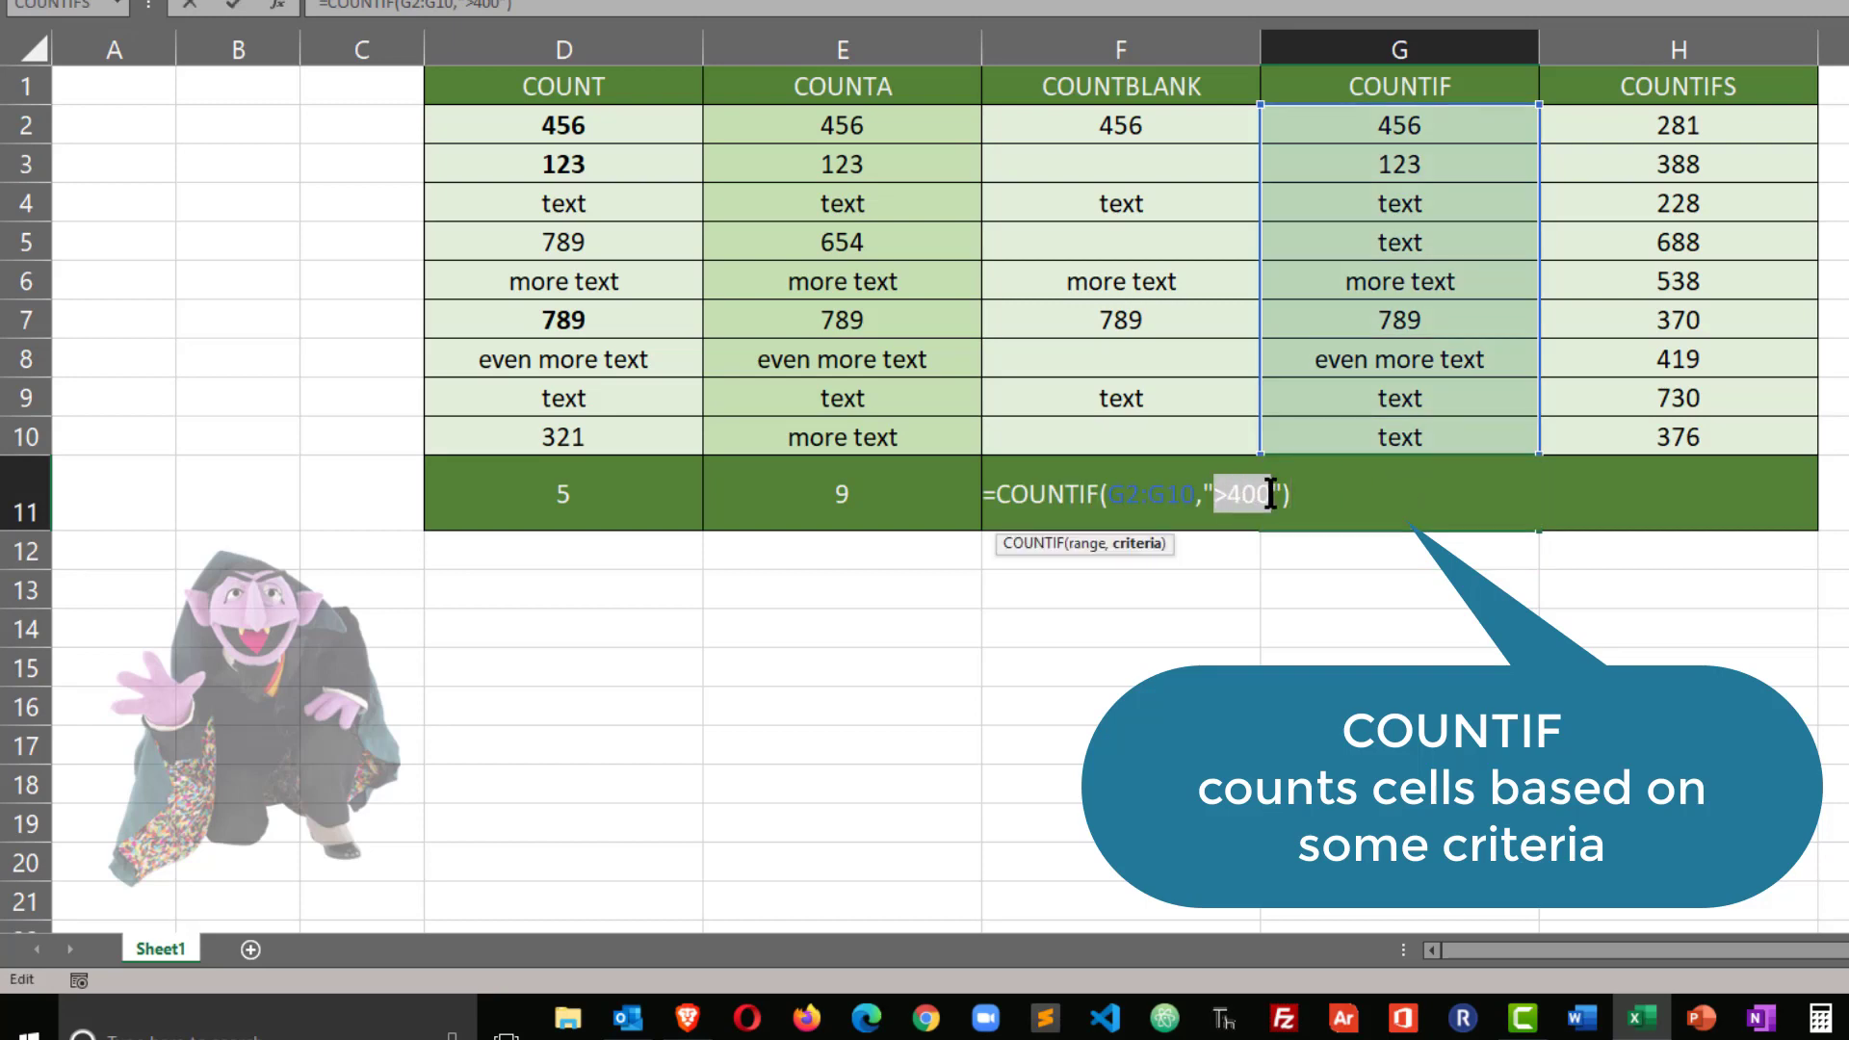
{"action": "type", "text": "text"}
{"action": "key", "text": "Return"}
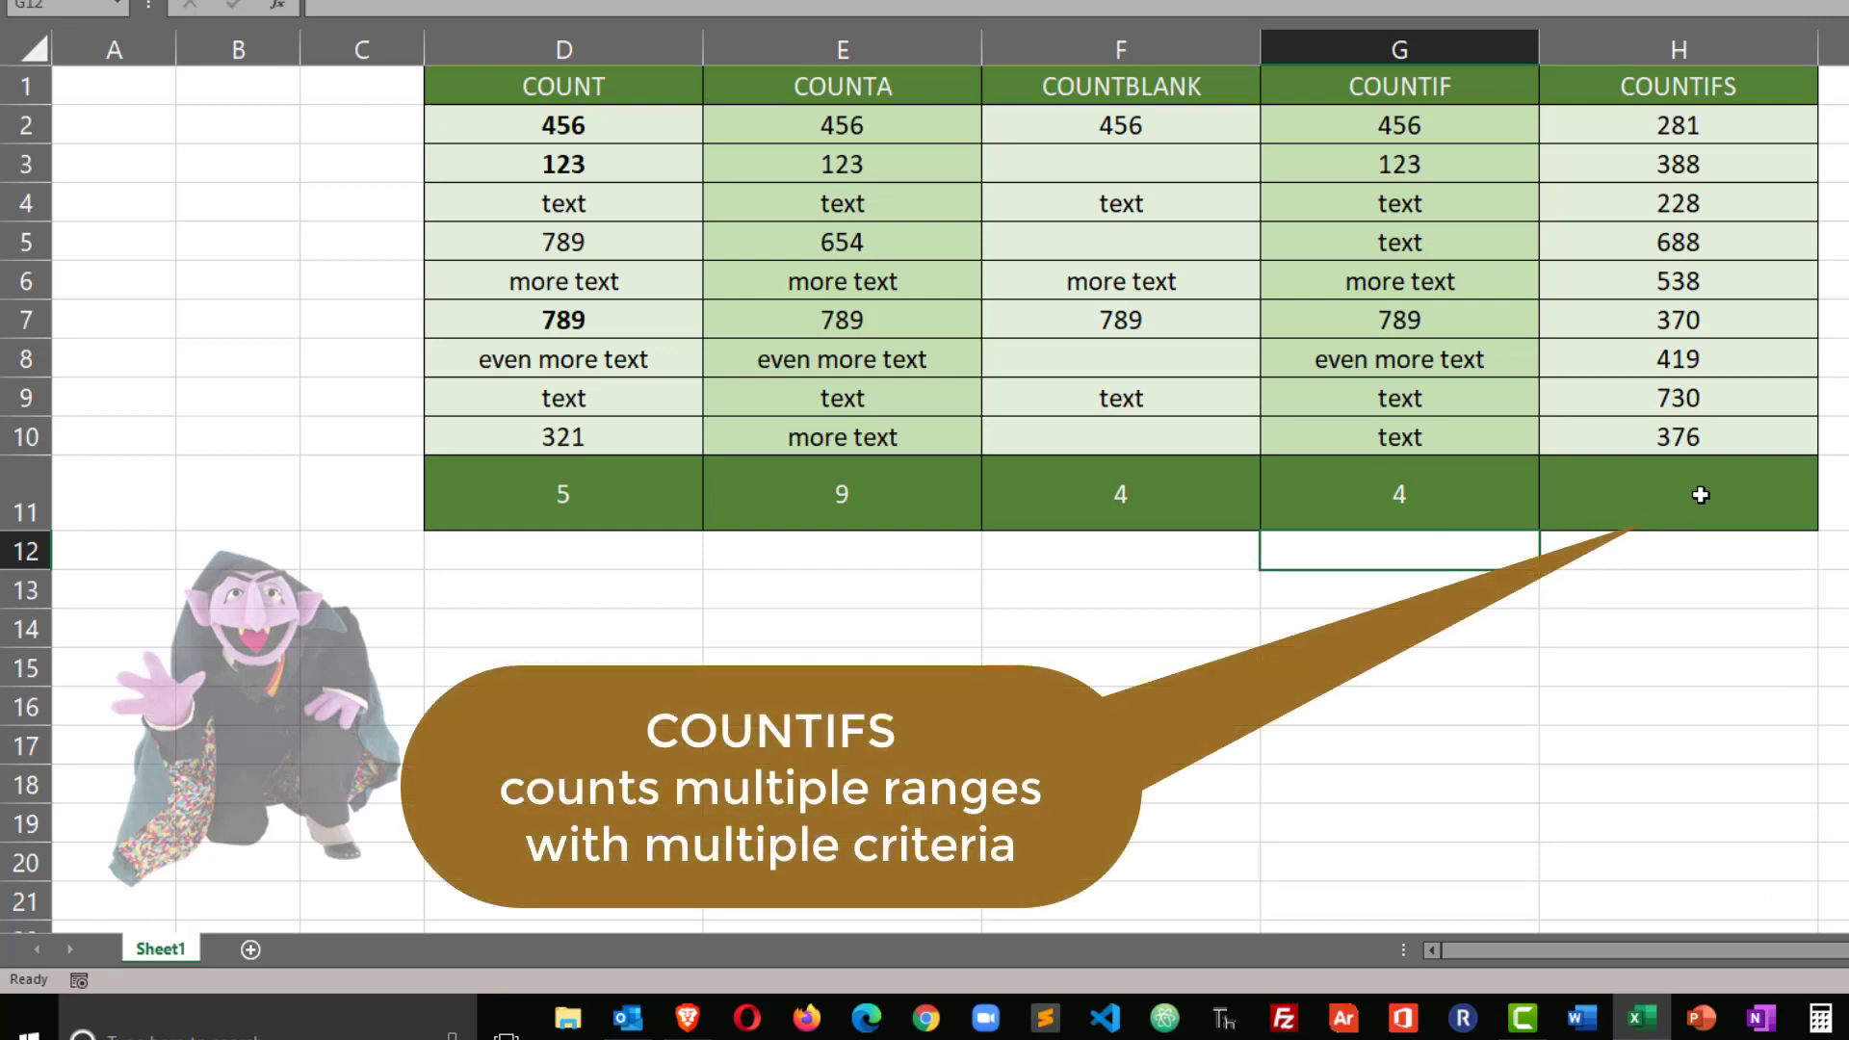
Start =COUNTIFS(G2:G10,"text", in cell H11.
{"action": "left_click", "coordinate": [1700, 495]}
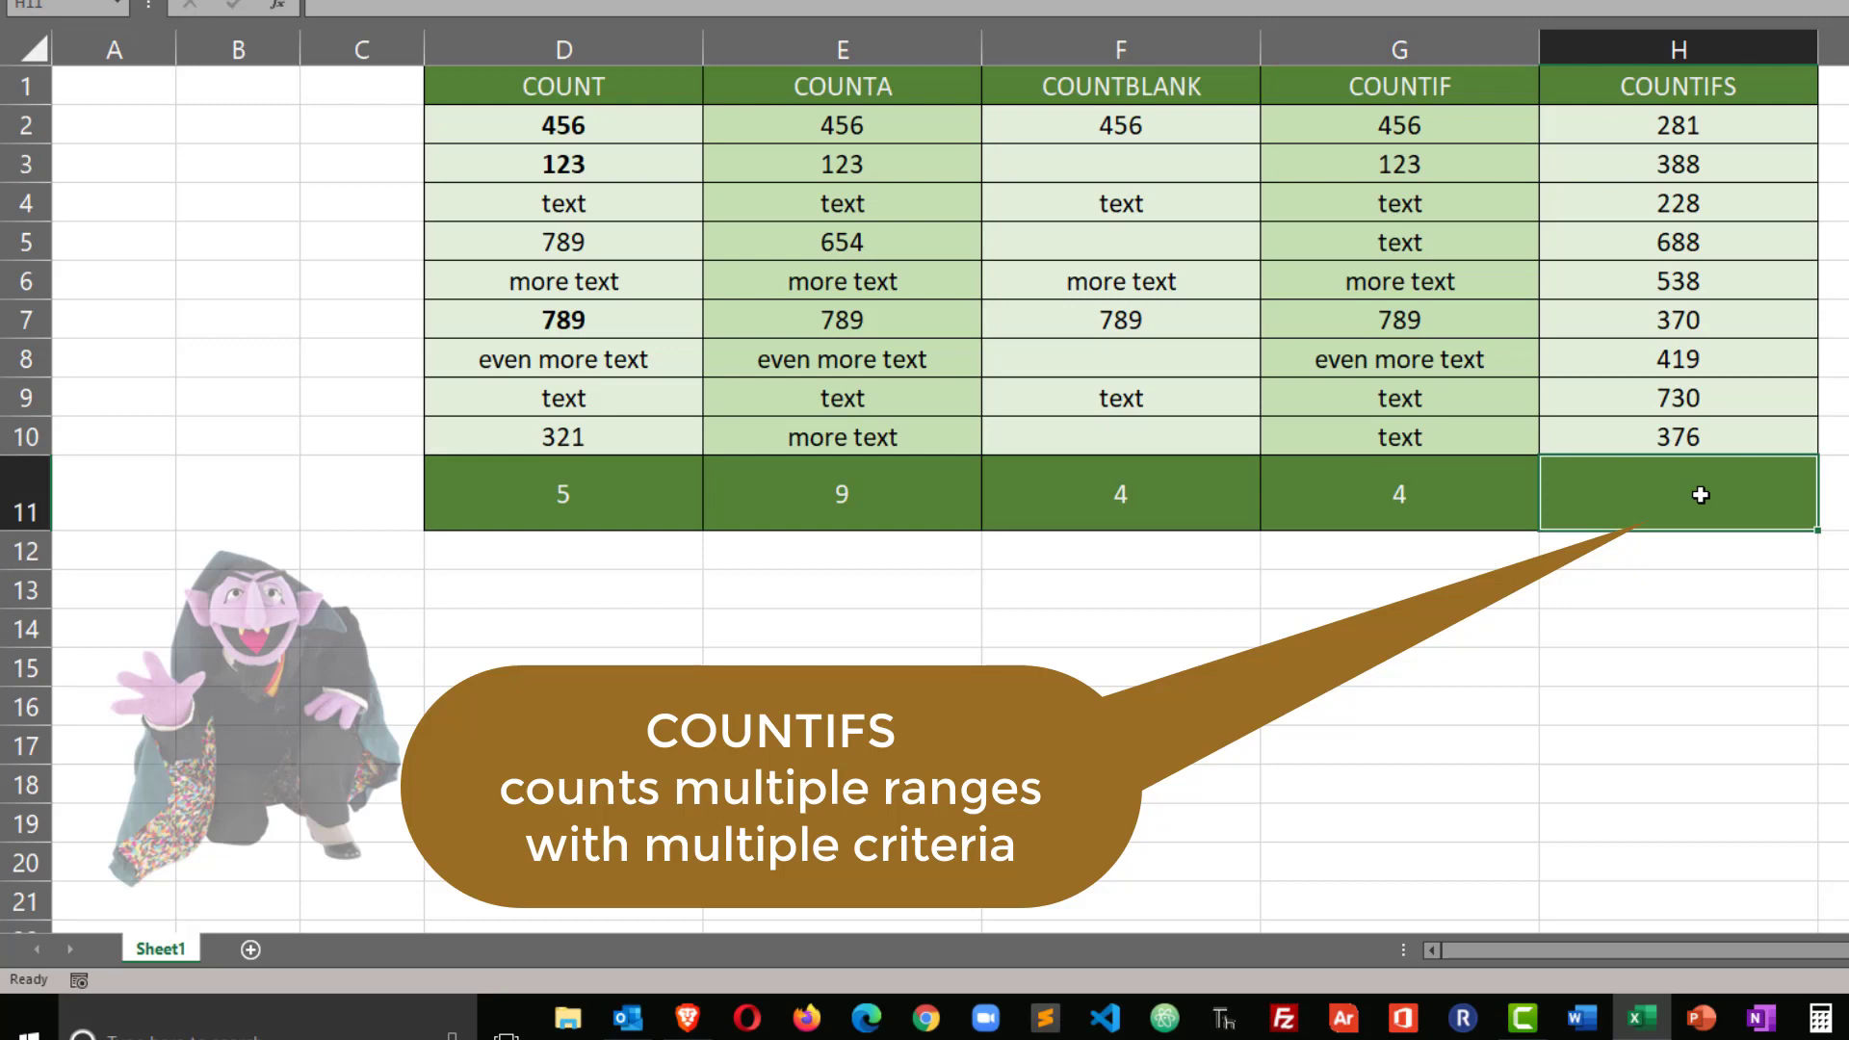
{"action": "type", "text": "=countifs("}
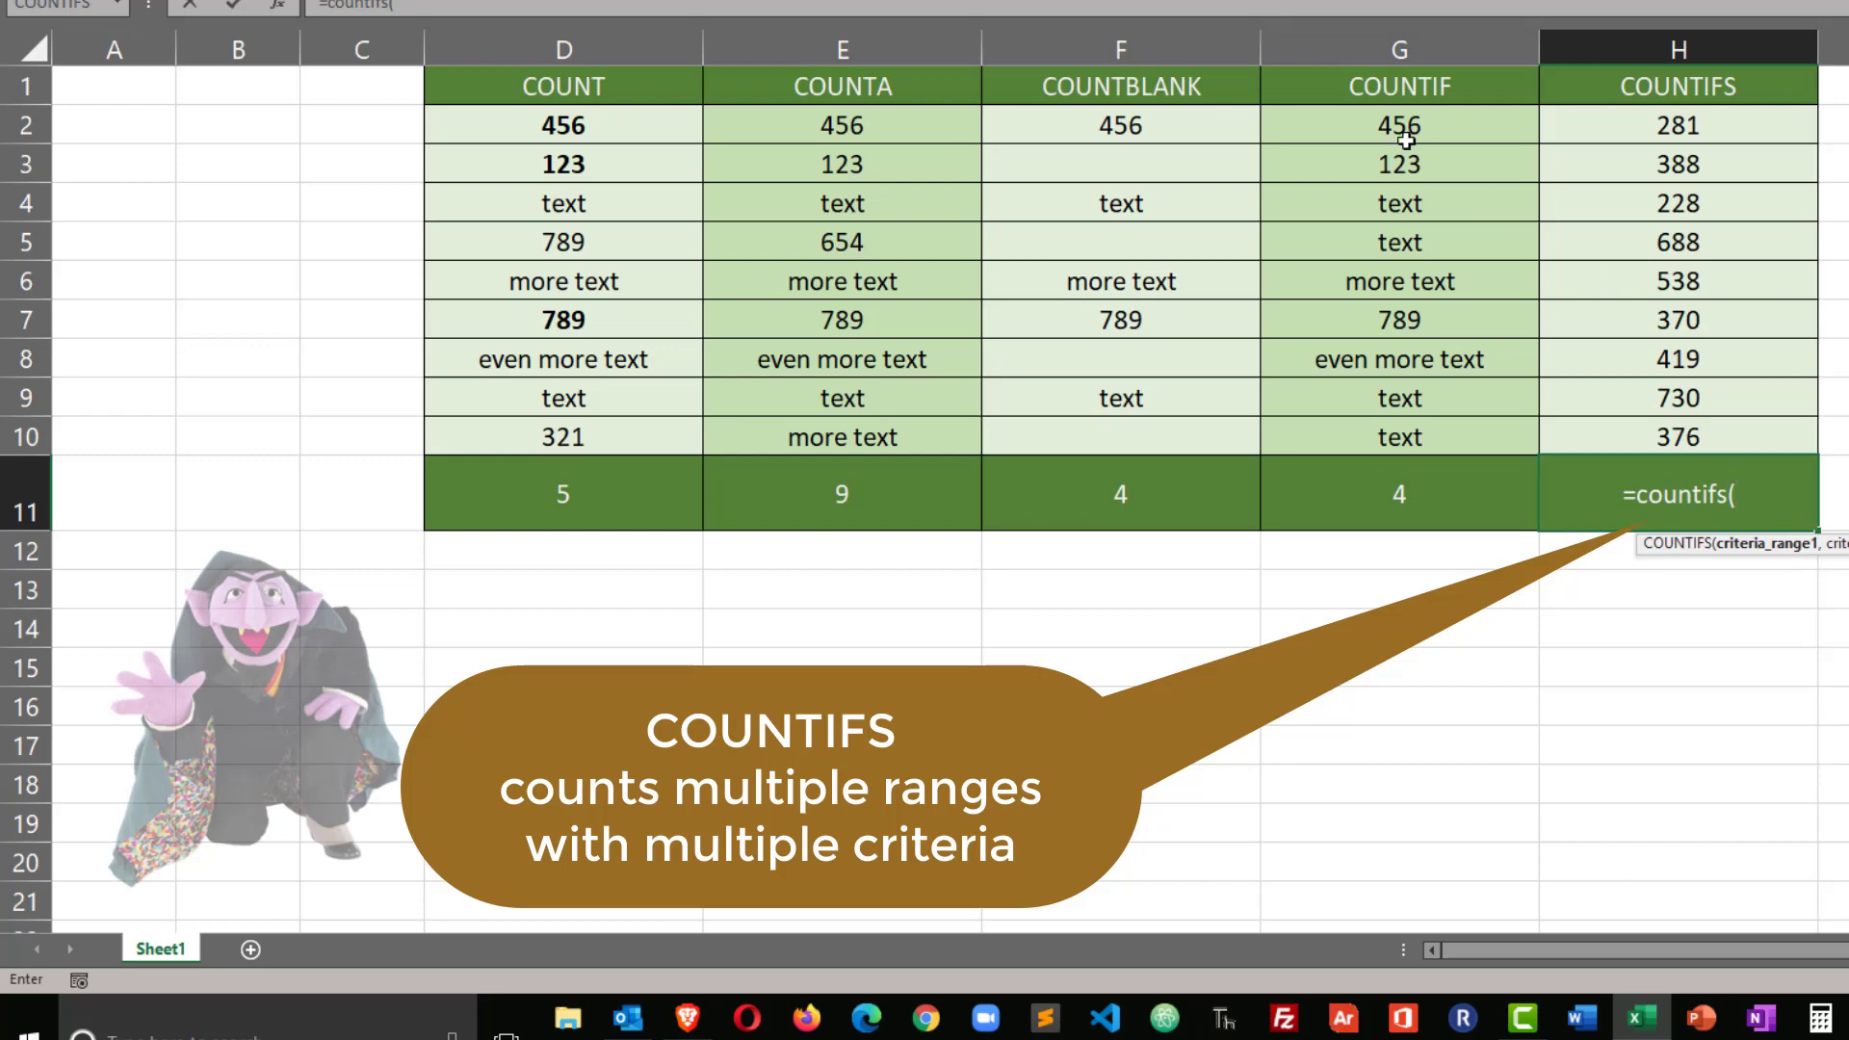
{"action": "left_click_drag", "start_coordinate": [1392, 126], "coordinate": [1395, 430]}
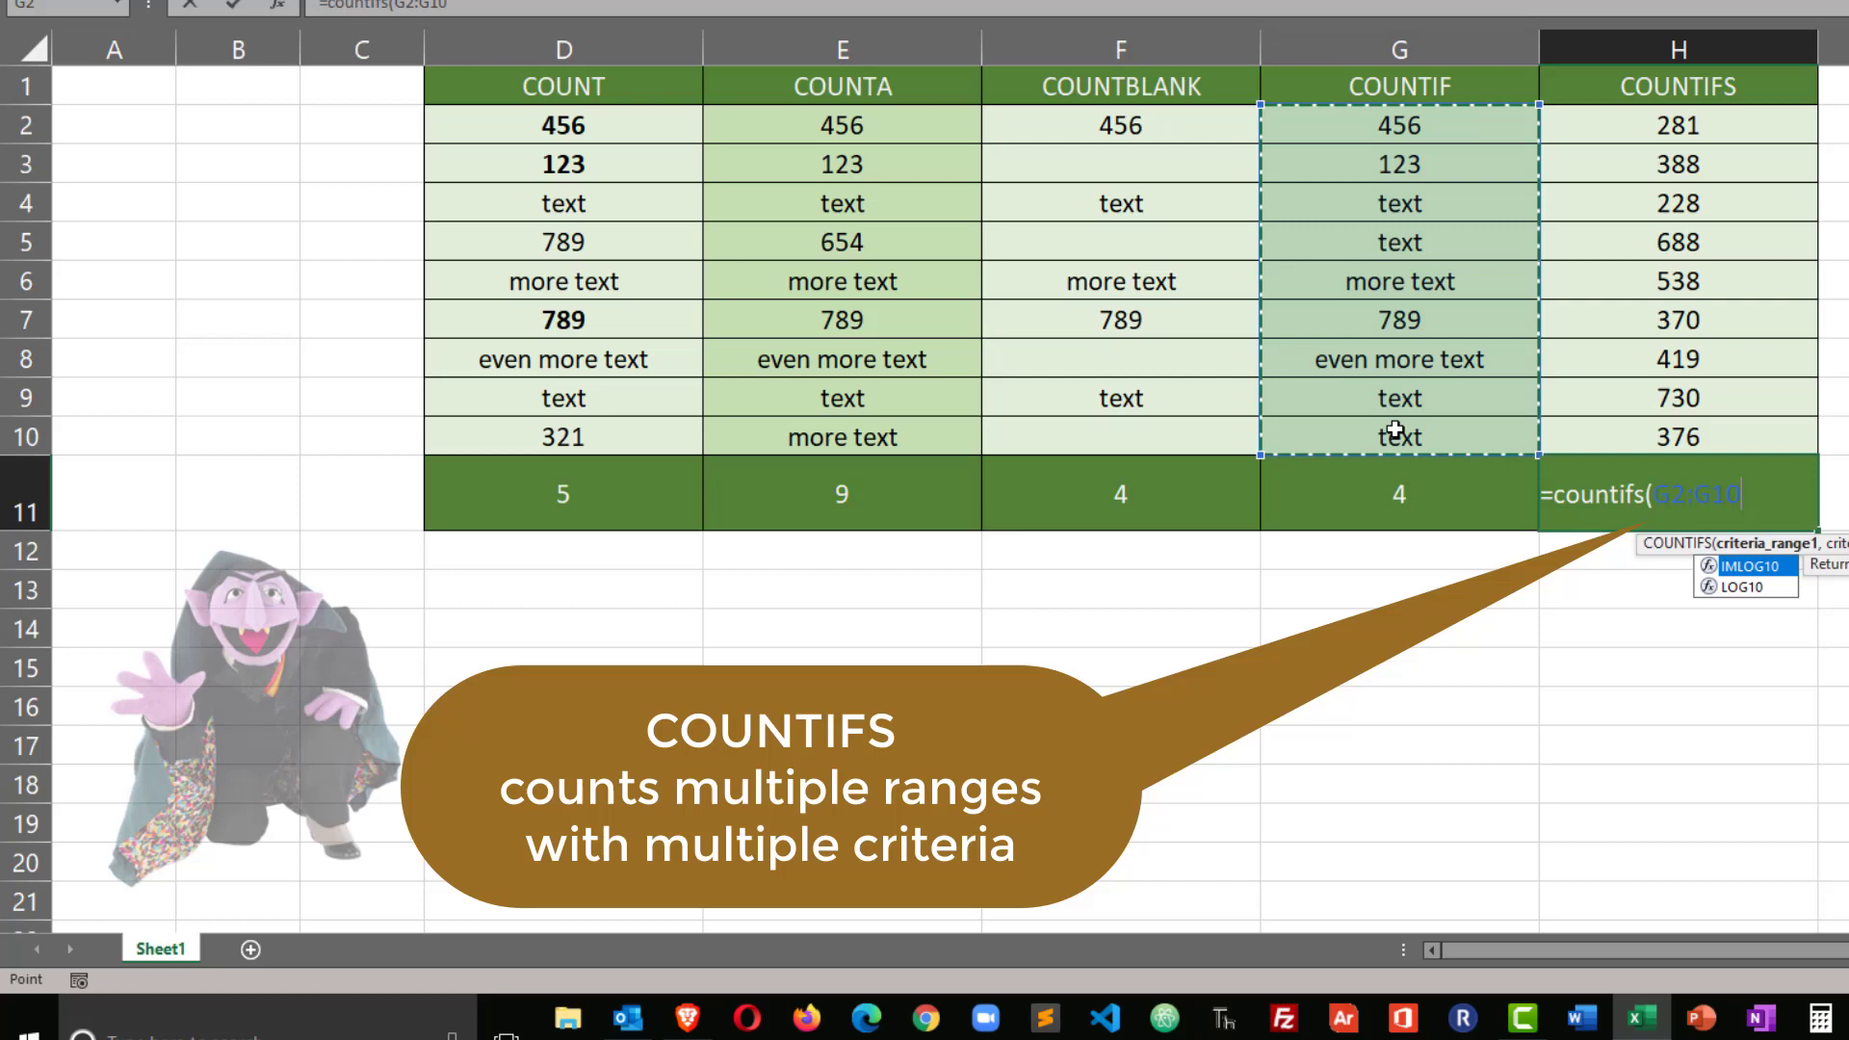
{"action": "type", "text": ",\""}
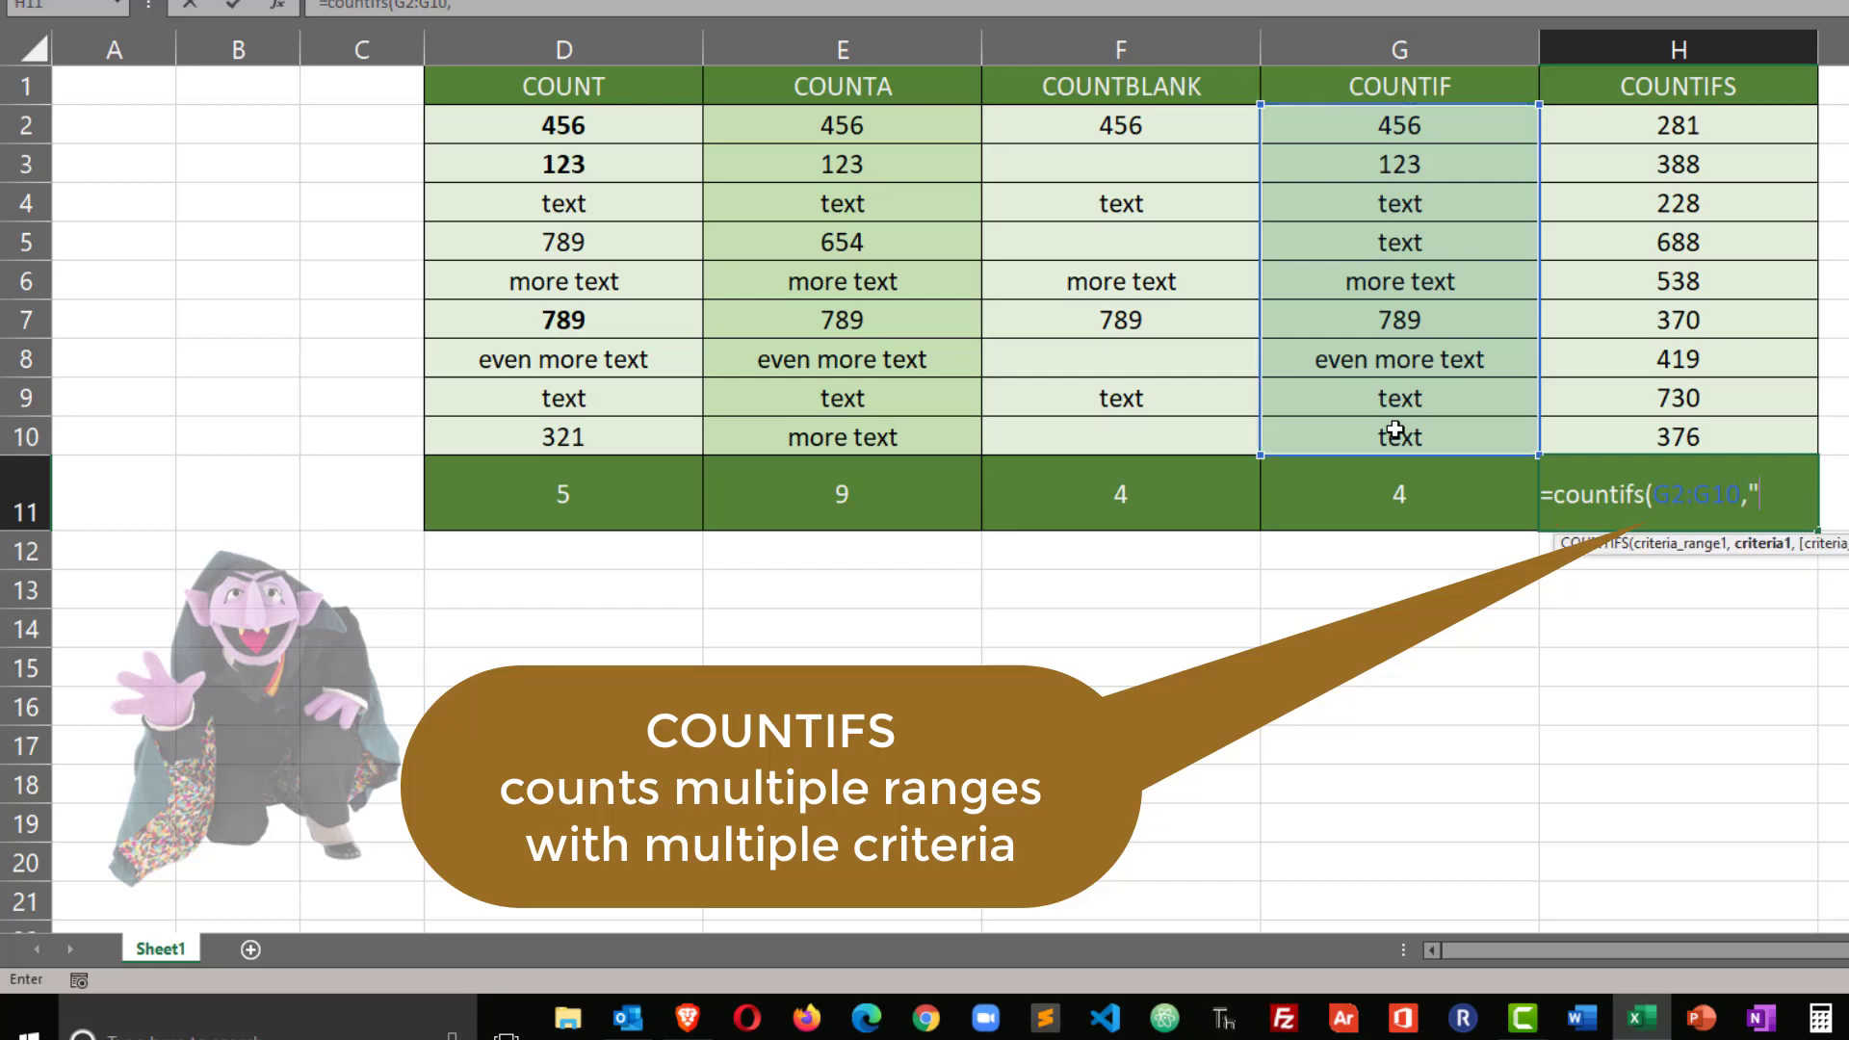
{"action": "type", "text": "text\","}
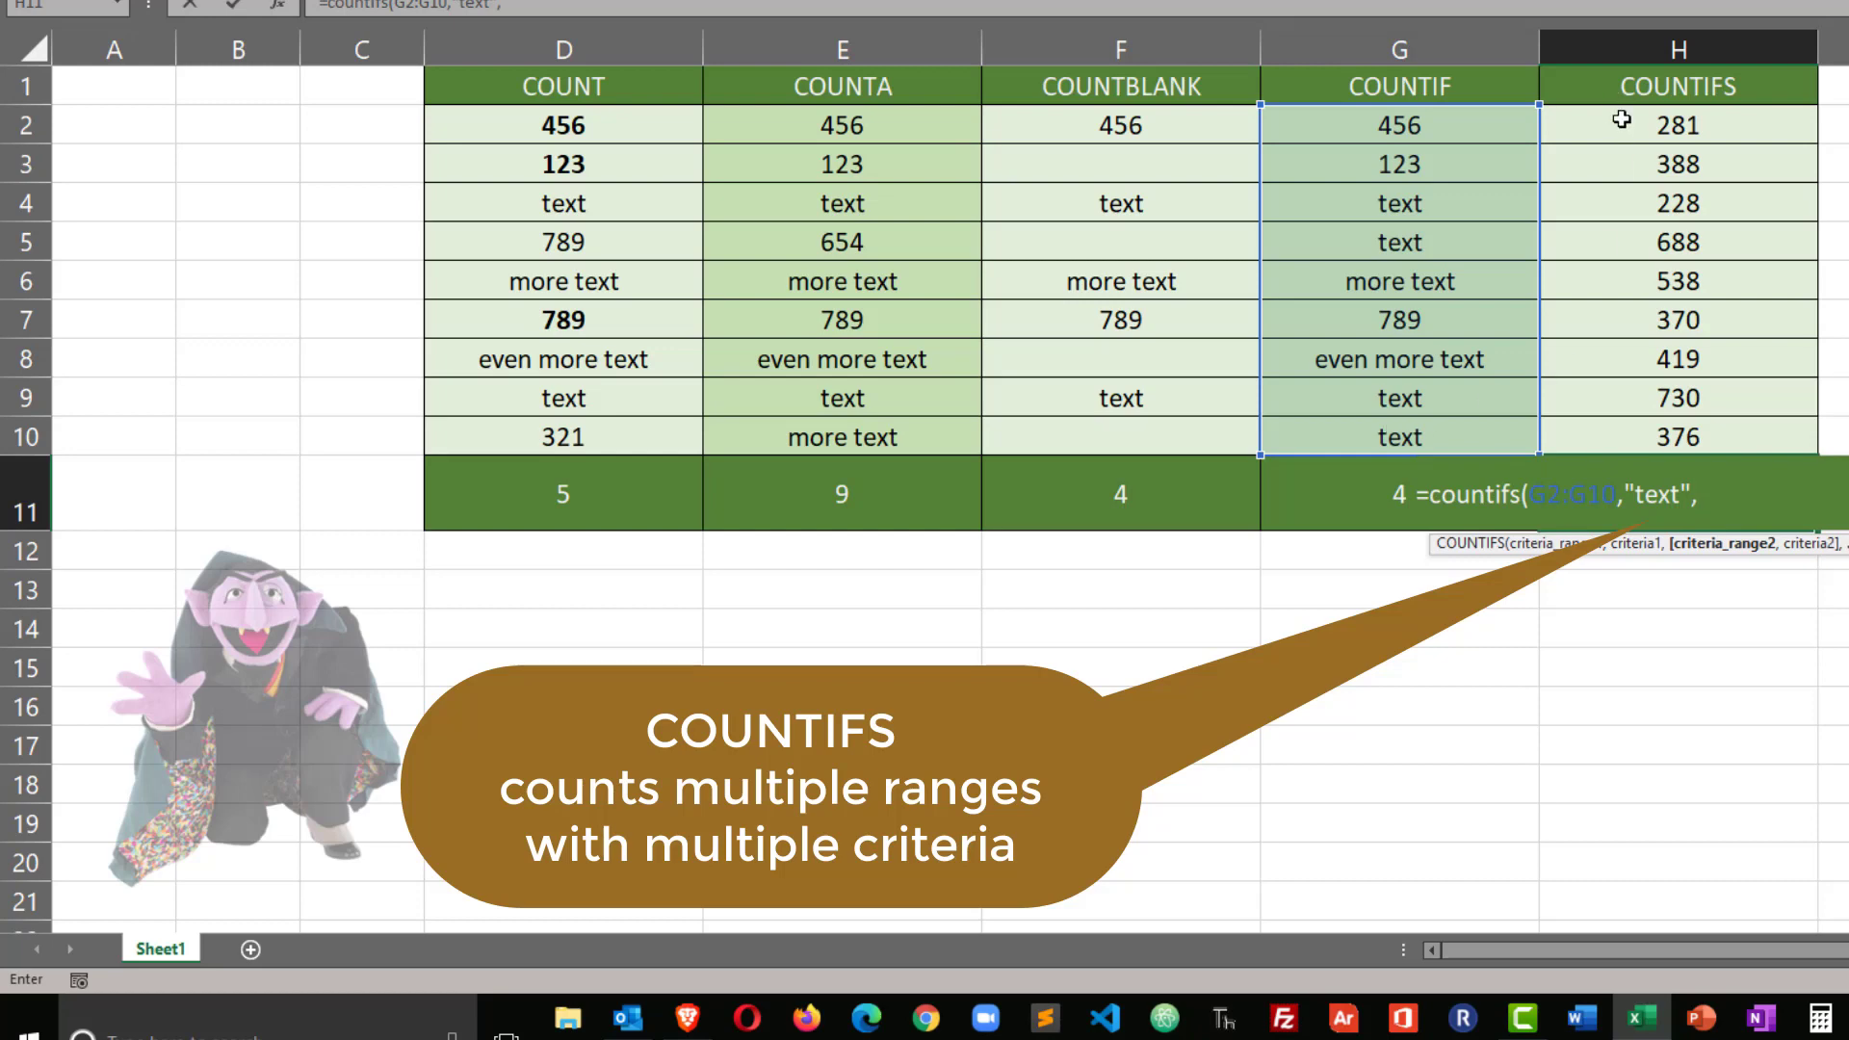
Finish the formula as =COUNTIFS(G2:G10,"text",H2:H10,">500"), returning 2.
{"action": "left_click_drag", "start_coordinate": [1624, 121], "coordinate": [1624, 436]}
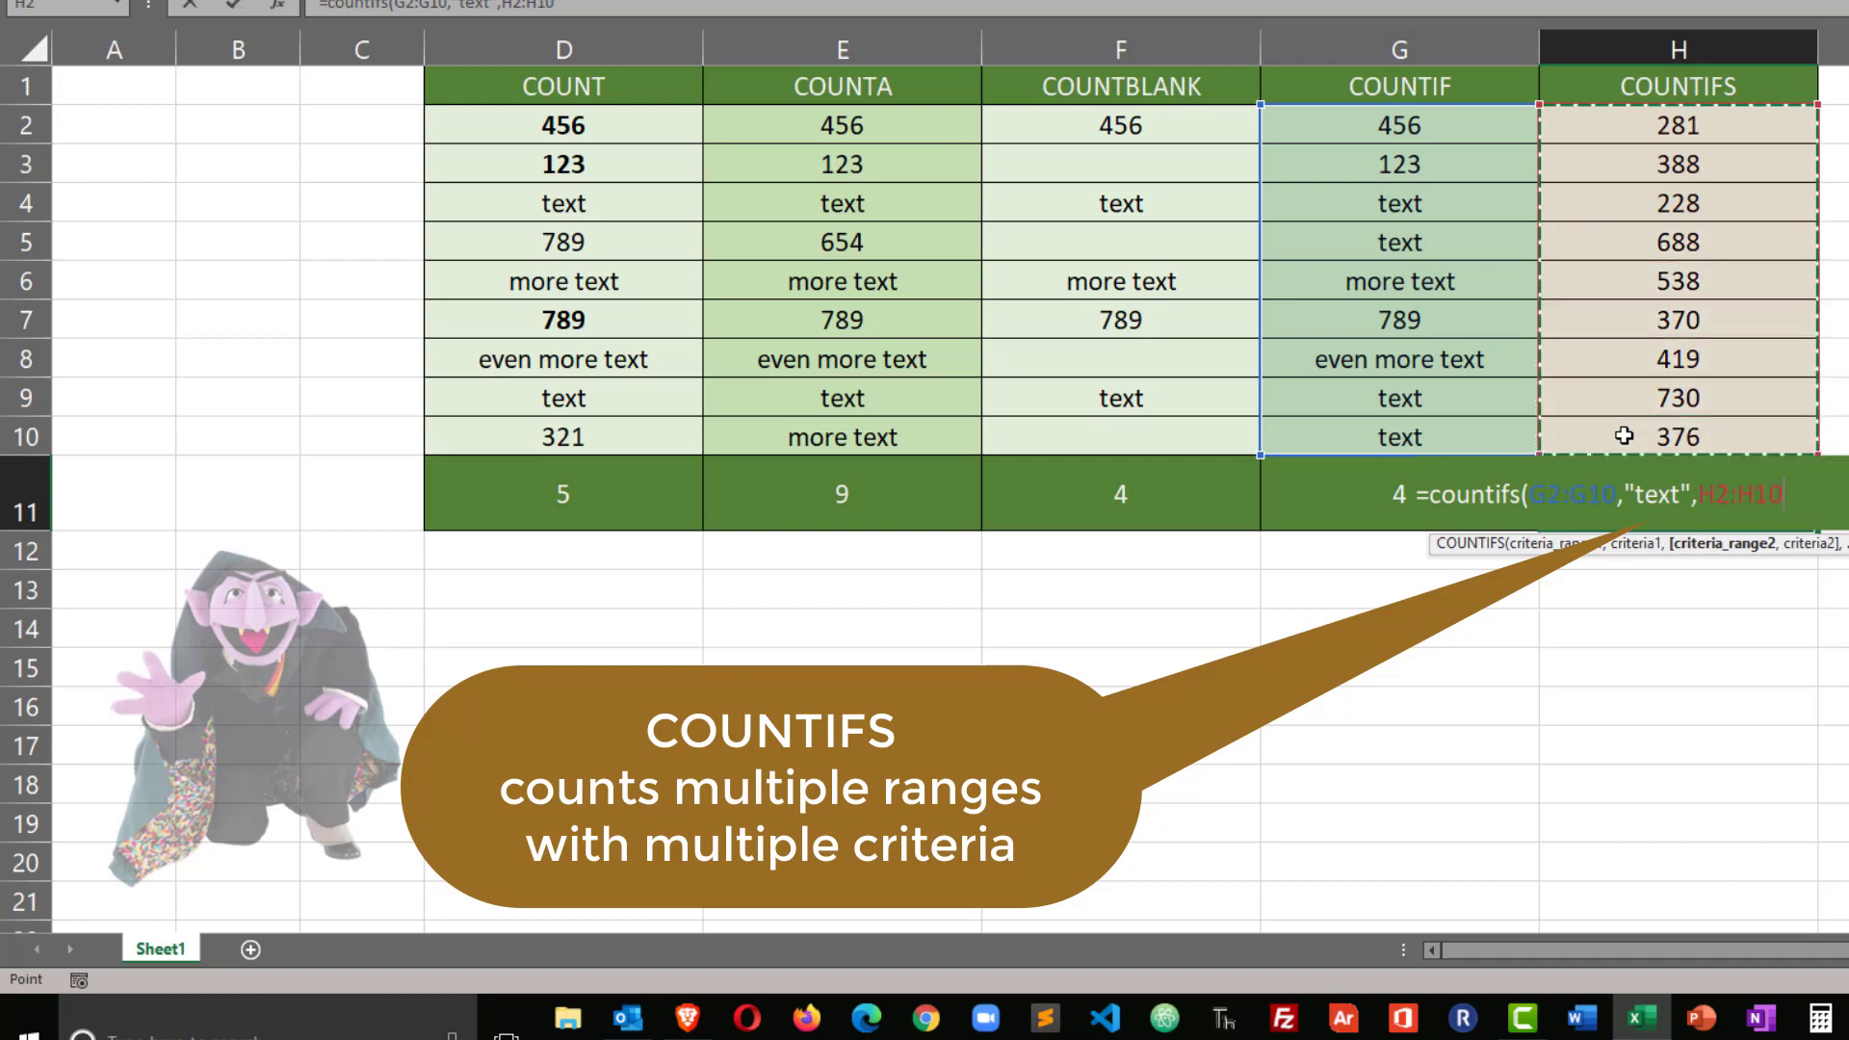
{"action": "type", "text": ","}
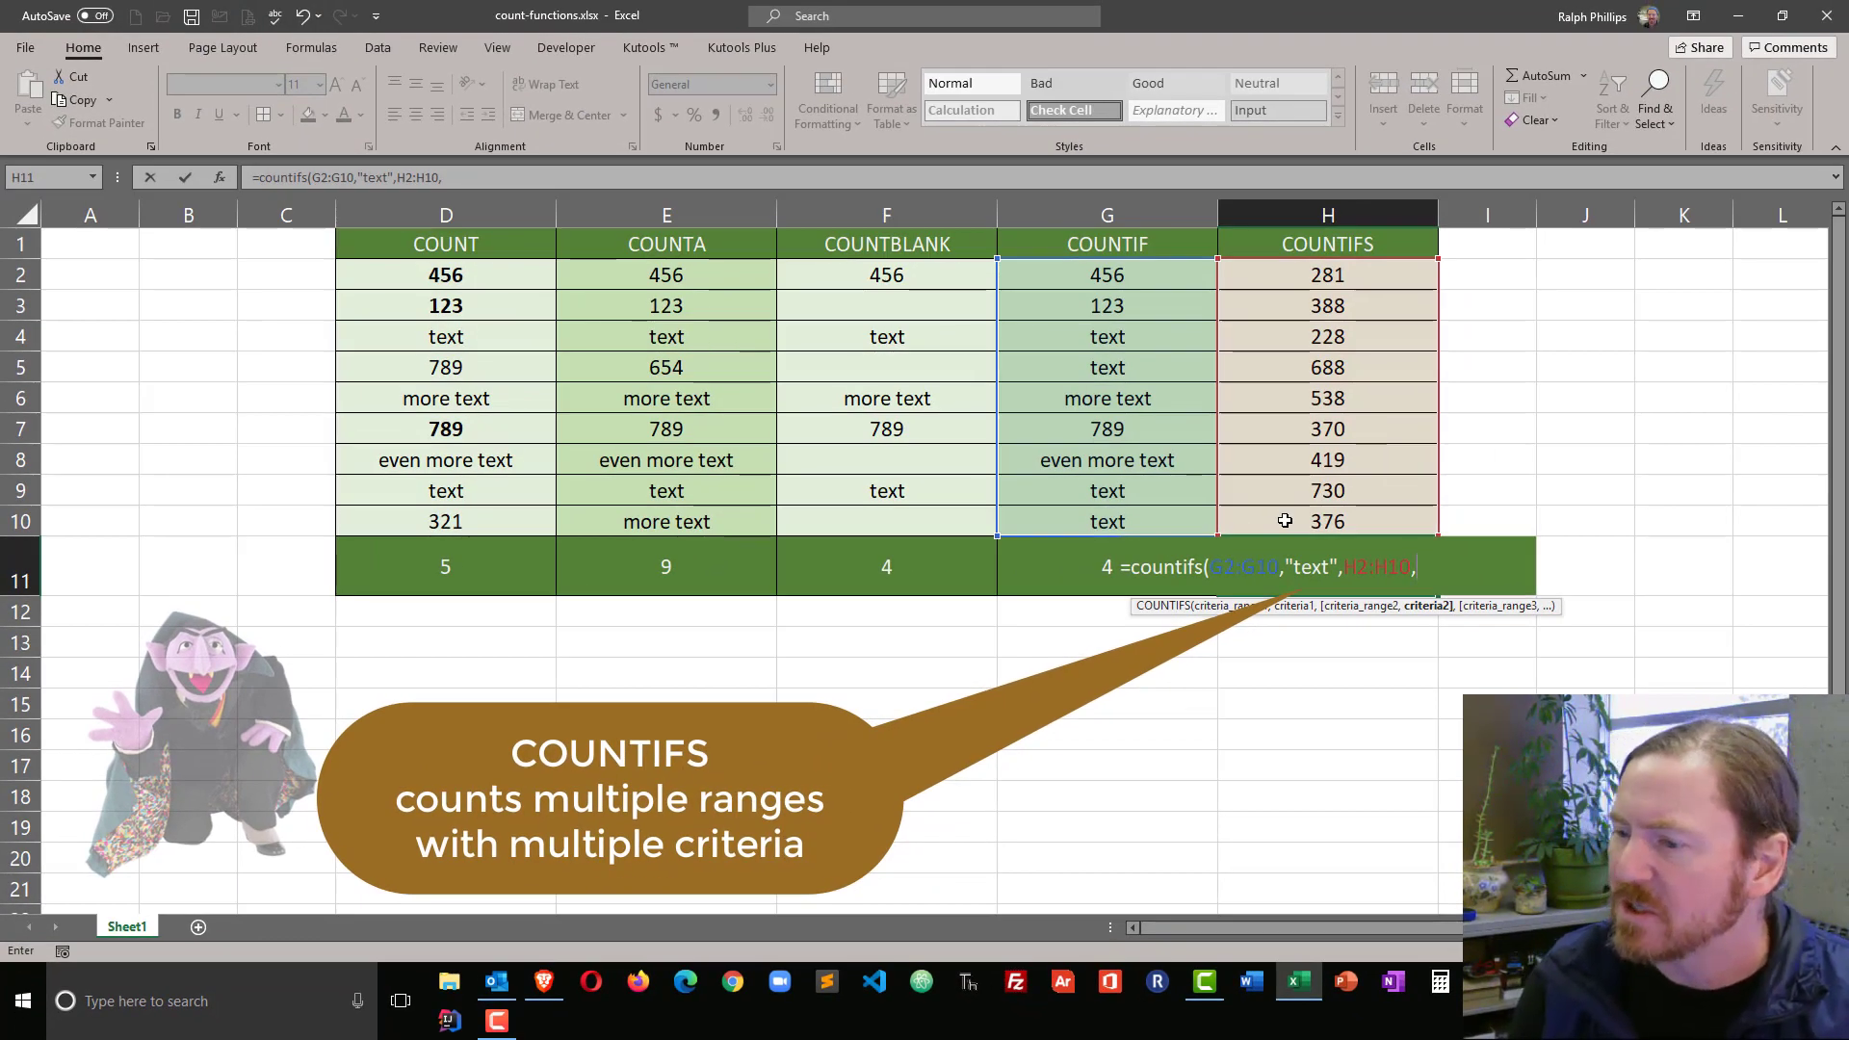
{"action": "type", "text": "\">500\""}
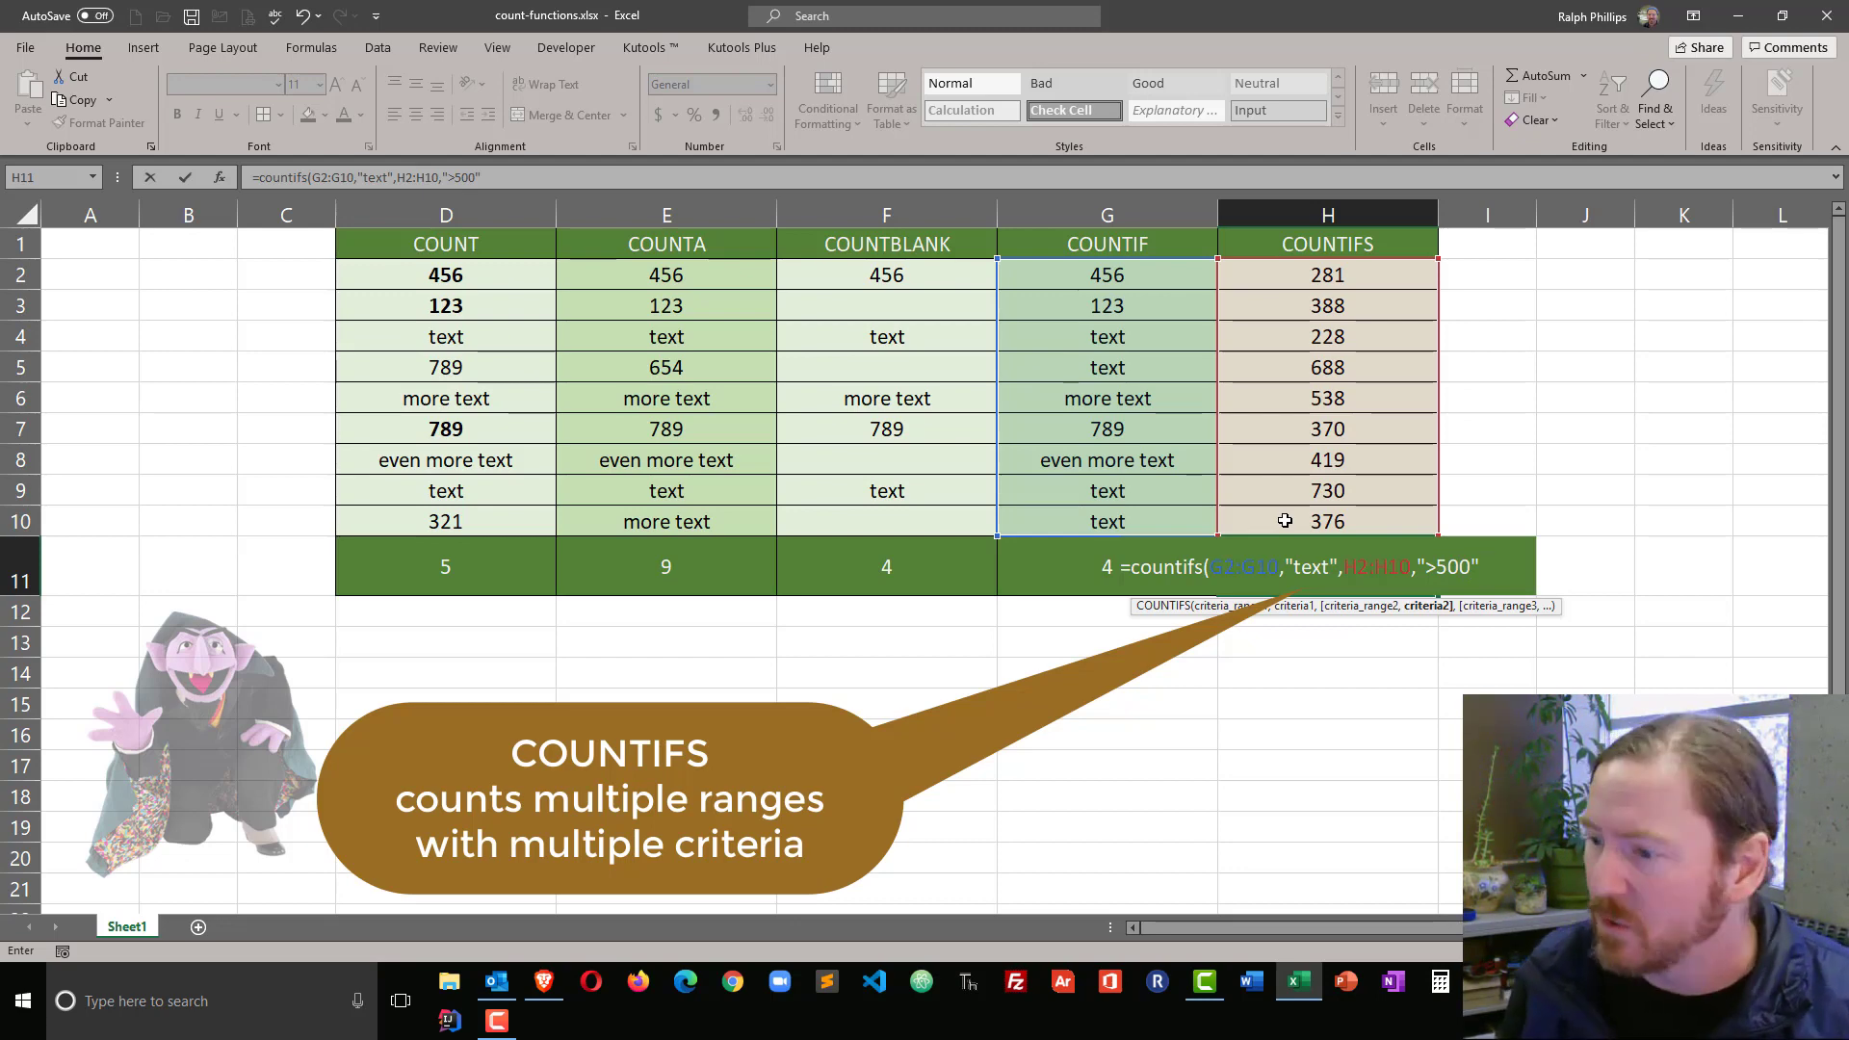
{"action": "type", "text": ")"}
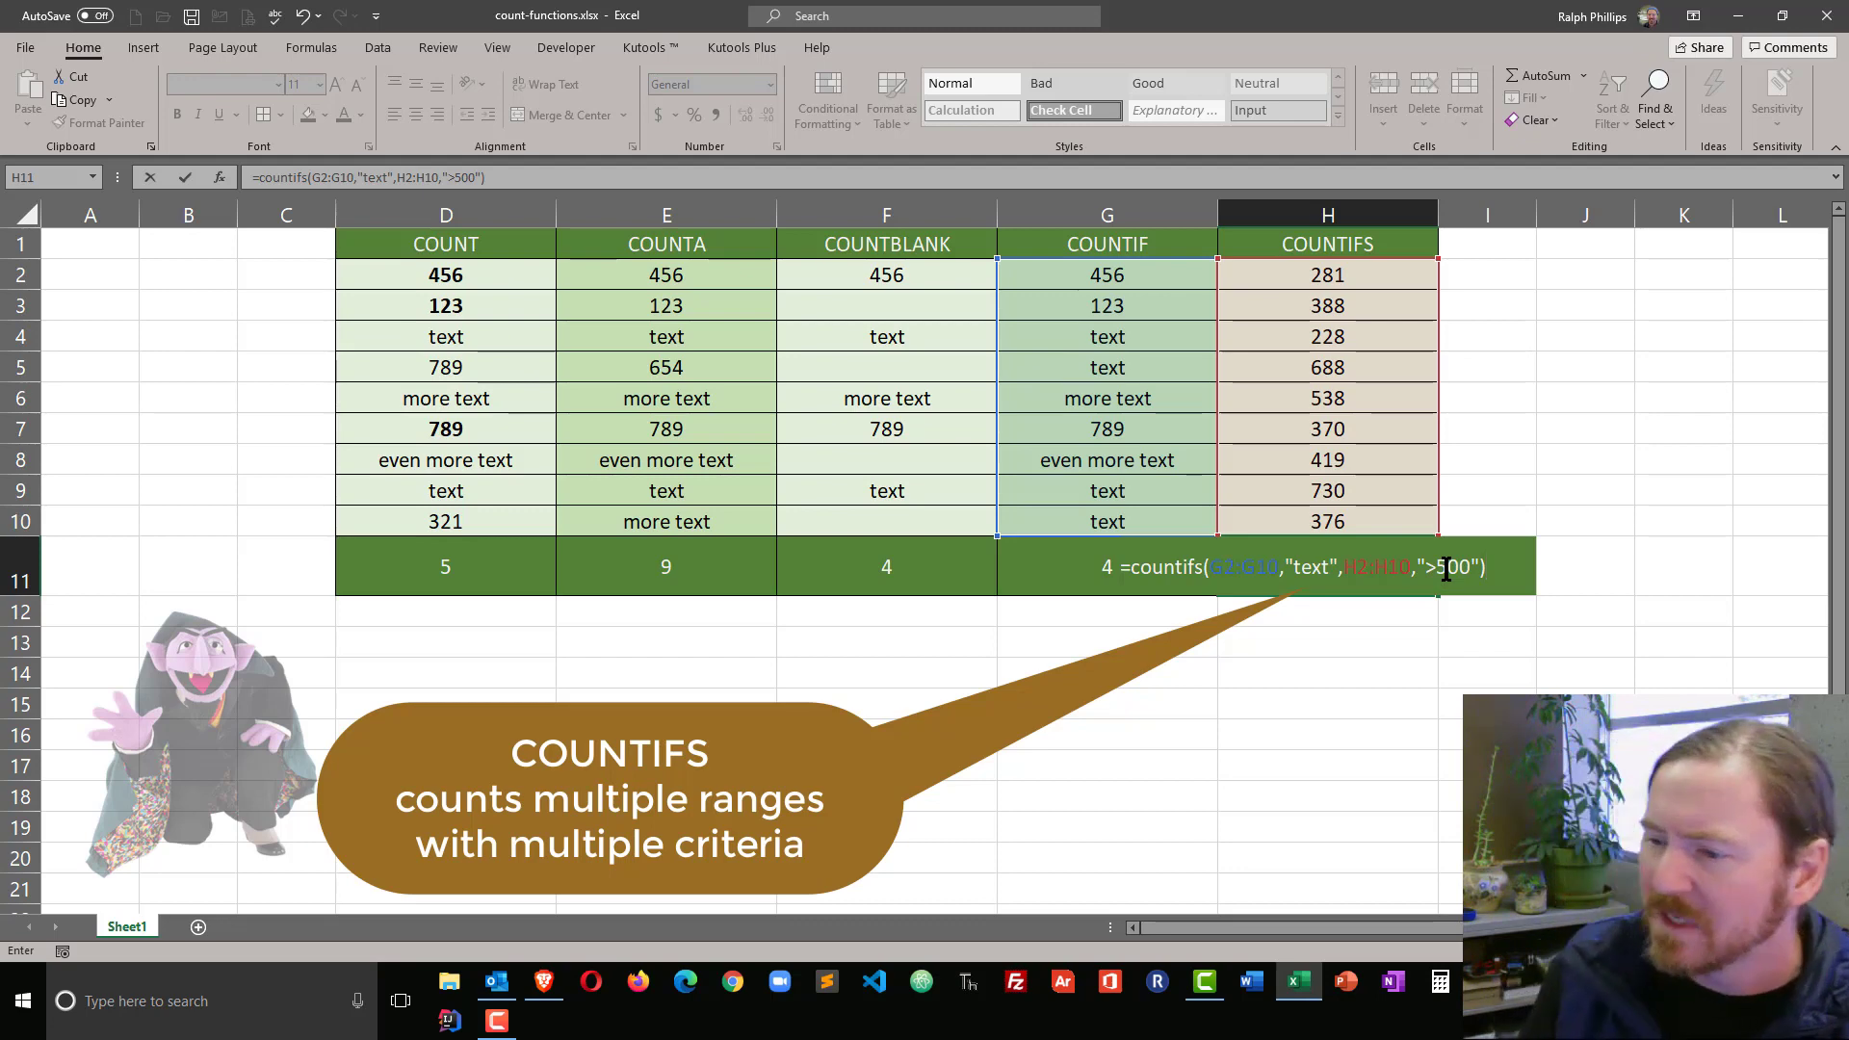
{"action": "key", "text": "Return"}
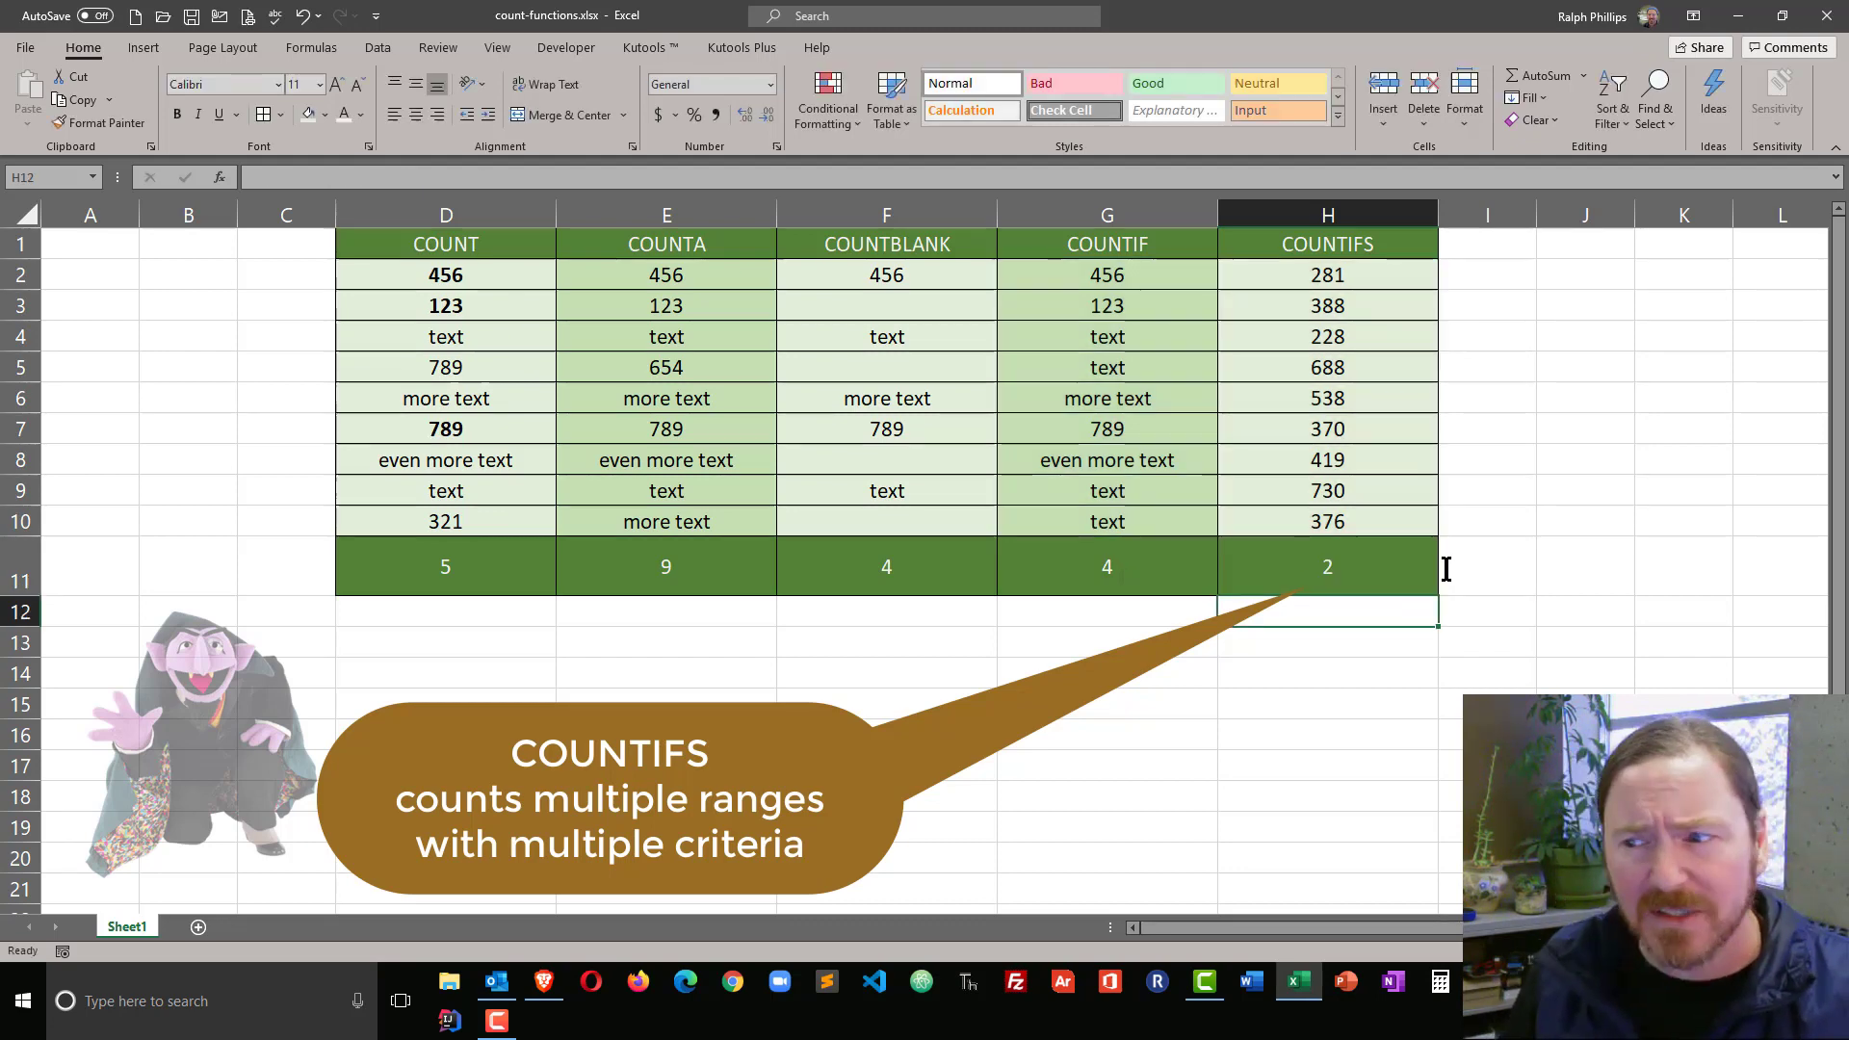
Bold the G and H cells of rows 4, 5, 9 and 10.
{"action": "left_click_drag", "start_coordinate": [1076, 334], "coordinate": [1280, 361]}
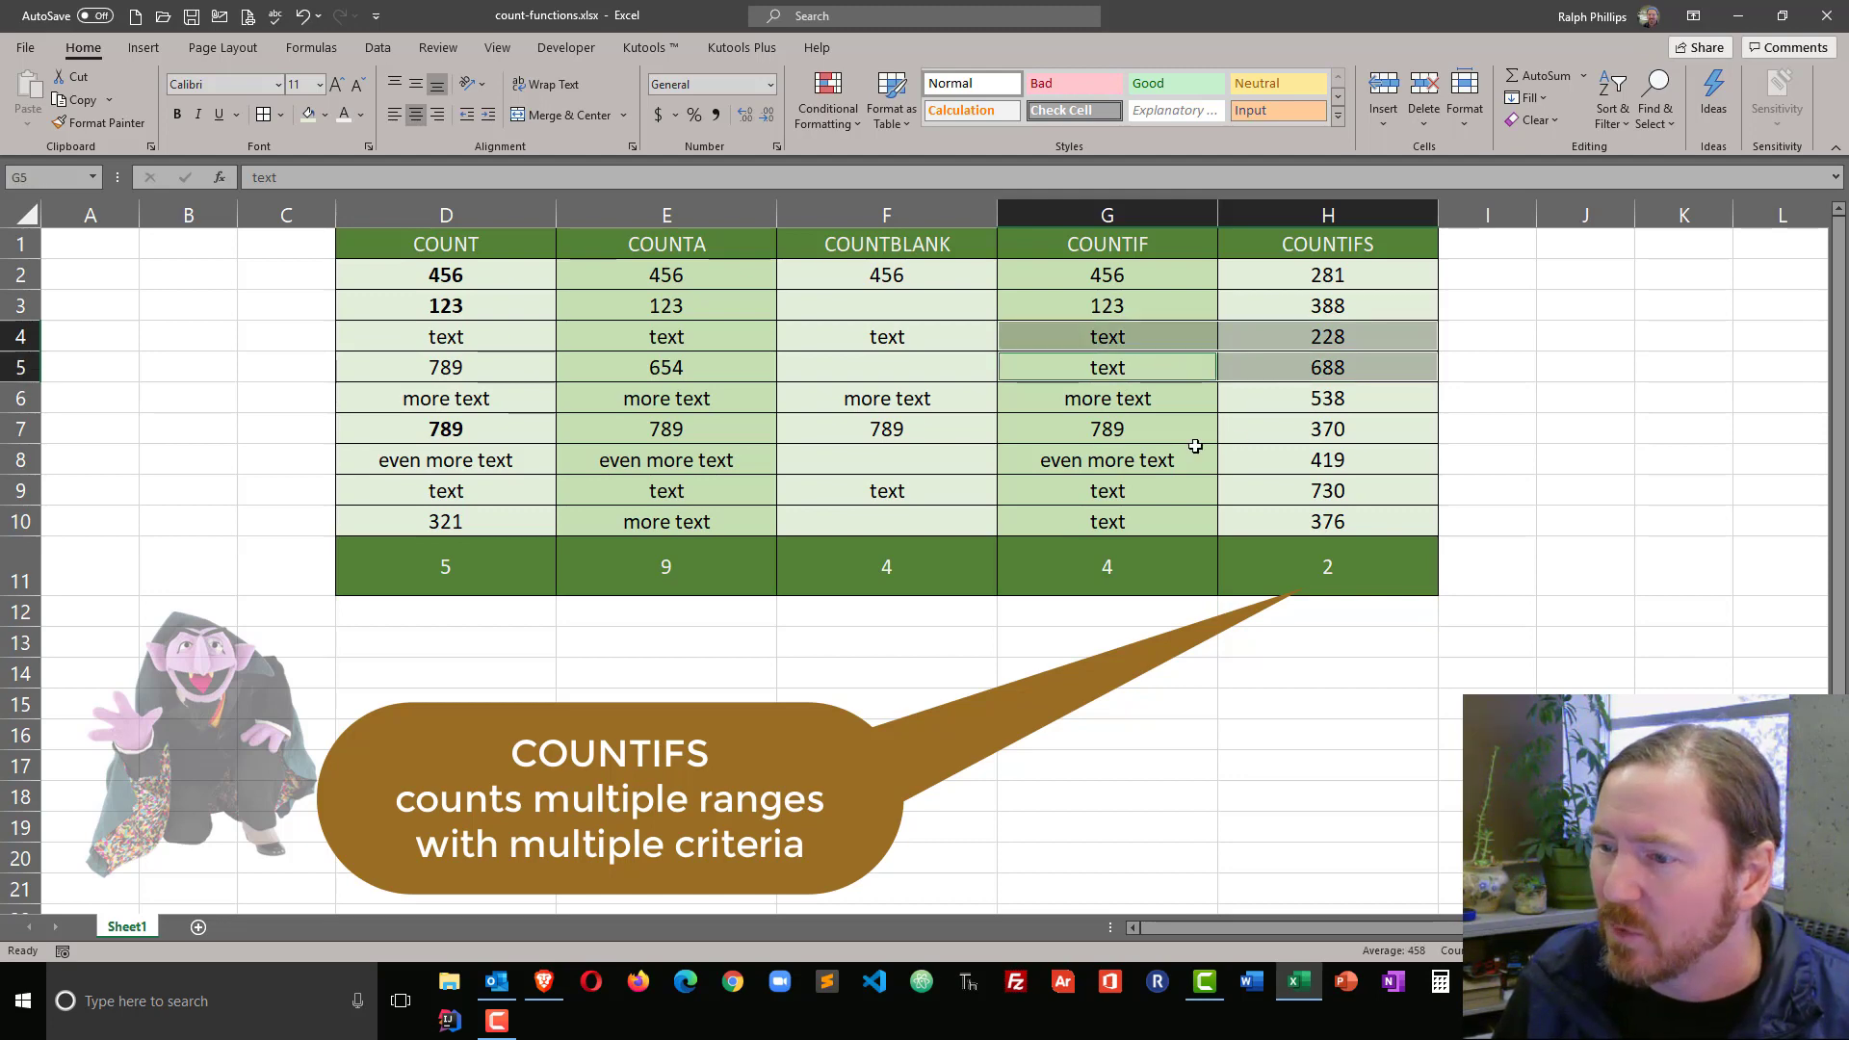
{"action": "left_click_drag", "start_coordinate": [1155, 488], "coordinate": [1242, 522], "text": "ctrl"}
{"action": "left_click", "coordinate": [1209, 520], "text": "ctrl"}
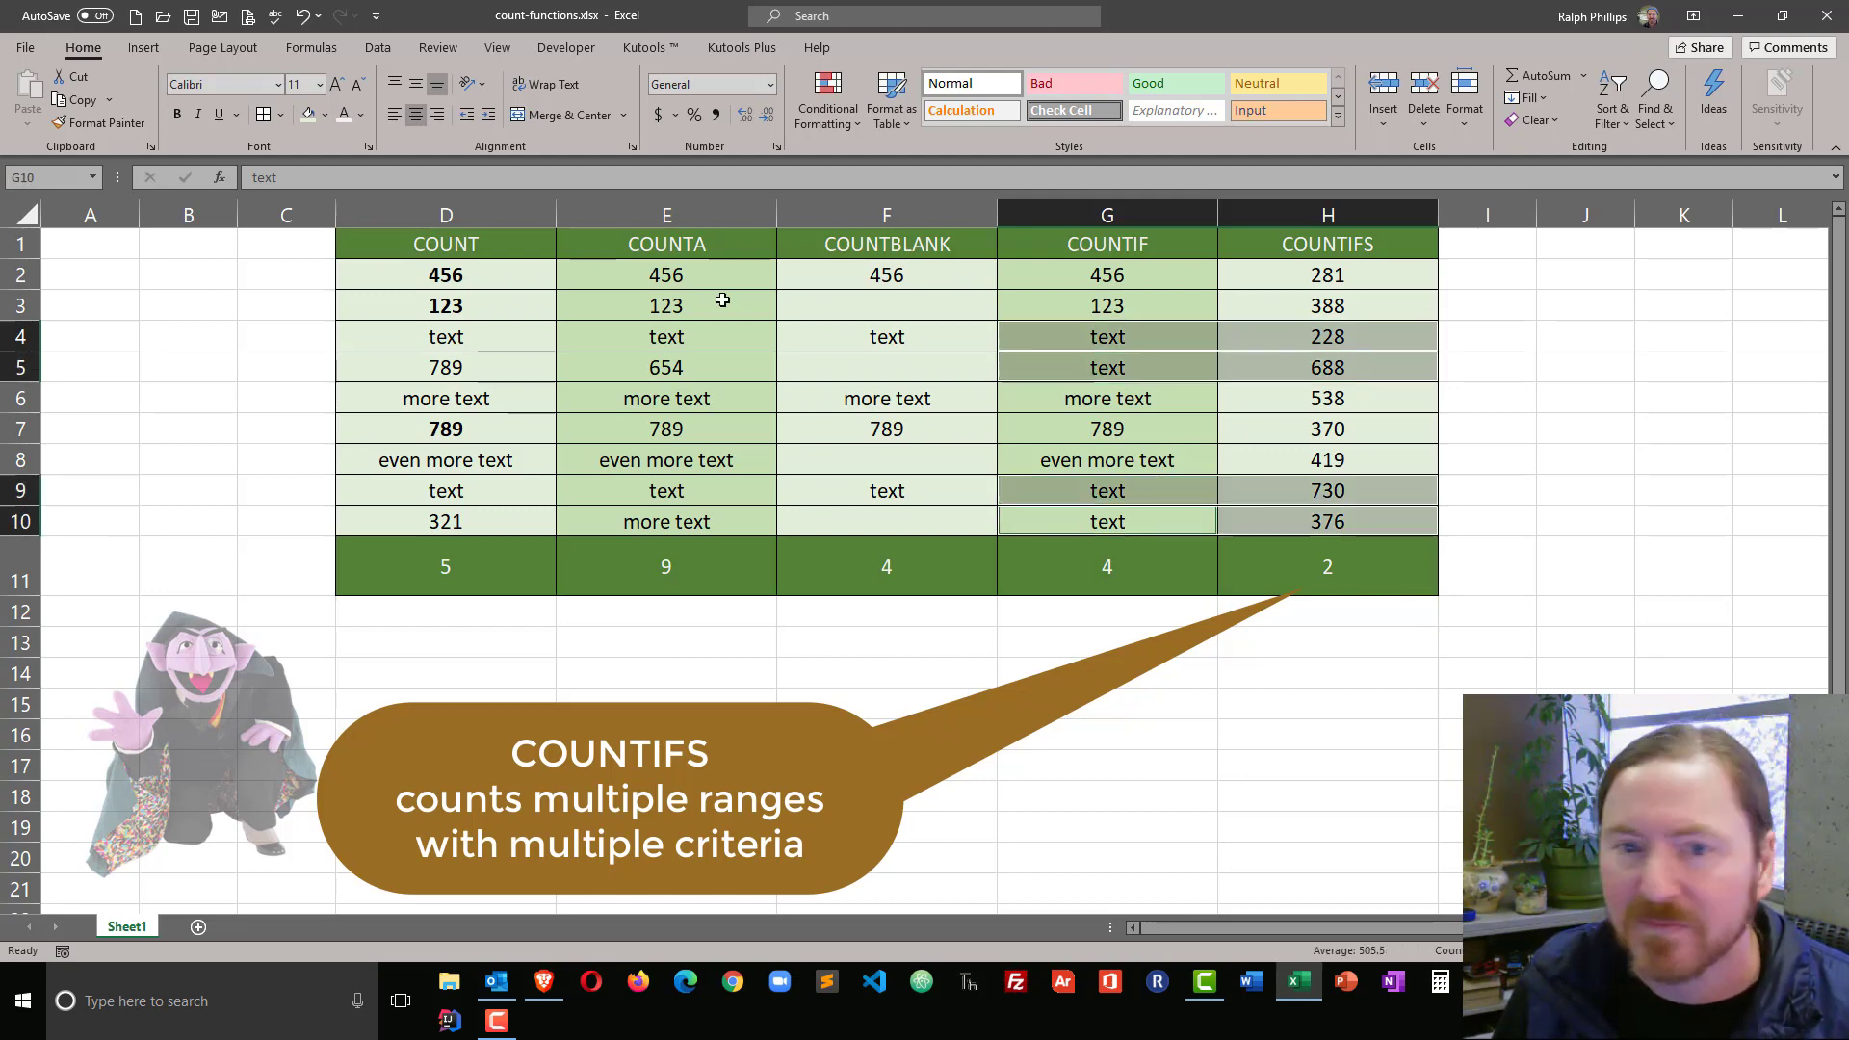
{"action": "left_click", "coordinate": [181, 113]}
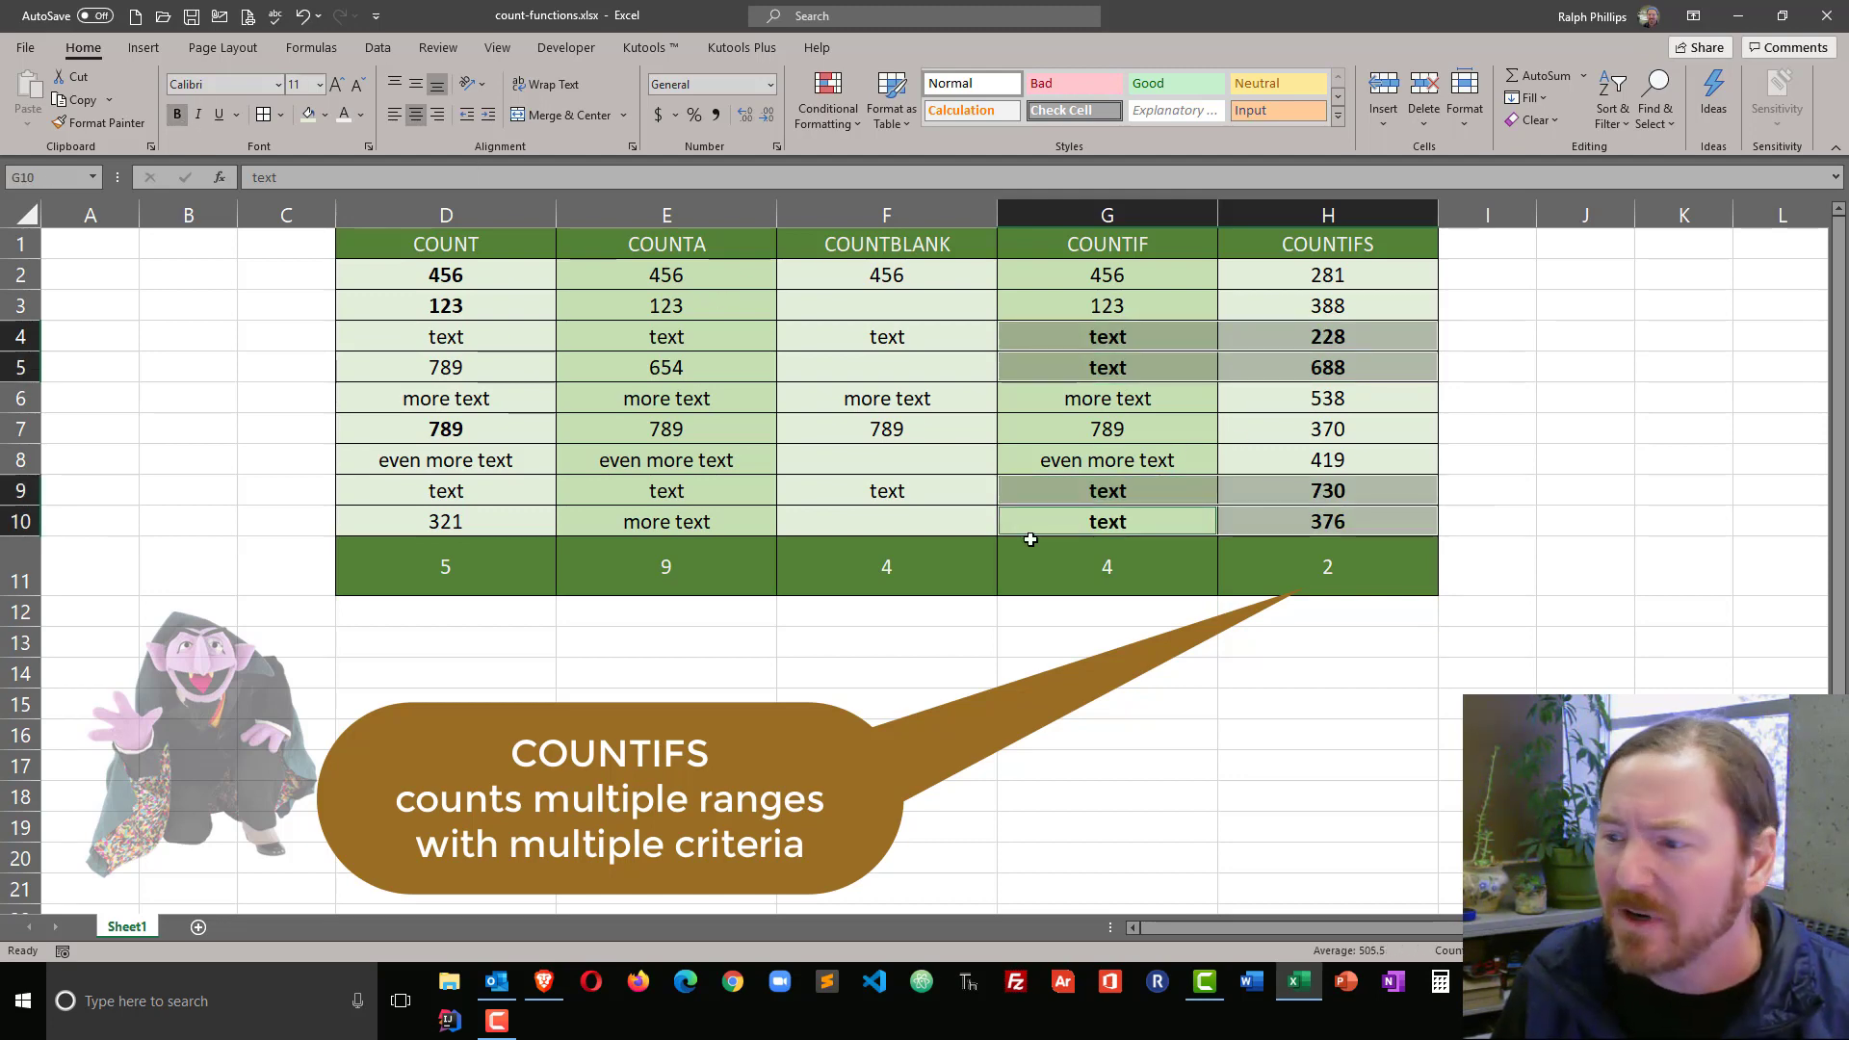
{"action": "left_click", "coordinate": [1398, 643]}
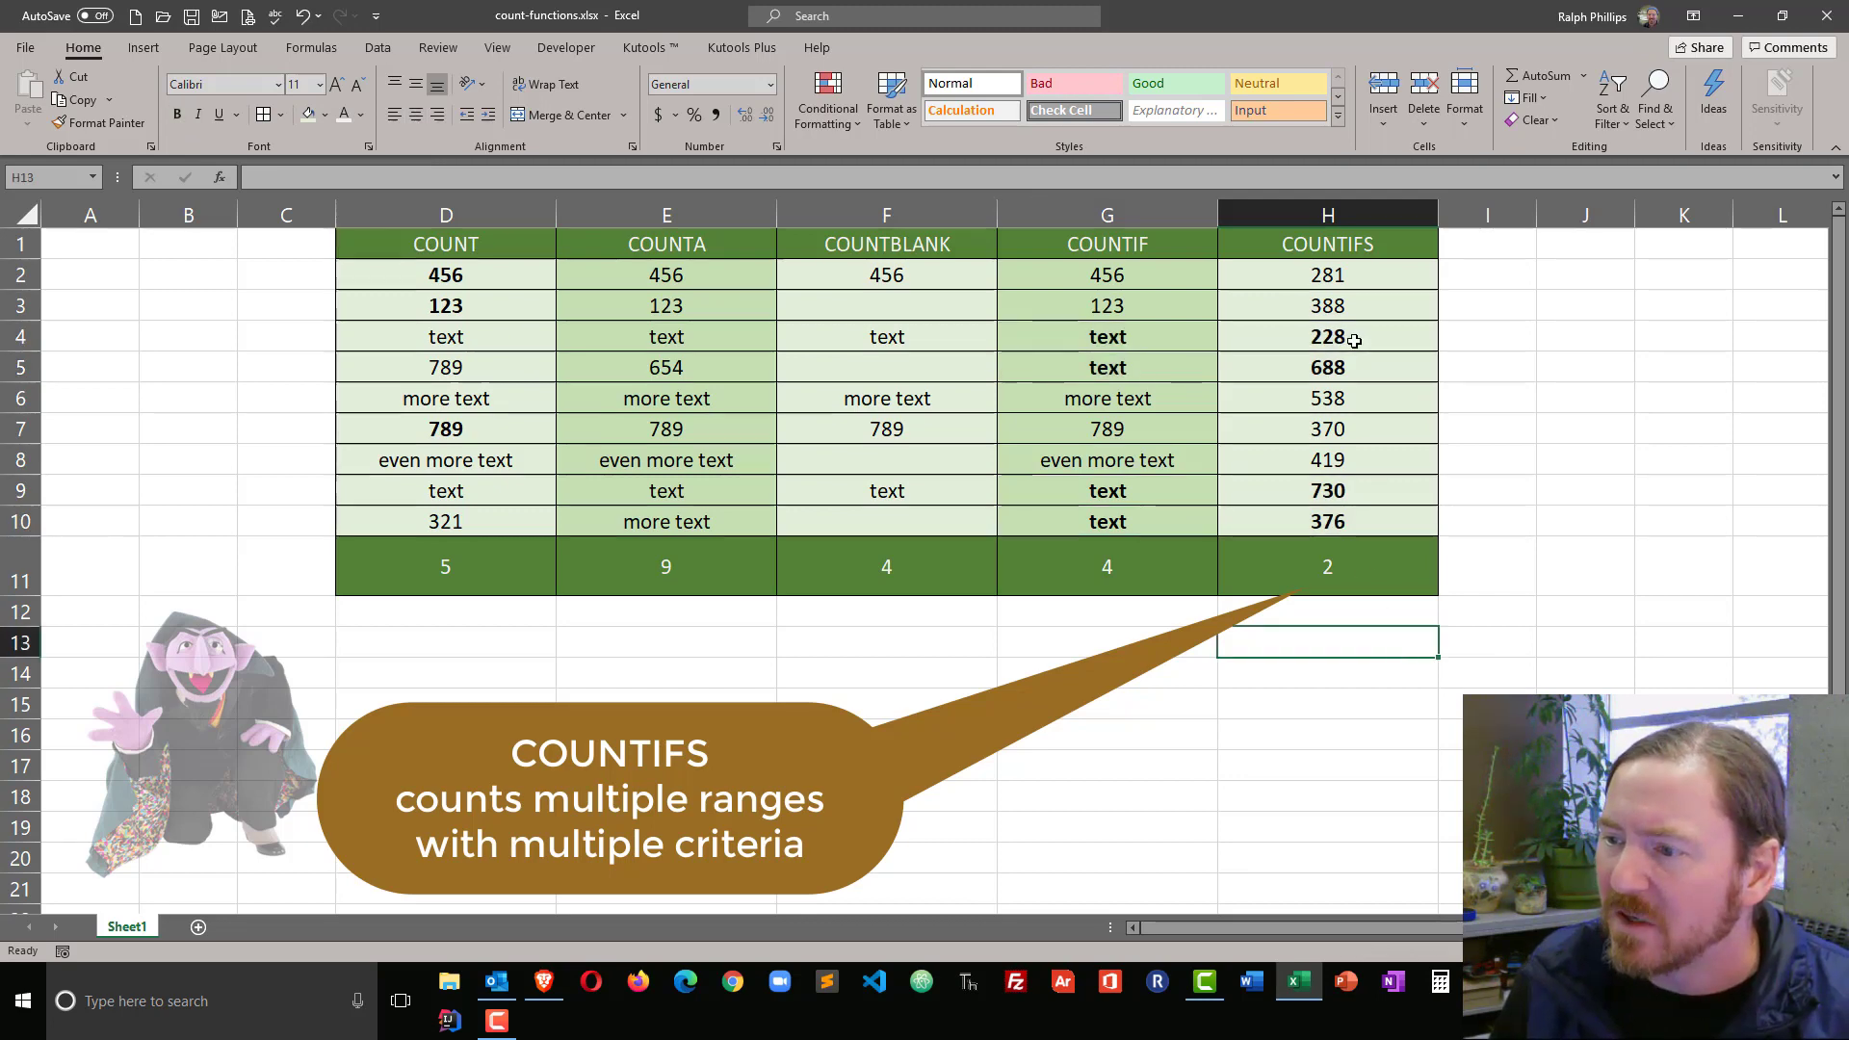
Select matching rows 5 and 9, then G4:G10, to review the COUNTIFS criteria.
{"action": "left_click", "coordinate": [1352, 370]}
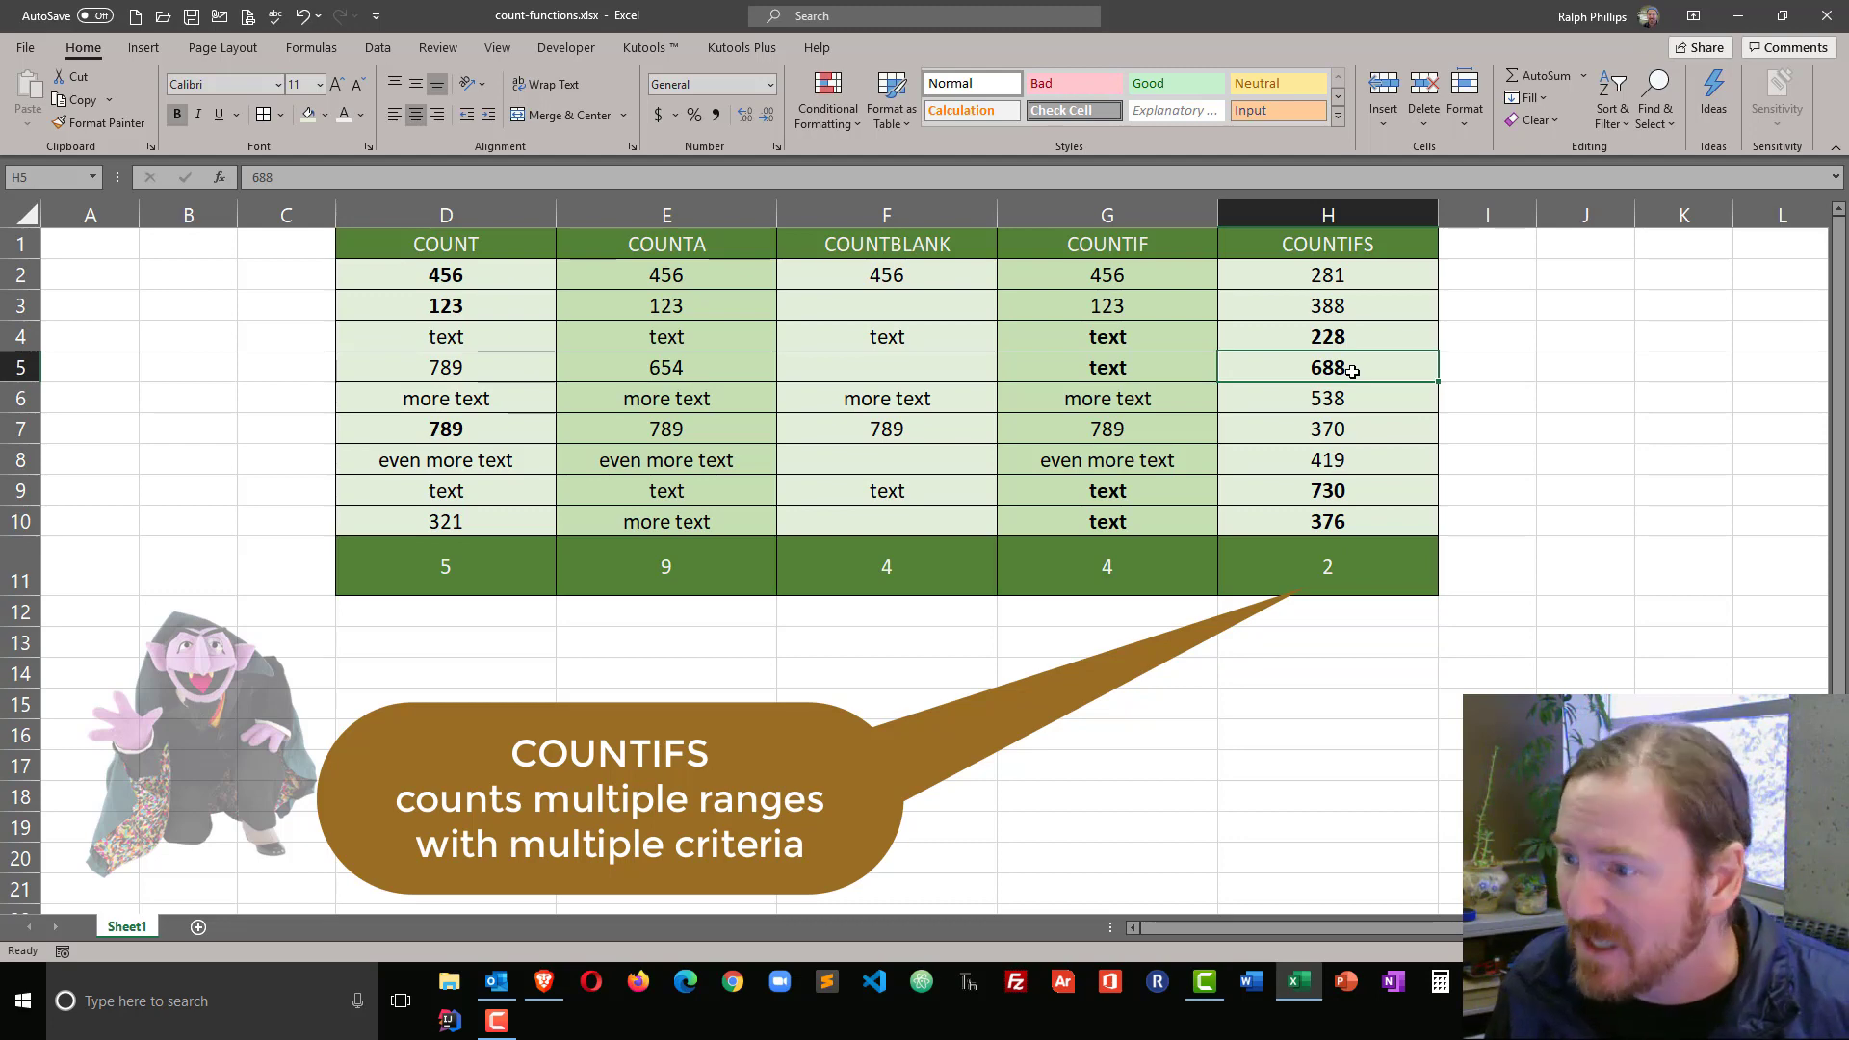
{"action": "left_click_drag", "start_coordinate": [1121, 378], "coordinate": [1291, 368]}
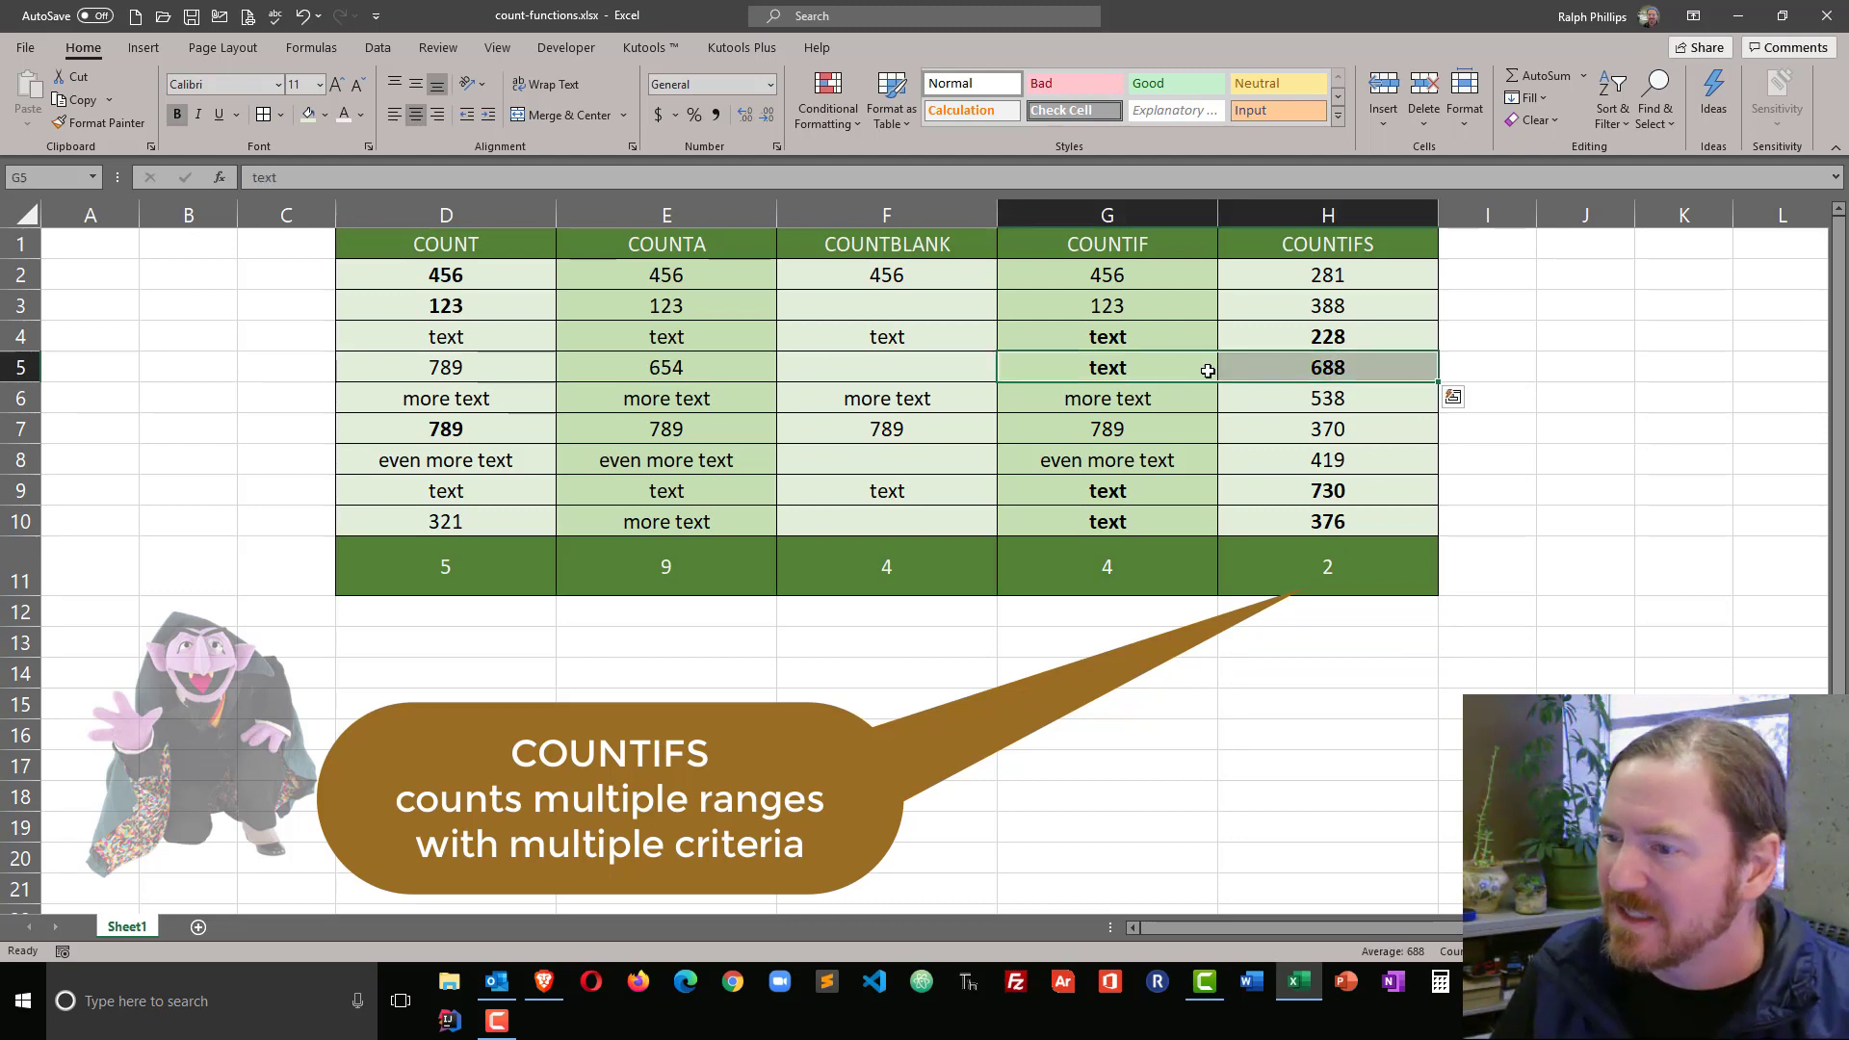
{"action": "left_click", "coordinate": [1242, 520]}
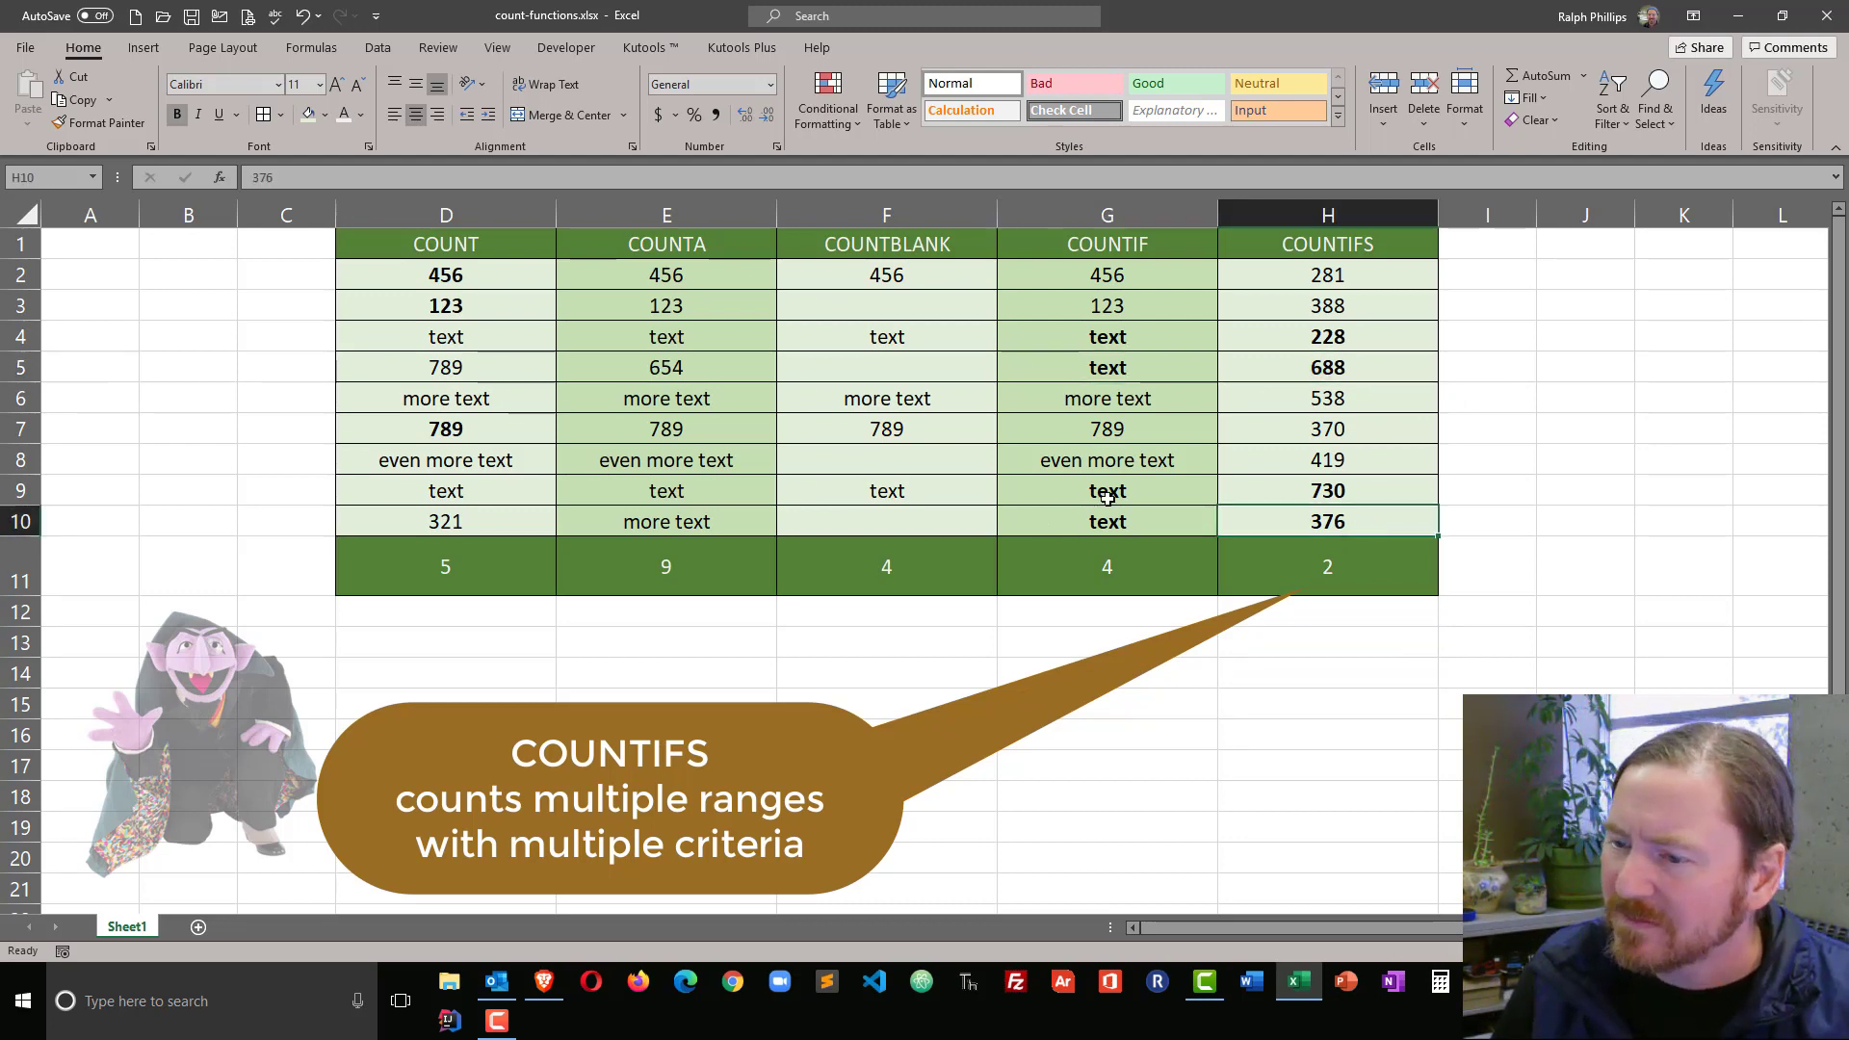
{"action": "left_click_drag", "start_coordinate": [1107, 493], "coordinate": [1267, 489]}
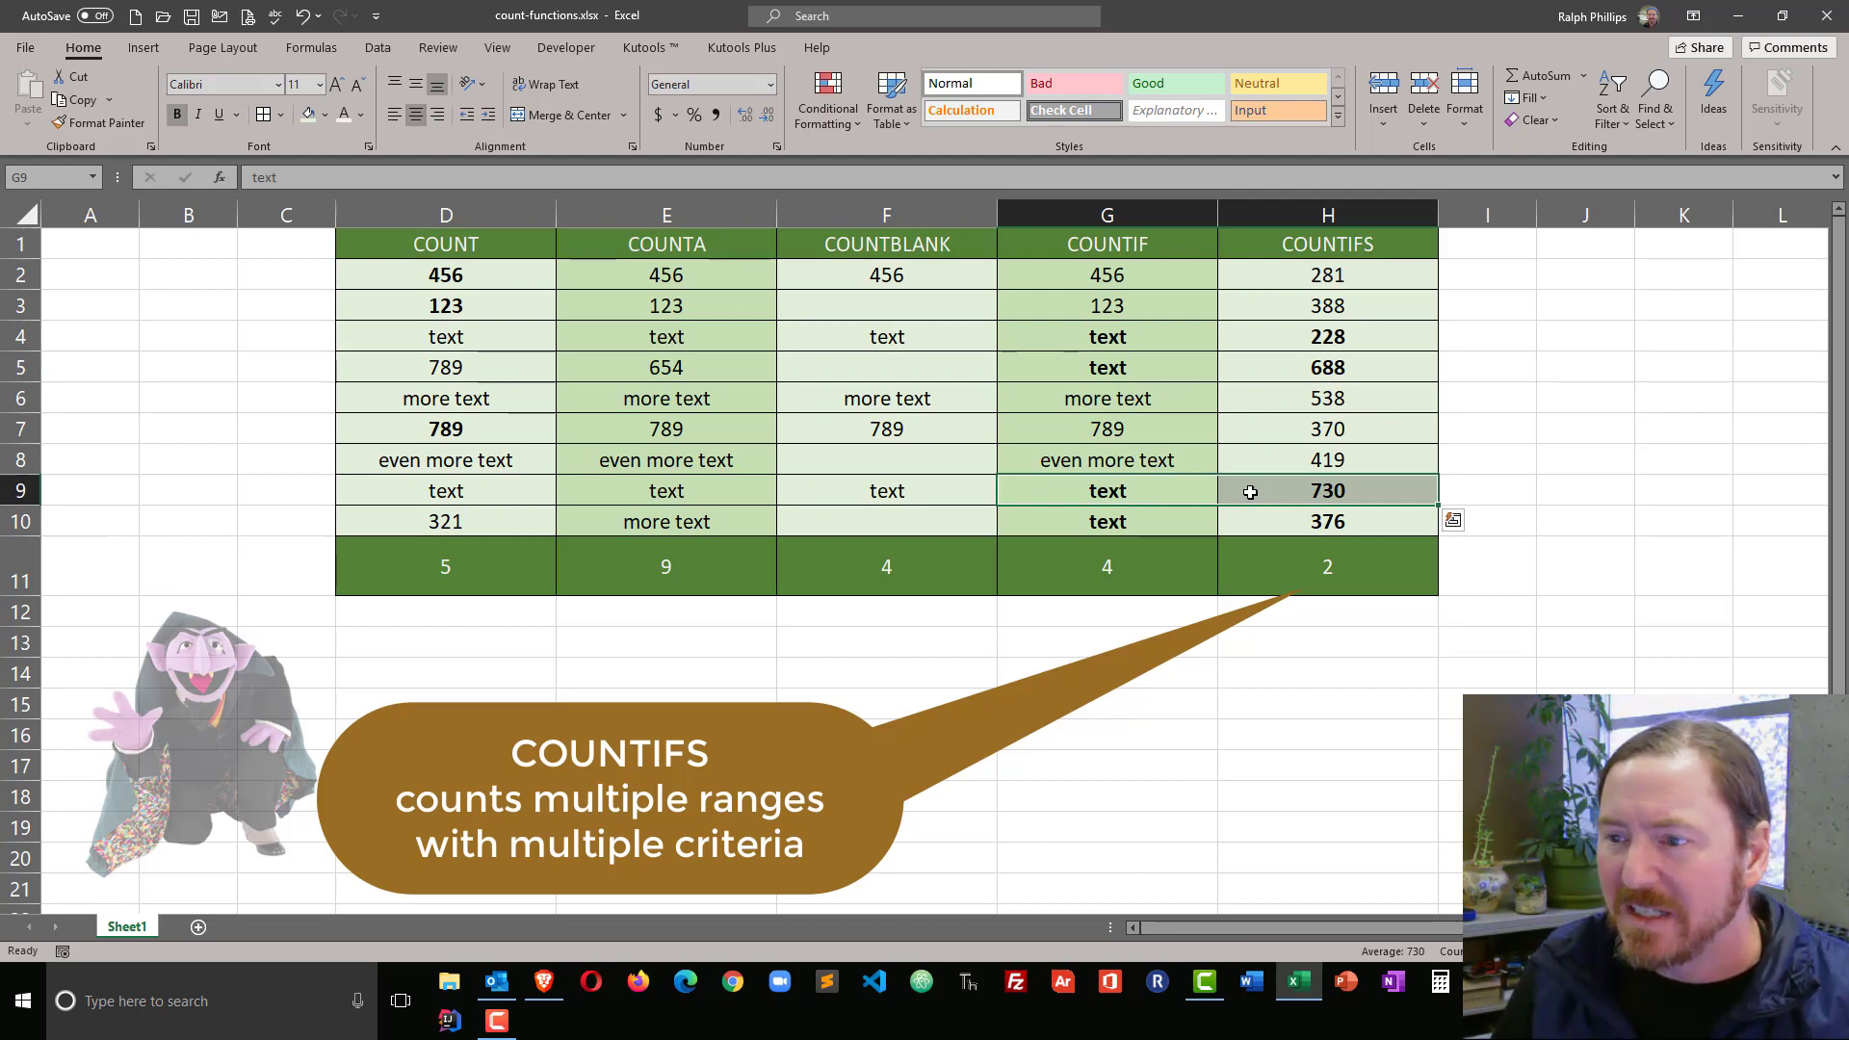
{"action": "left_click_drag", "start_coordinate": [1155, 337], "coordinate": [1146, 525]}
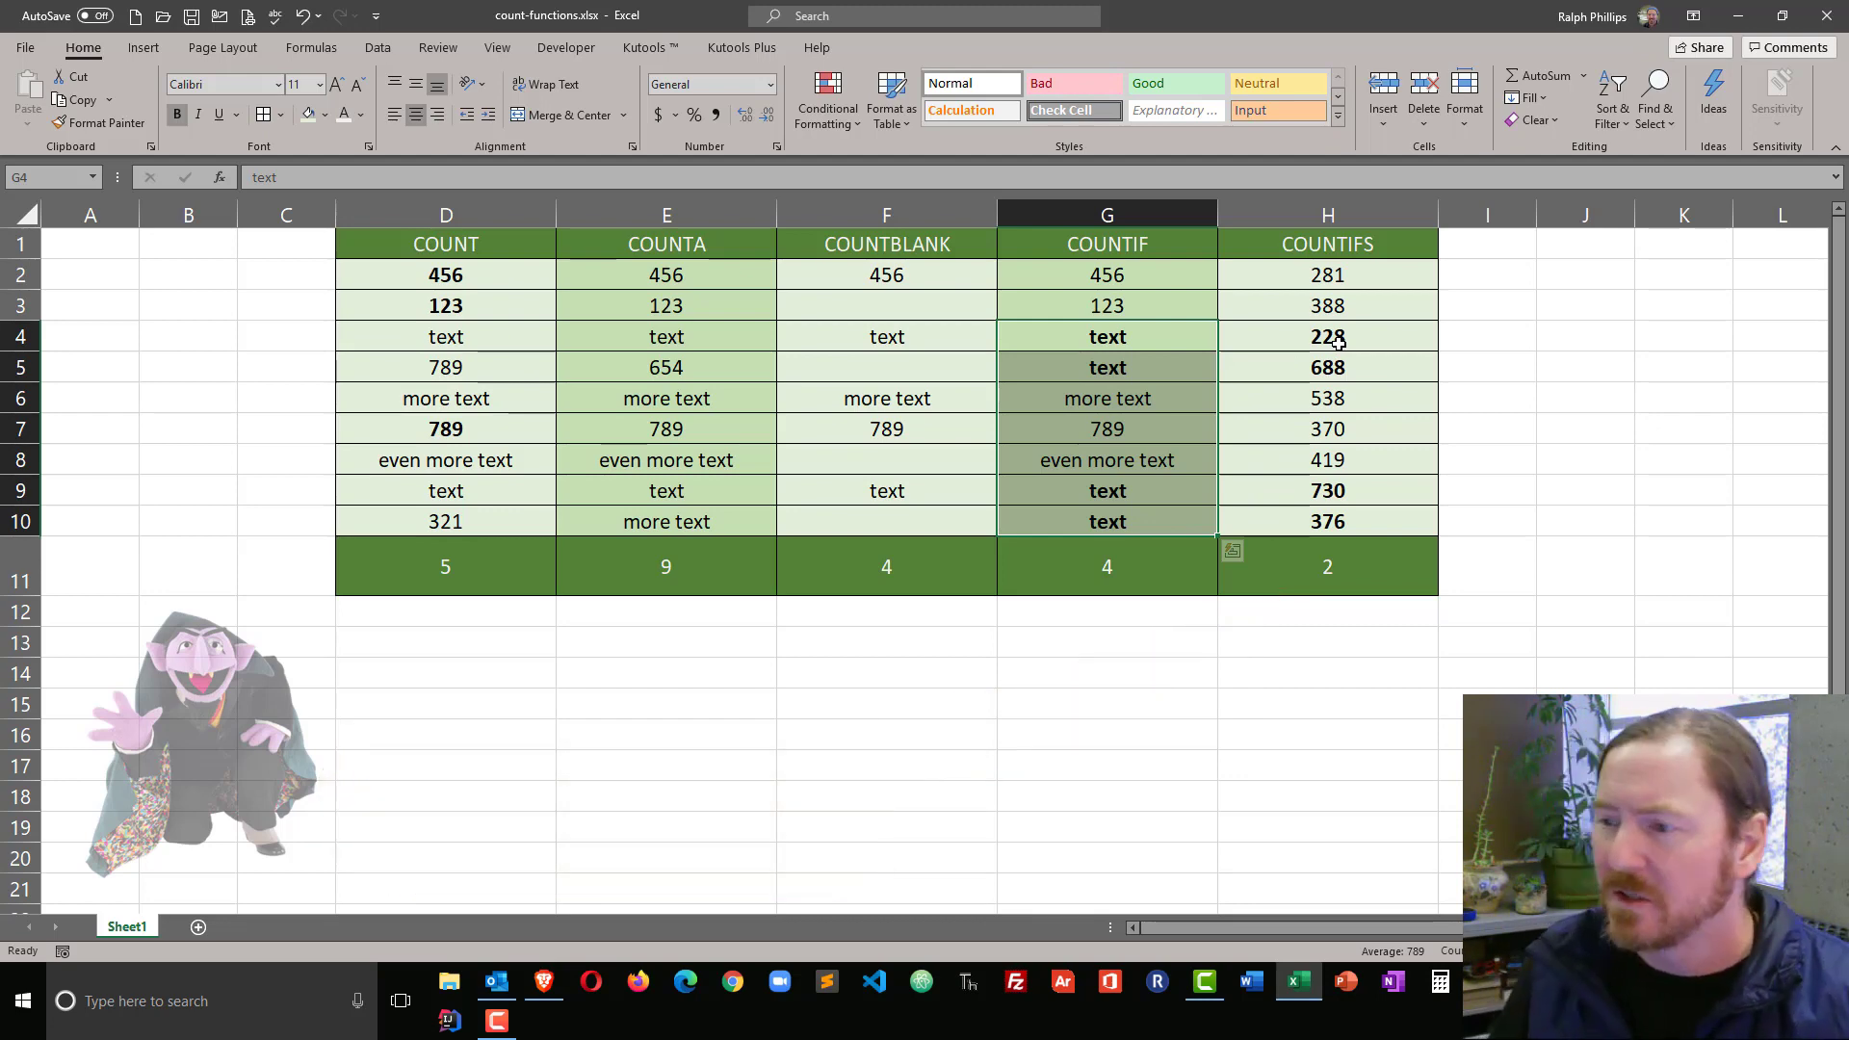
Change H4 to 728 and H9 to 300.
{"action": "left_click", "coordinate": [1338, 344]}
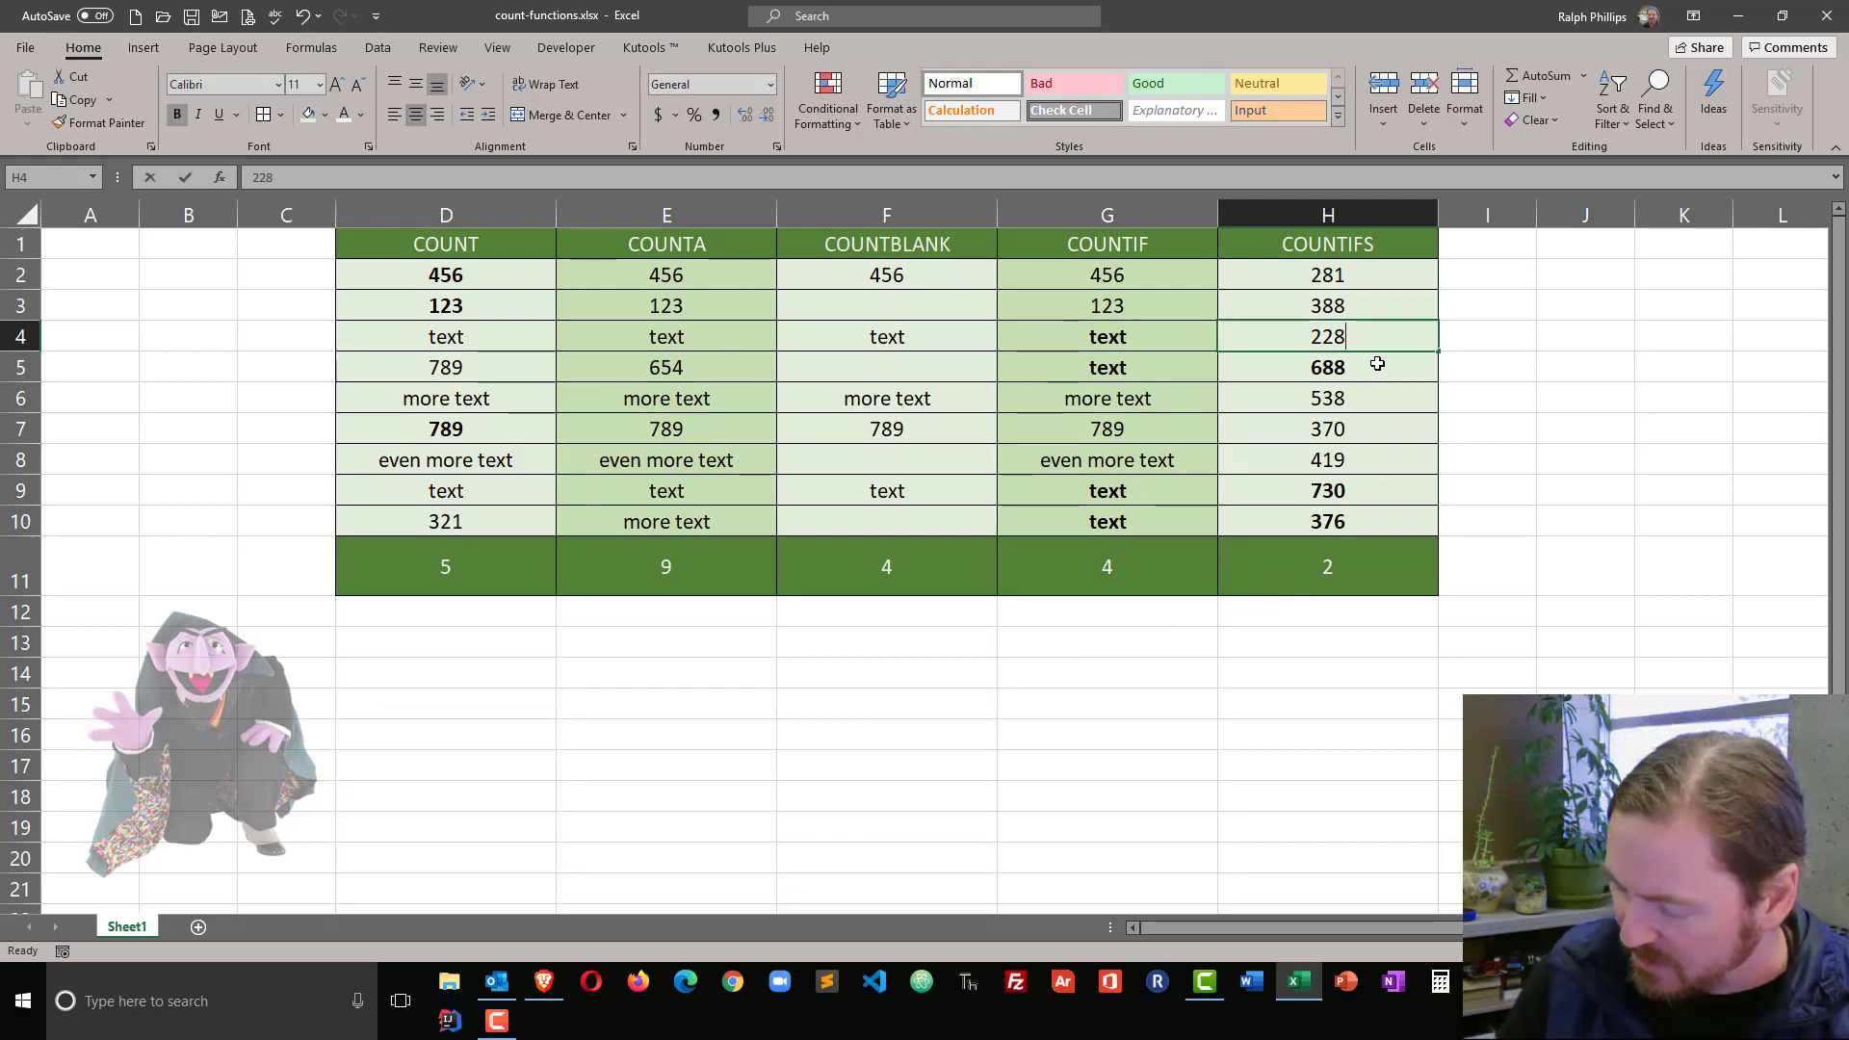
{"action": "type", "text": "728"}
{"action": "key", "text": "Return"}
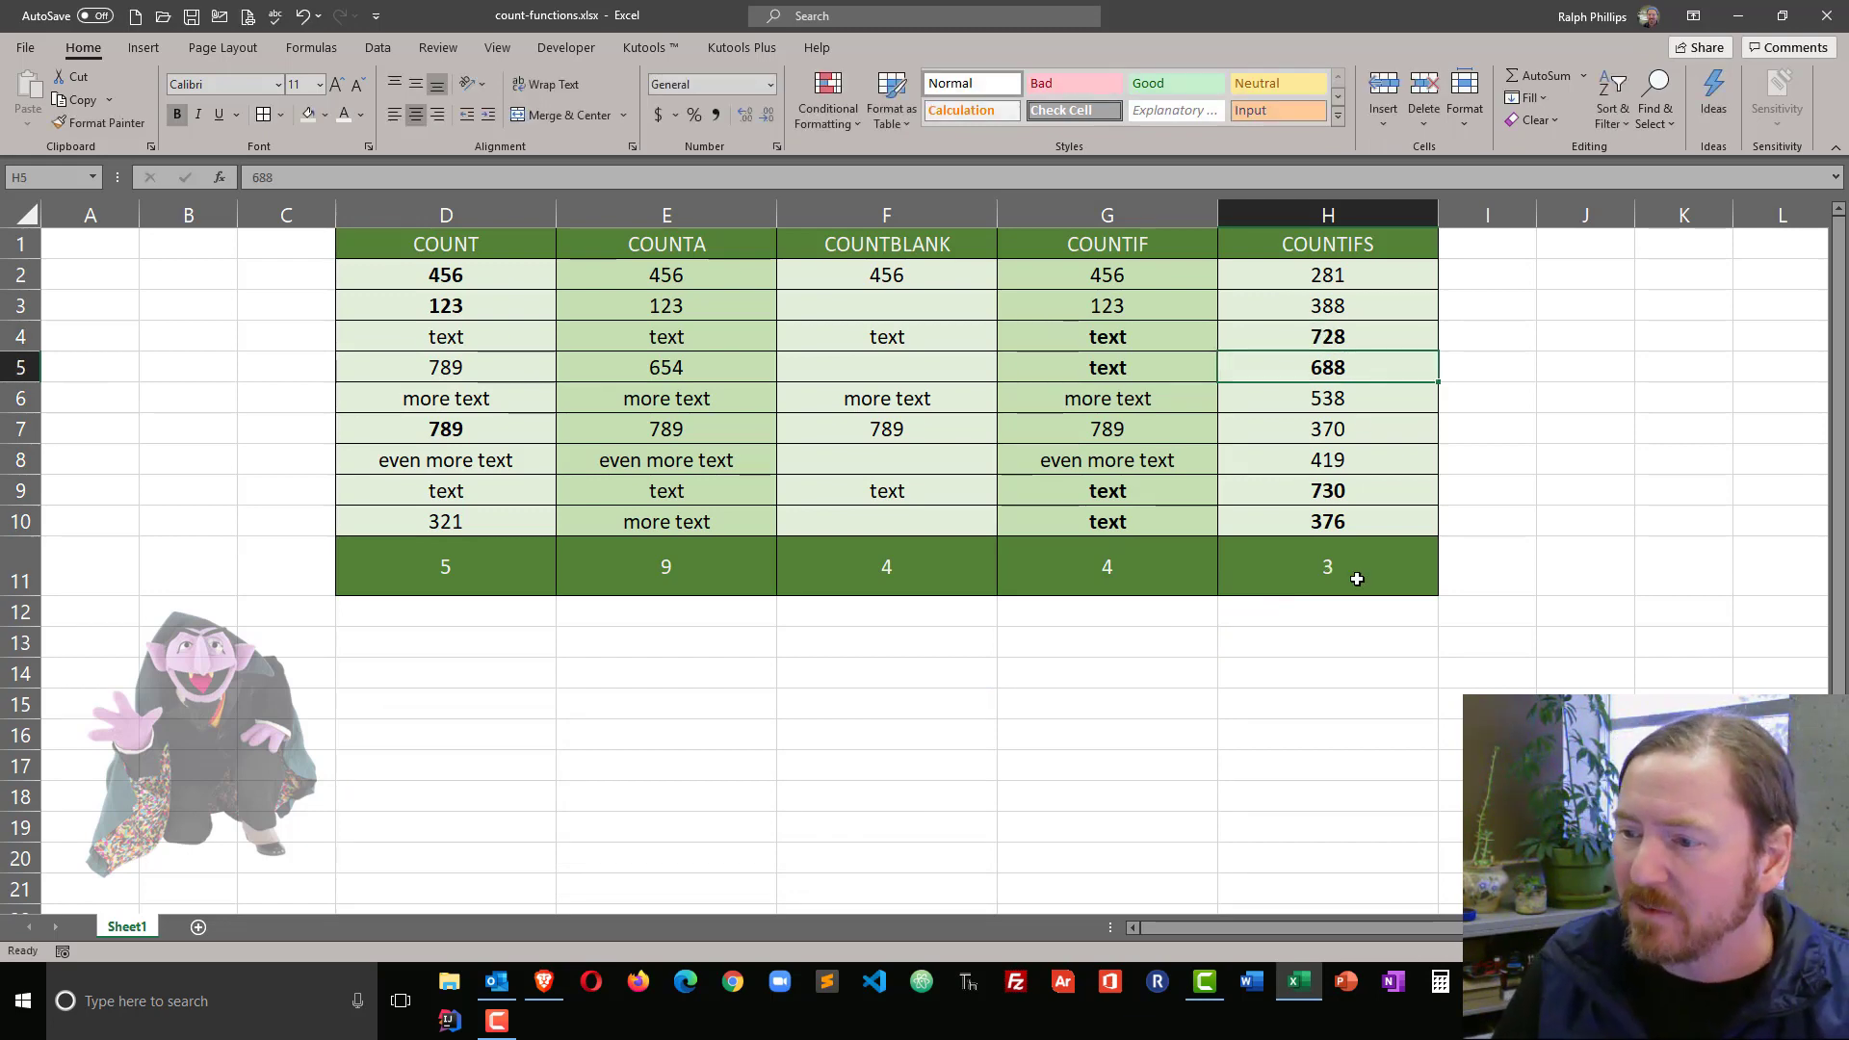
{"action": "left_click", "coordinate": [1346, 495]}
{"action": "type", "text": "300"}
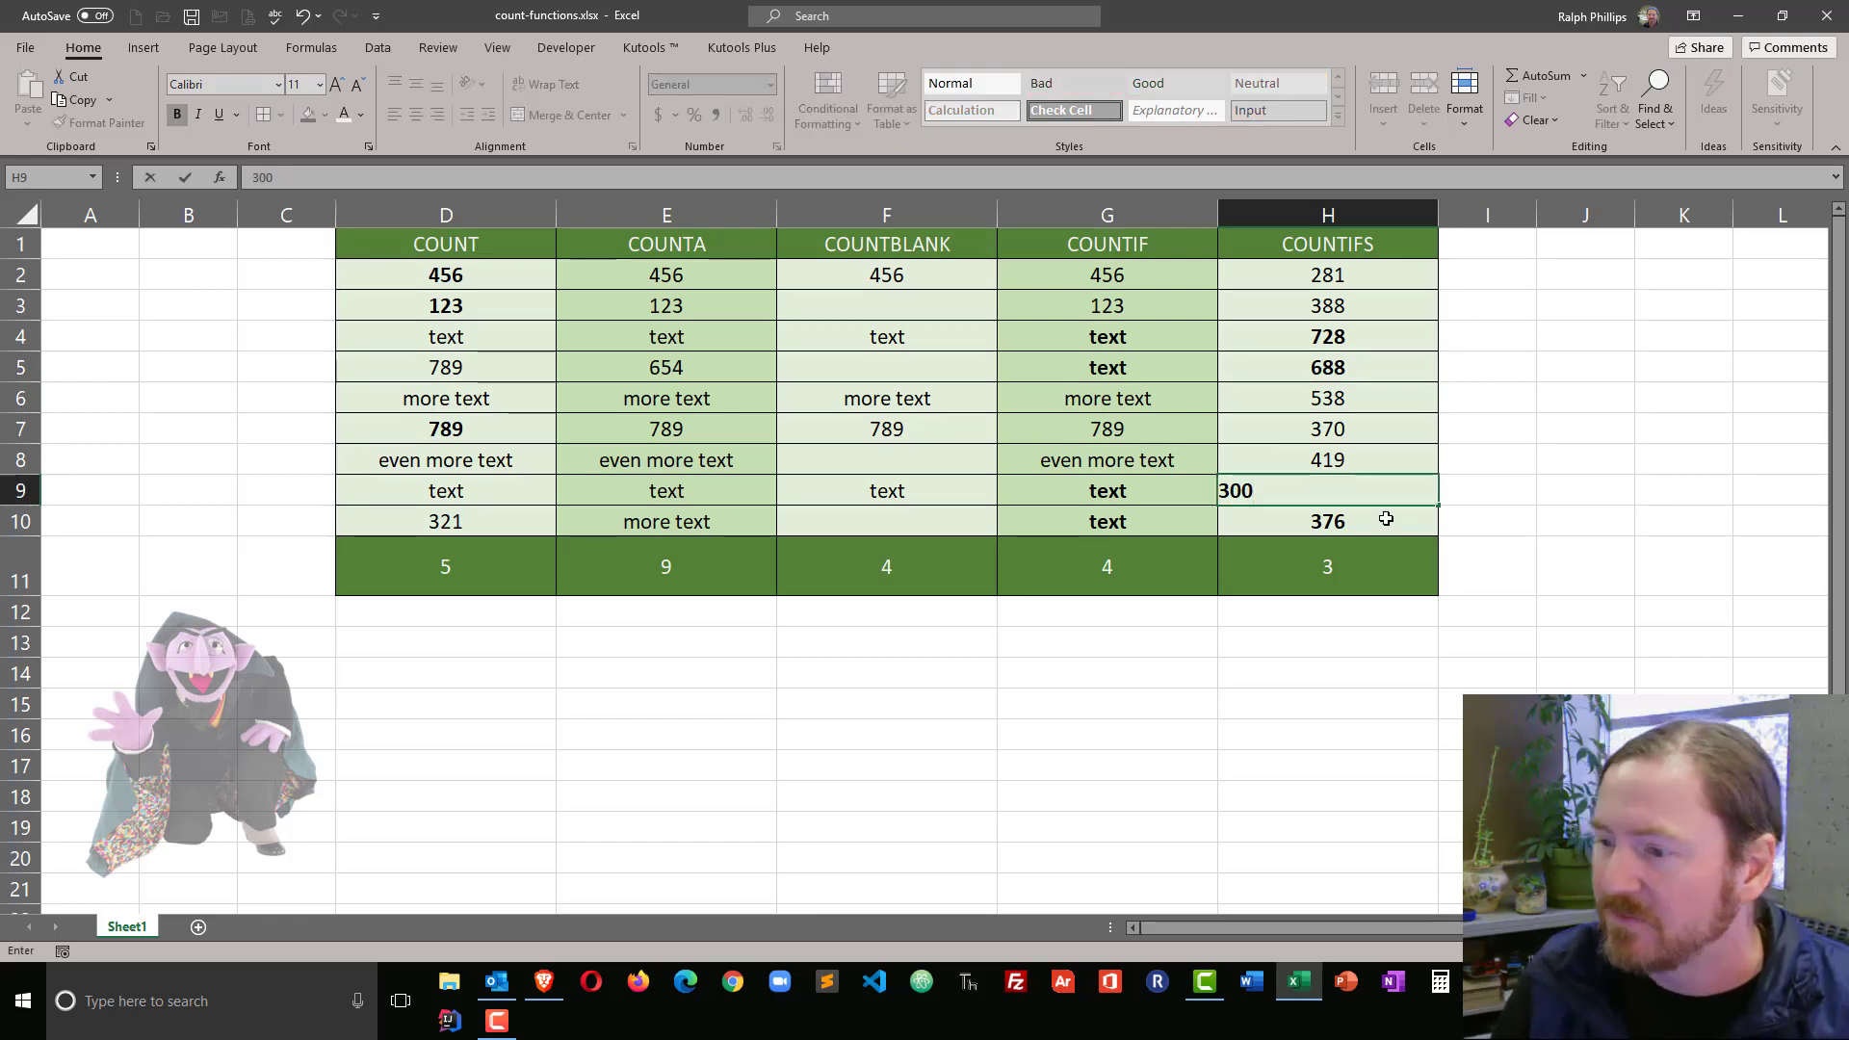
{"action": "key", "text": "Return"}
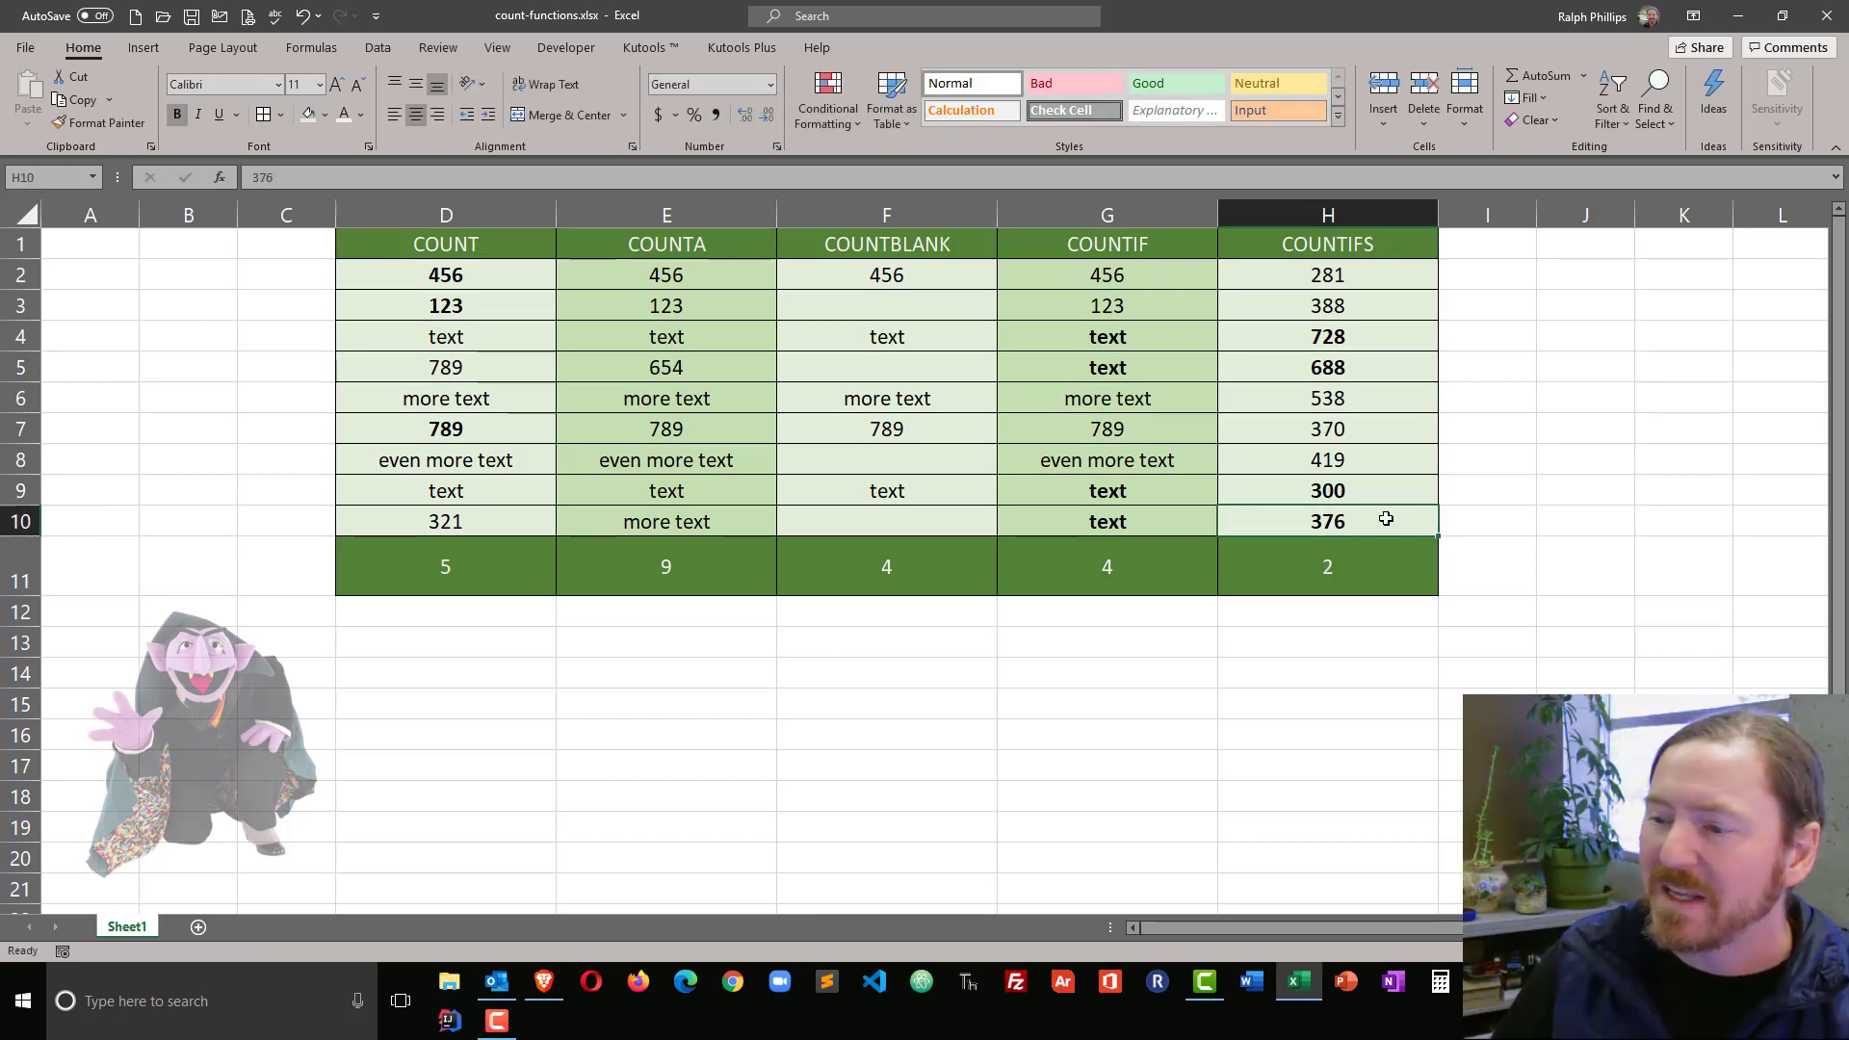
{"action": "double_click", "coordinate": [1370, 573]}
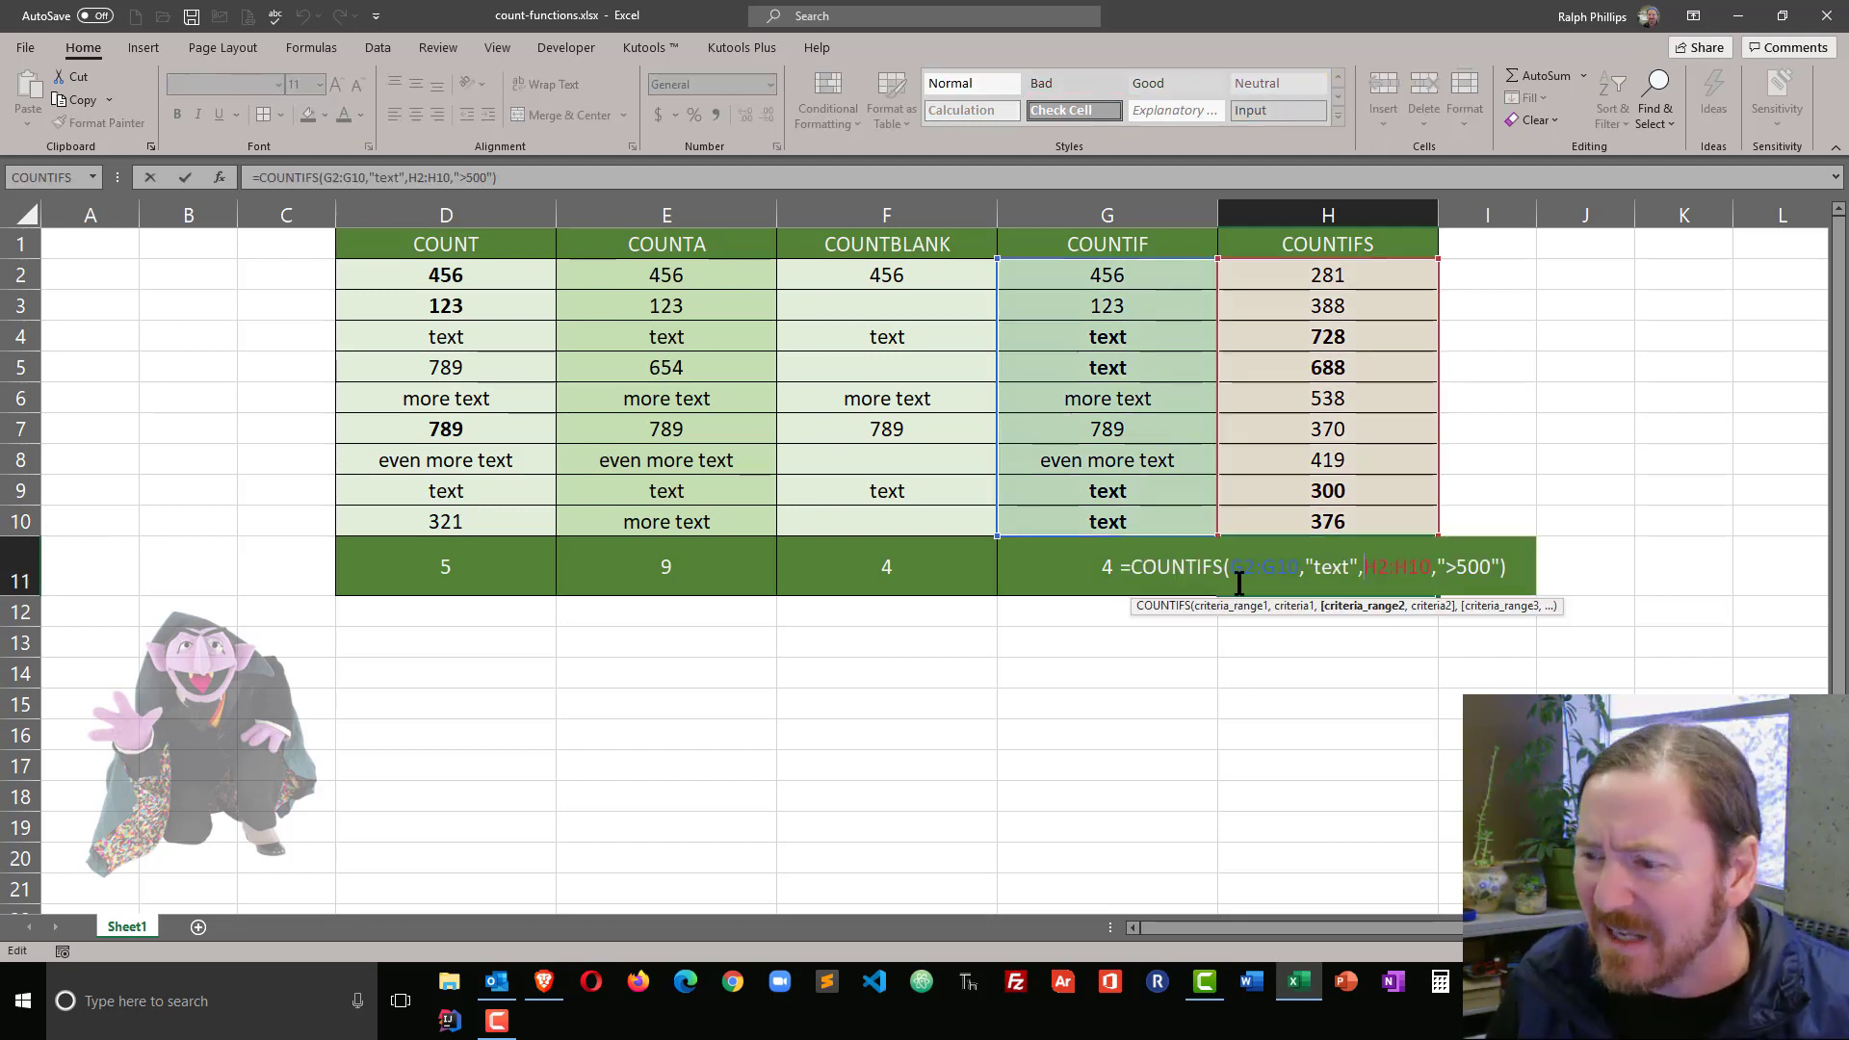
{"action": "left_click_drag", "start_coordinate": [1232, 574], "coordinate": [1500, 568]}
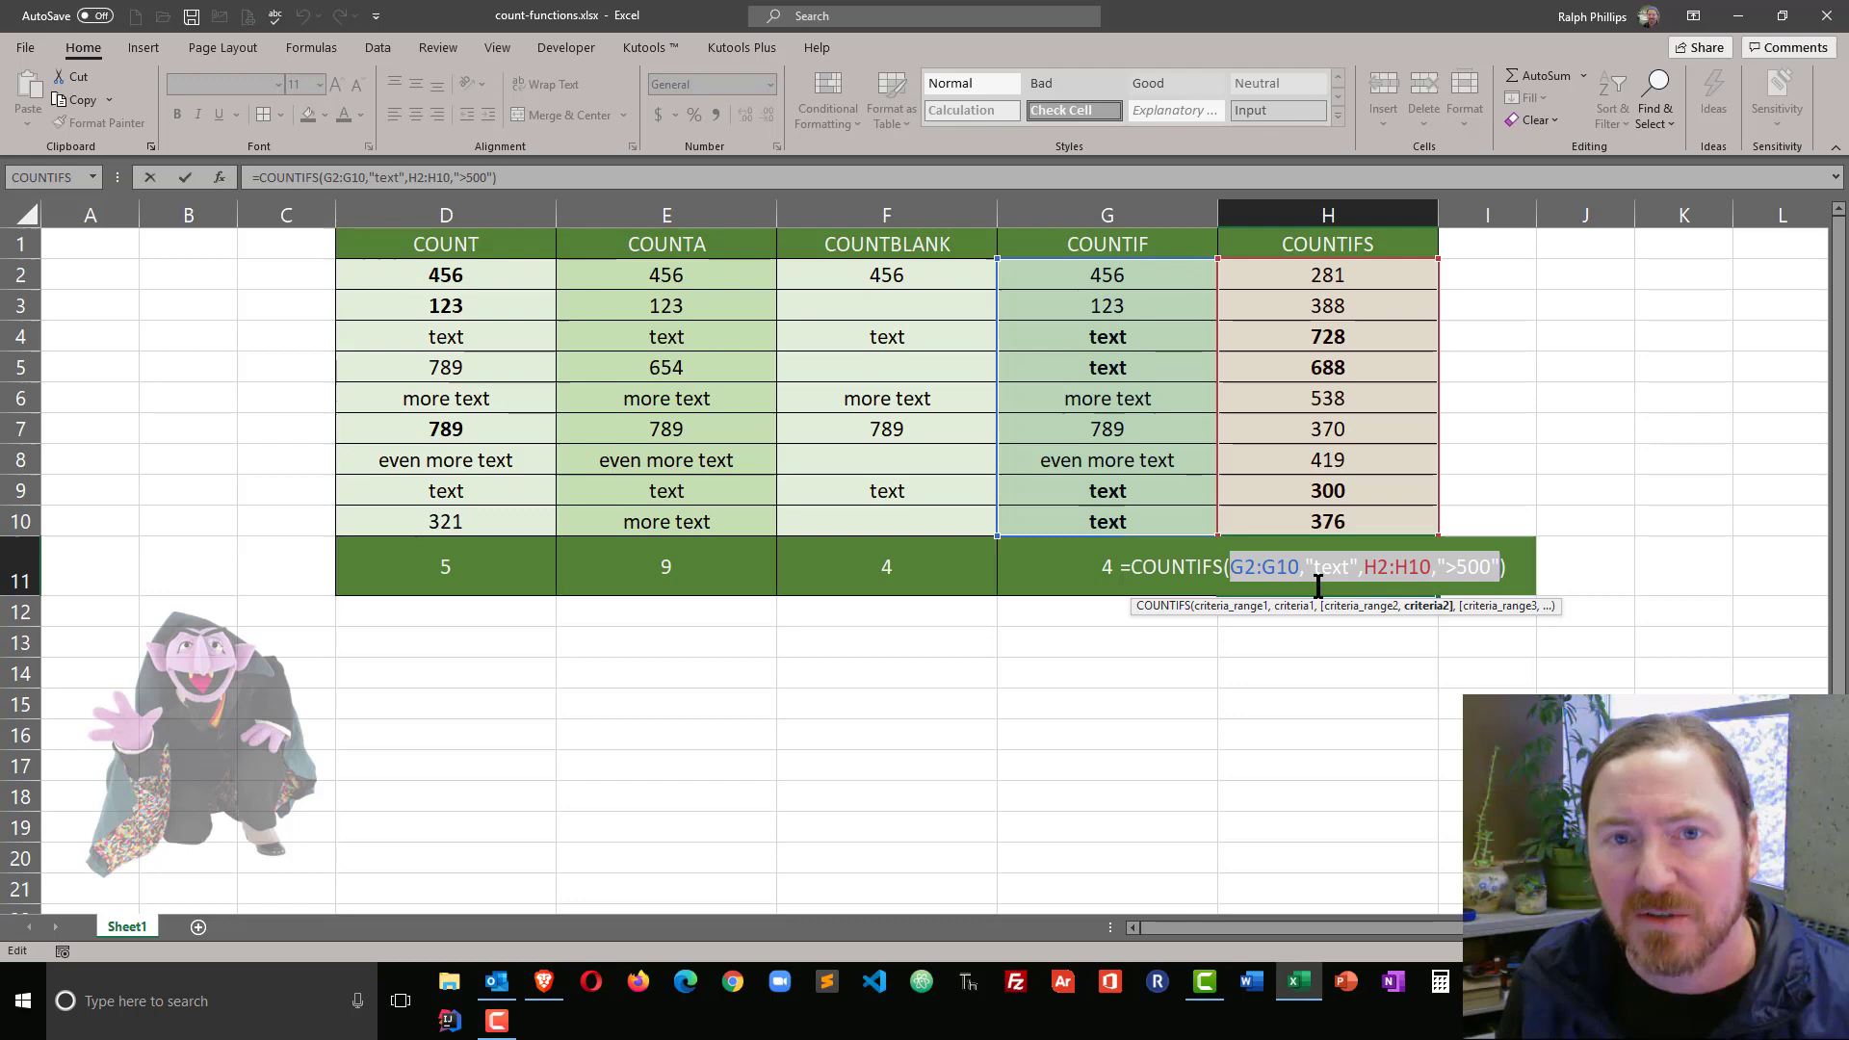
{"action": "key", "text": "Return"}
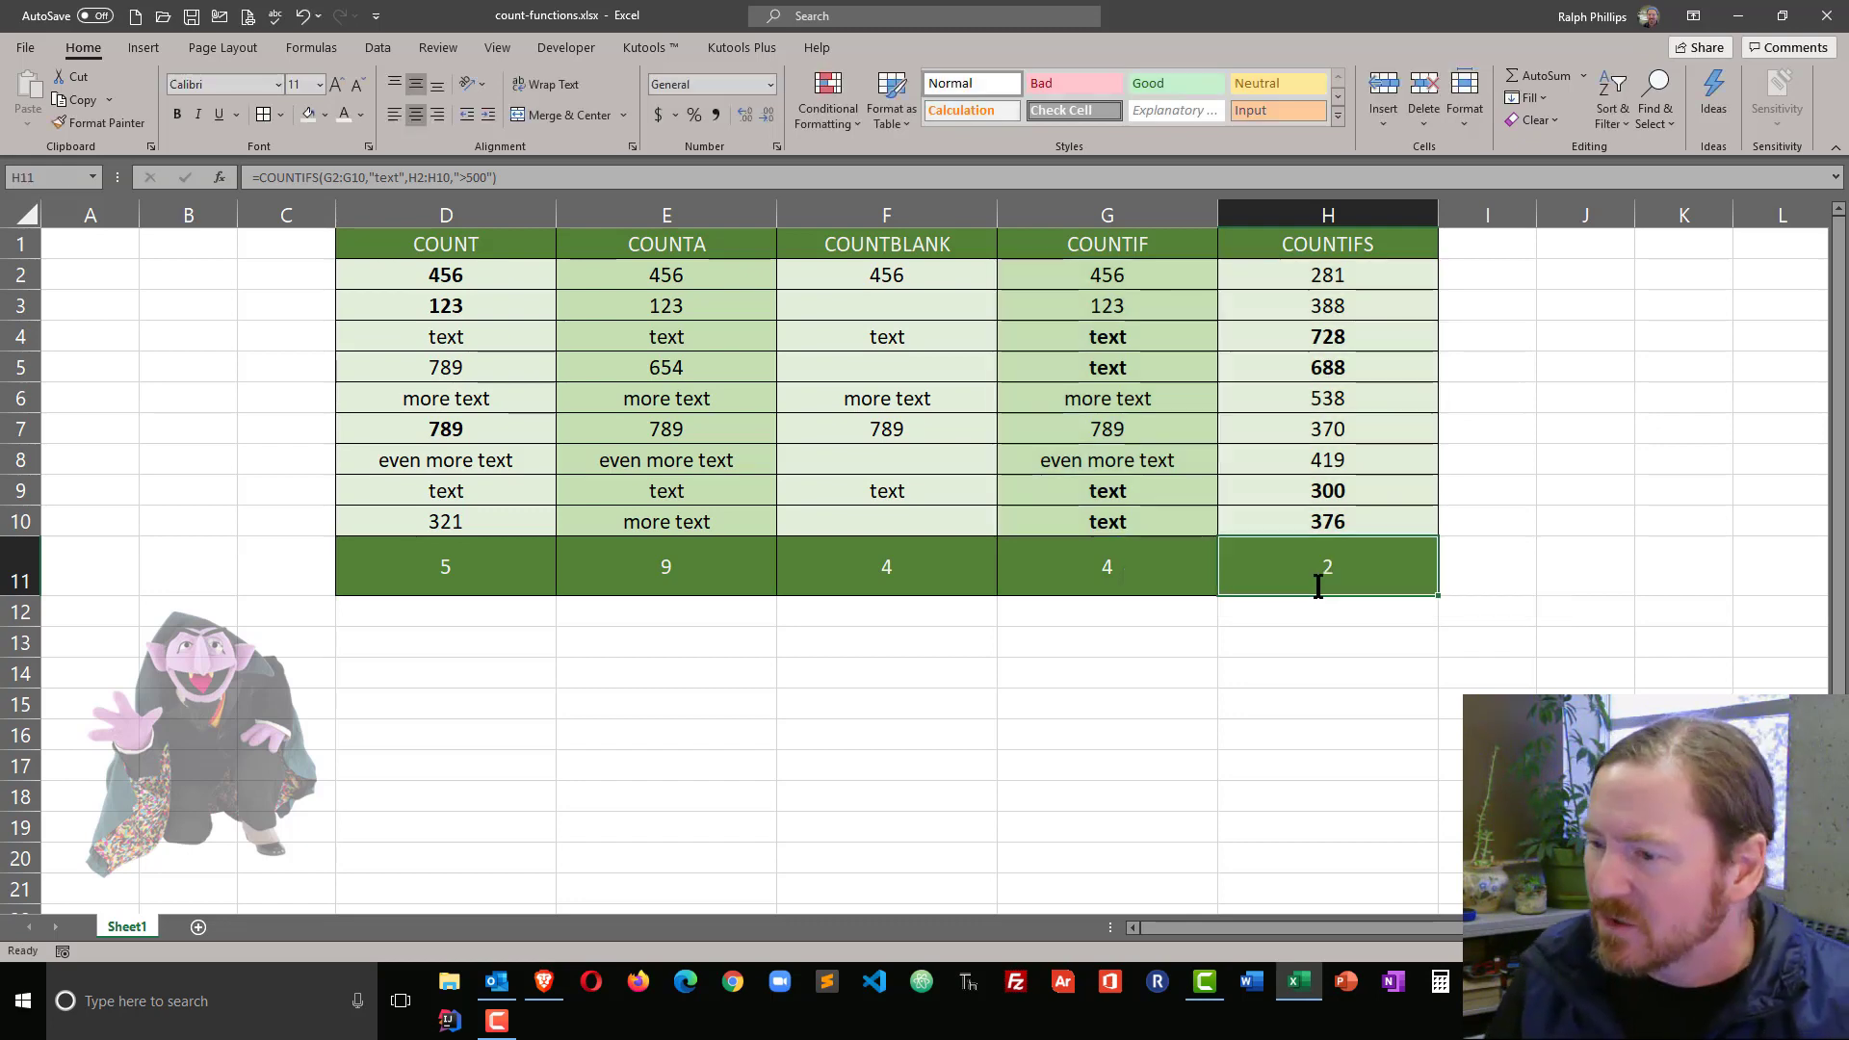
{"action": "left_click", "coordinate": [1293, 633]}
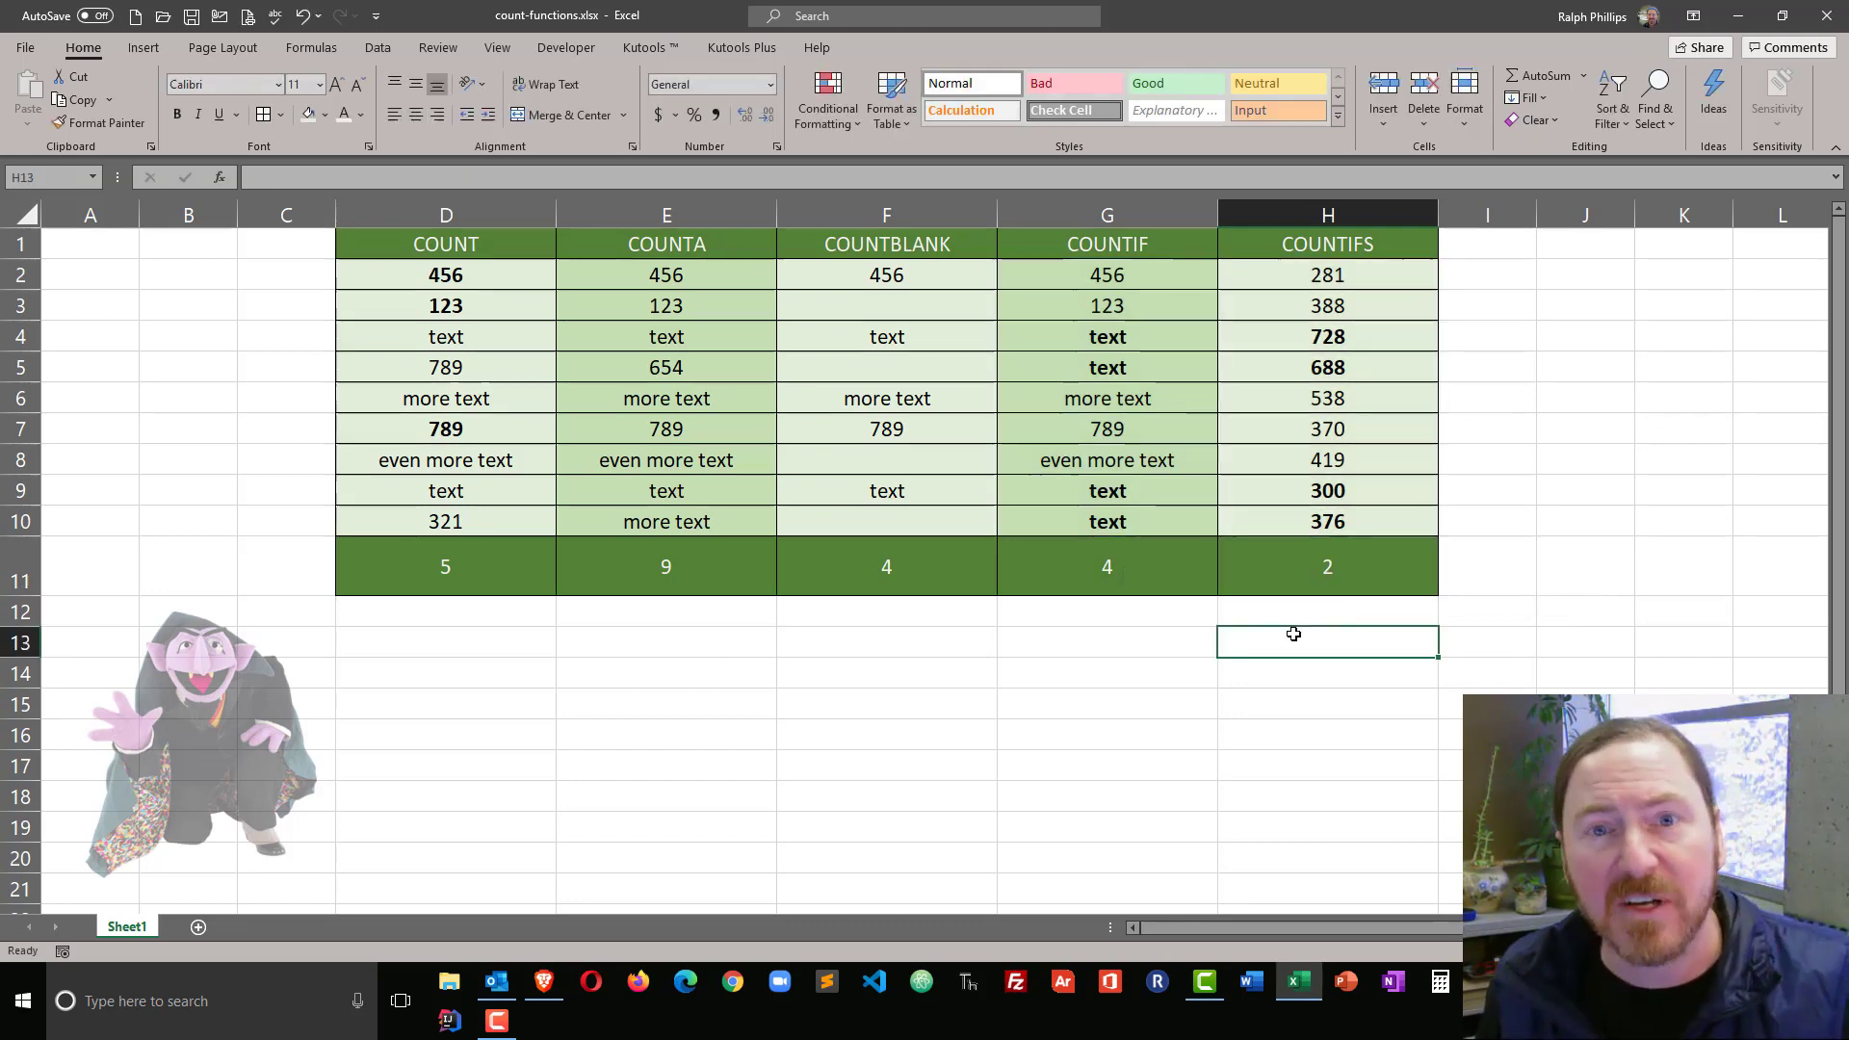